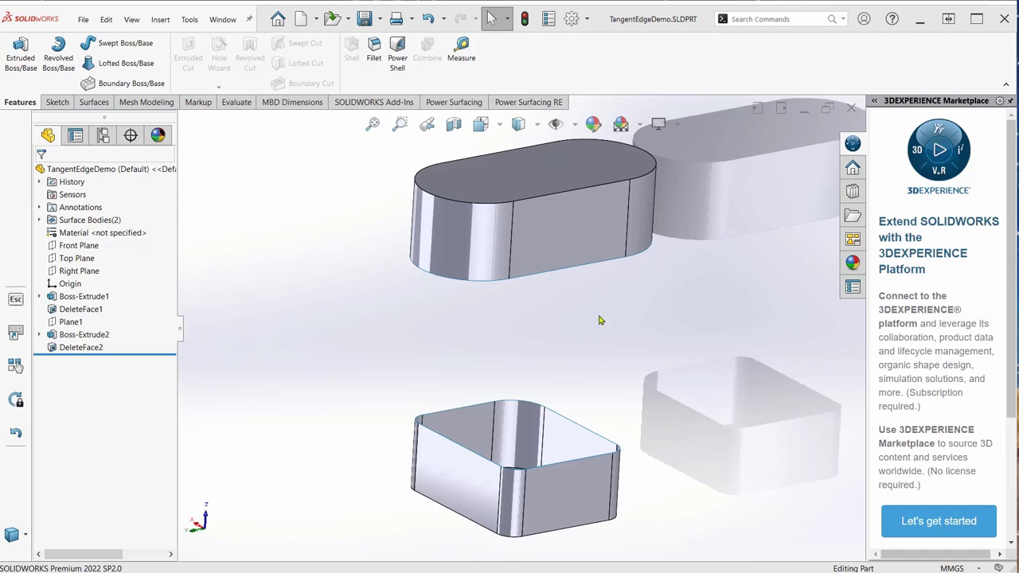
- Create a 100 mm Power Surfacing box with one segment per direction and move it between the two surface bodies
middle_drag(587, 324, 510, 460)
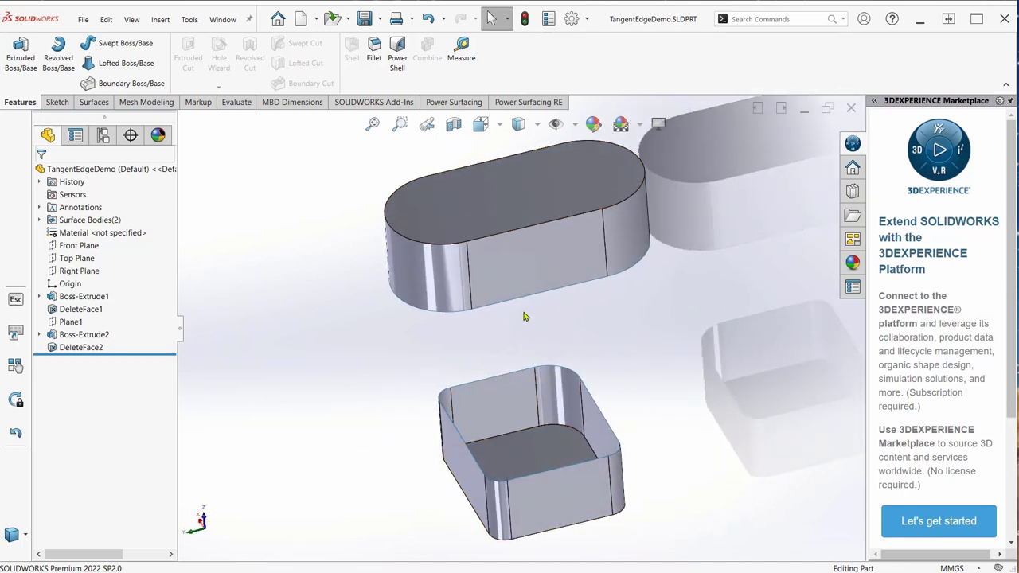
mouse_move(524, 317)
middle_down()
mouse_move(514, 291)
mouse_move(526, 308)
middle_up()
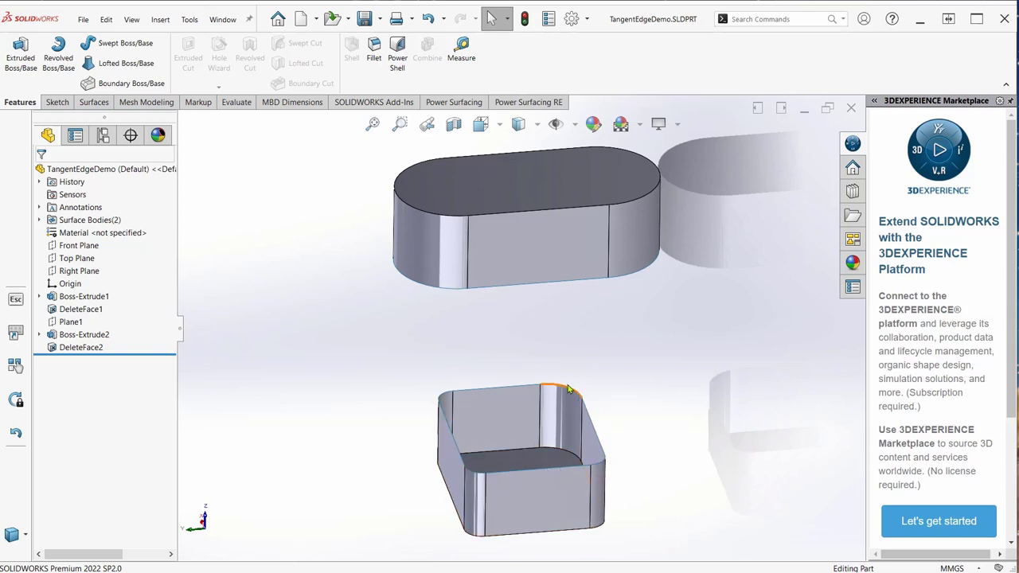
middle_drag(478, 408, 524, 399)
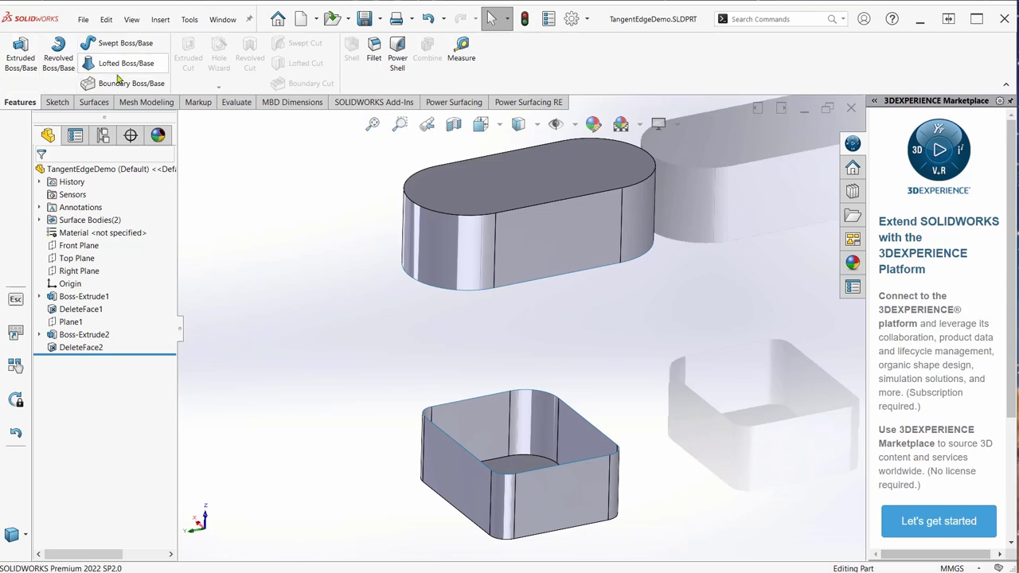
click(454, 102)
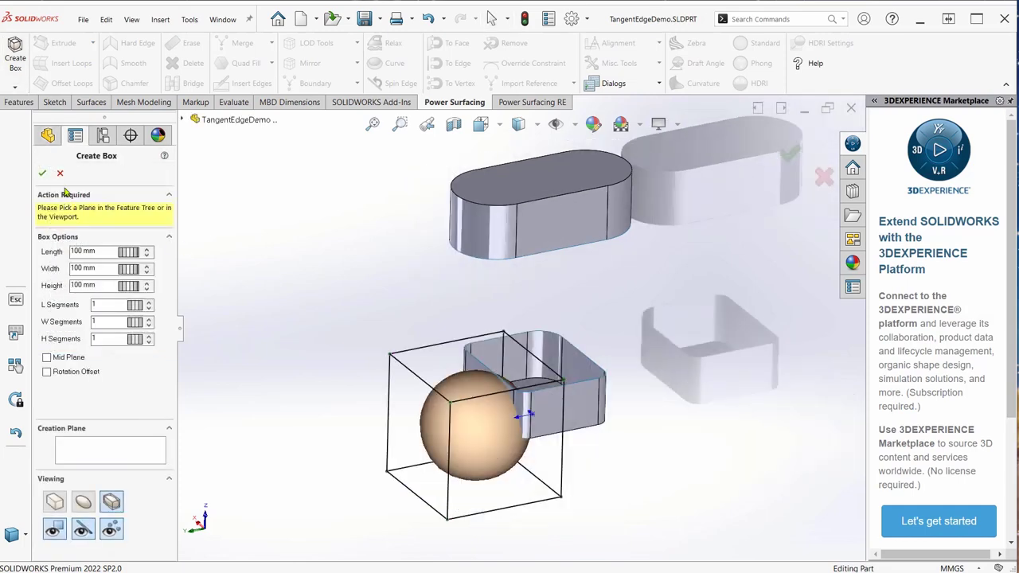
click(43, 173)
double_click(516, 398)
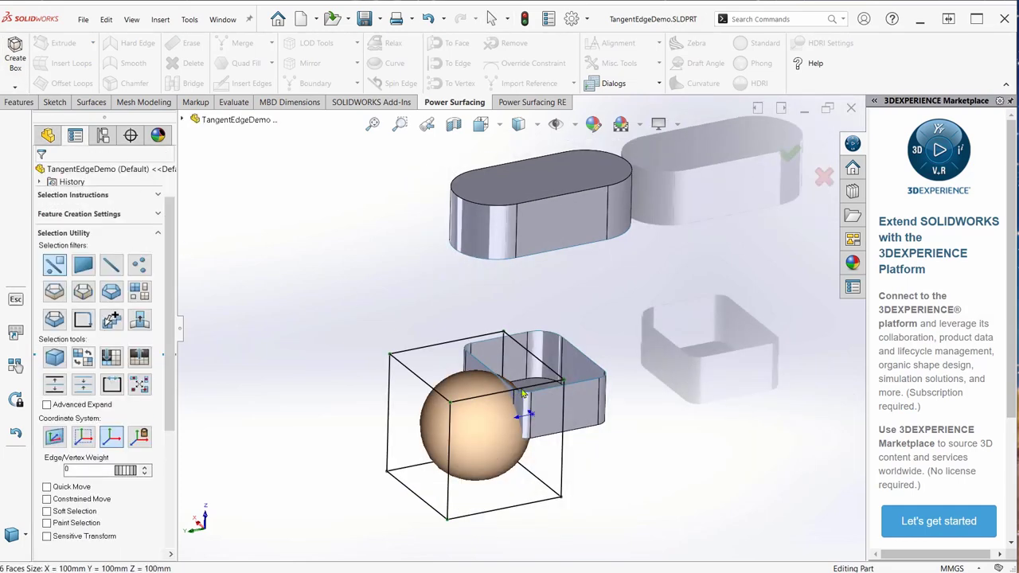
drag(450, 404, 504, 285)
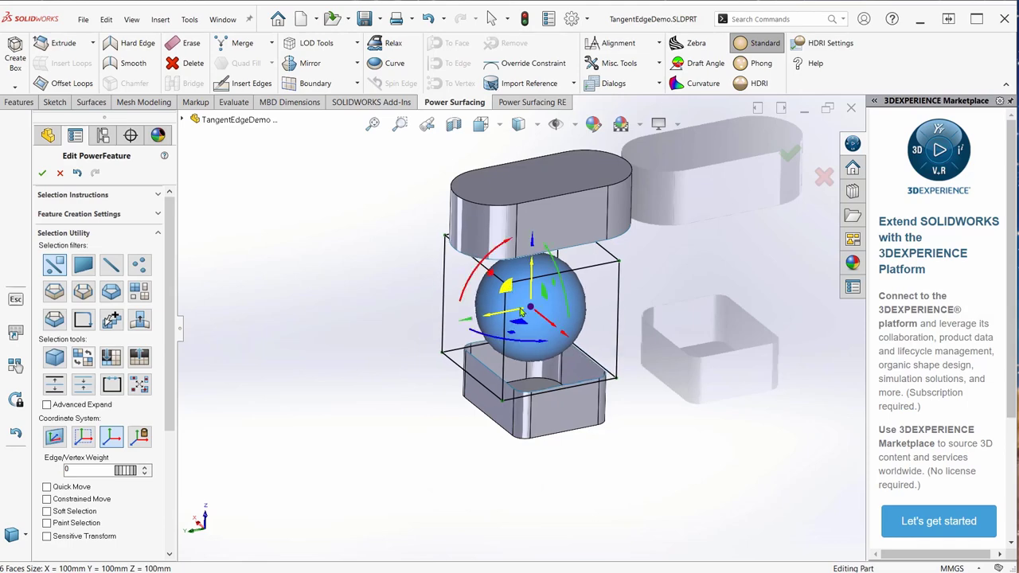
- Delete the top and bottom faces of the box to leave an open tube
middle_drag(504, 285, 485, 290)
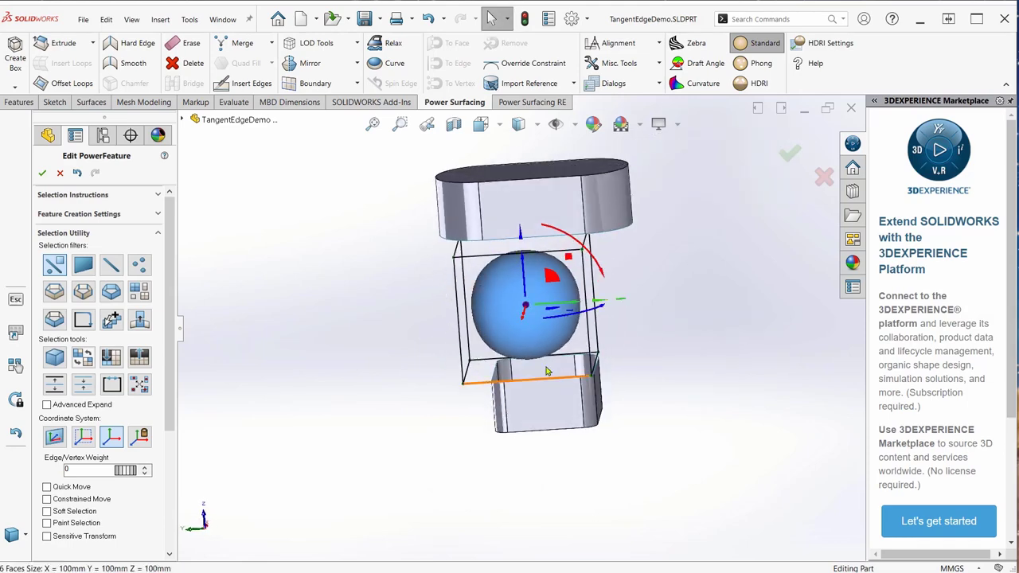
click(530, 265)
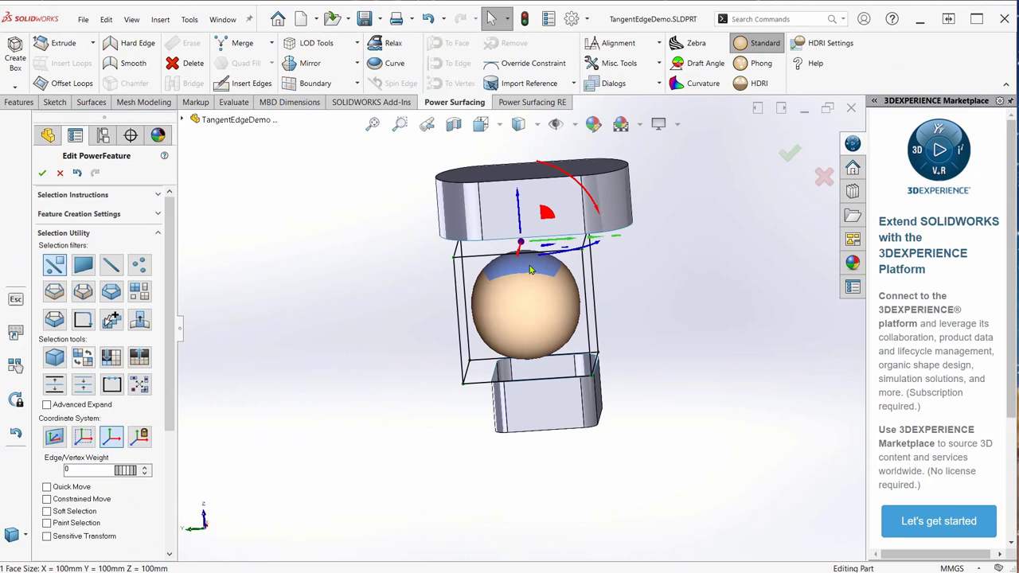
key(Delete)
click(543, 352)
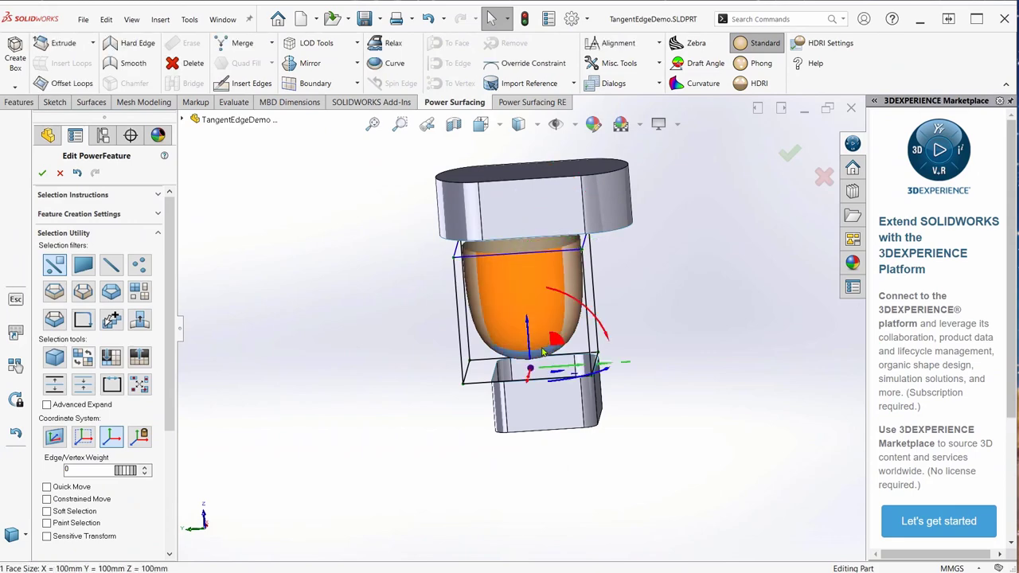
key(Delete)
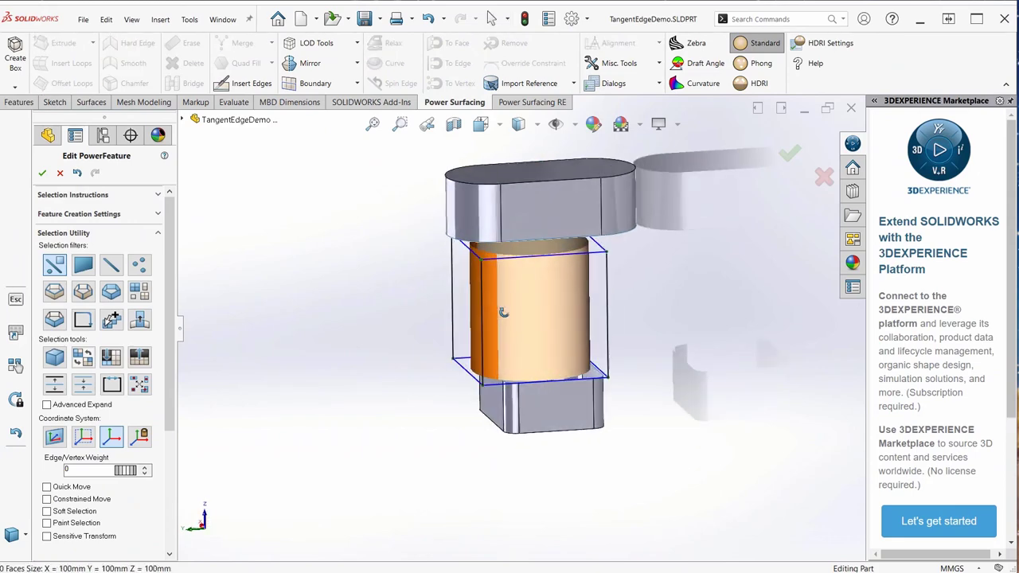
- Move the tube's bottom edge loop in the XY plane over the lower rounded-rectangle body's outline
middle_drag(497, 248, 544, 333)
click(581, 315)
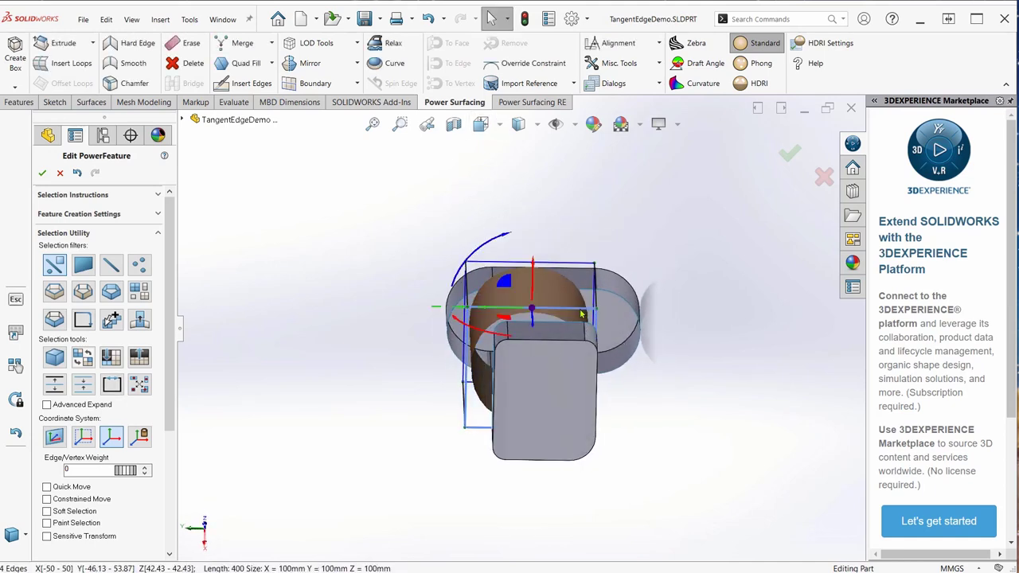
middle_drag(534, 380, 531, 338)
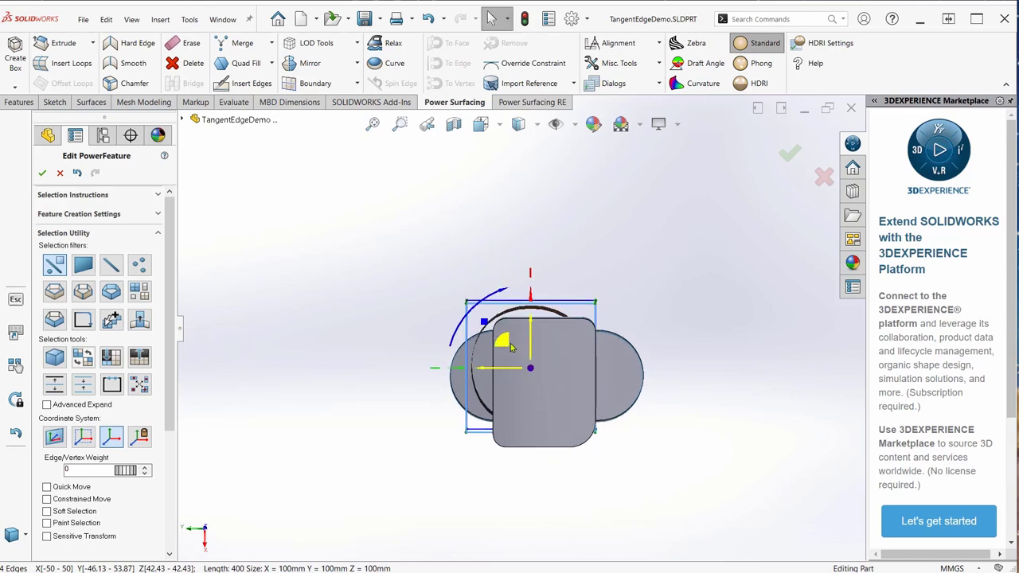
drag(502, 344, 541, 388)
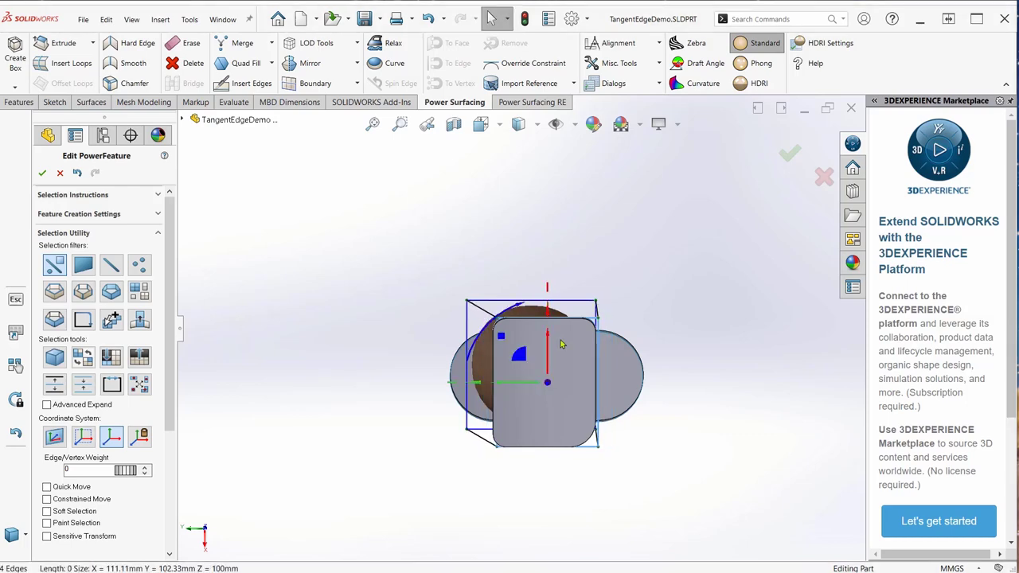
- Scale the bottom edge loop to about 91 mm in X and 73 mm in Y to match the lower body's opening
middle_drag(562, 354, 545, 547)
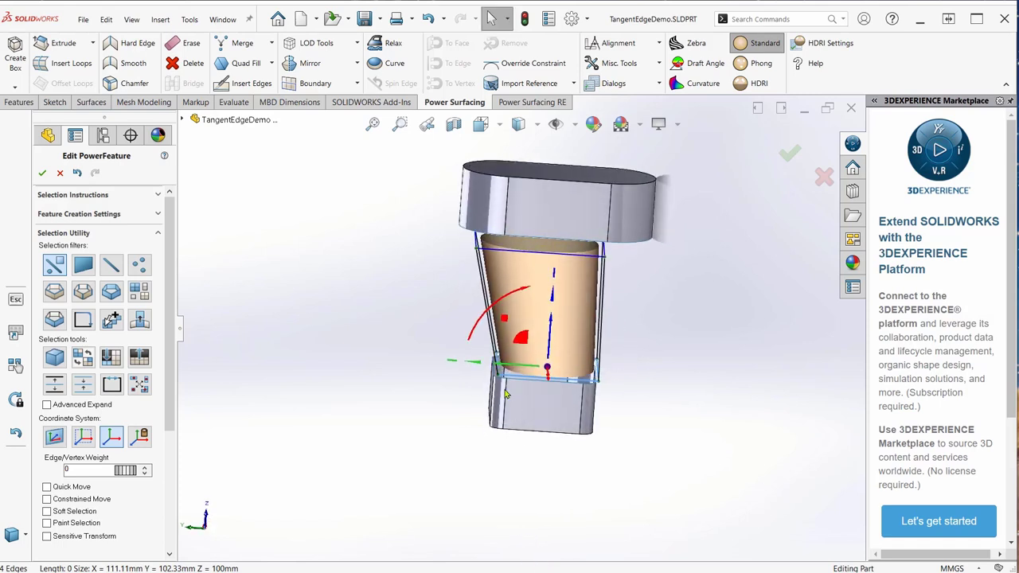
drag(479, 366, 516, 367)
middle_drag(619, 400, 673, 398)
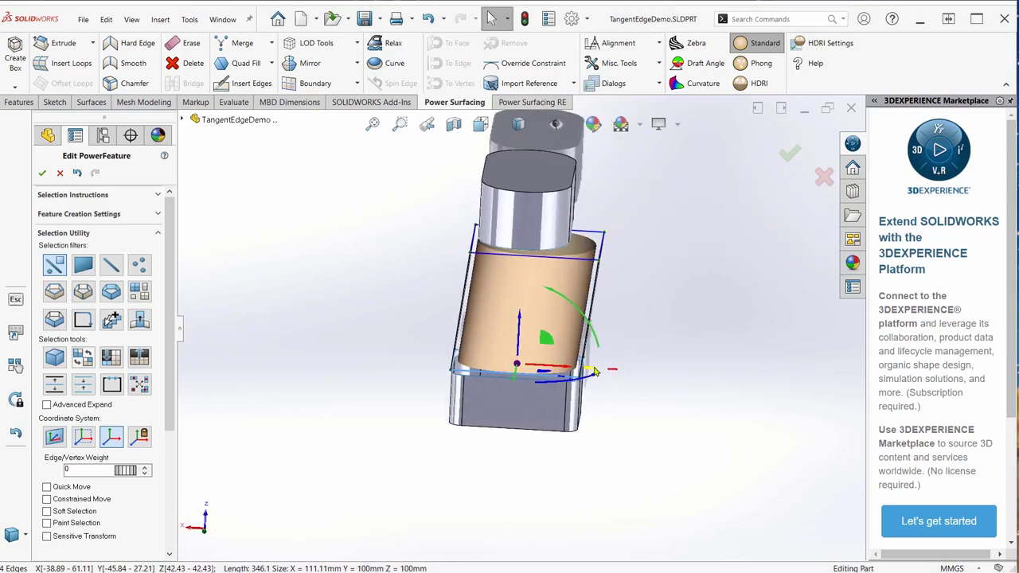
drag(595, 371, 570, 371)
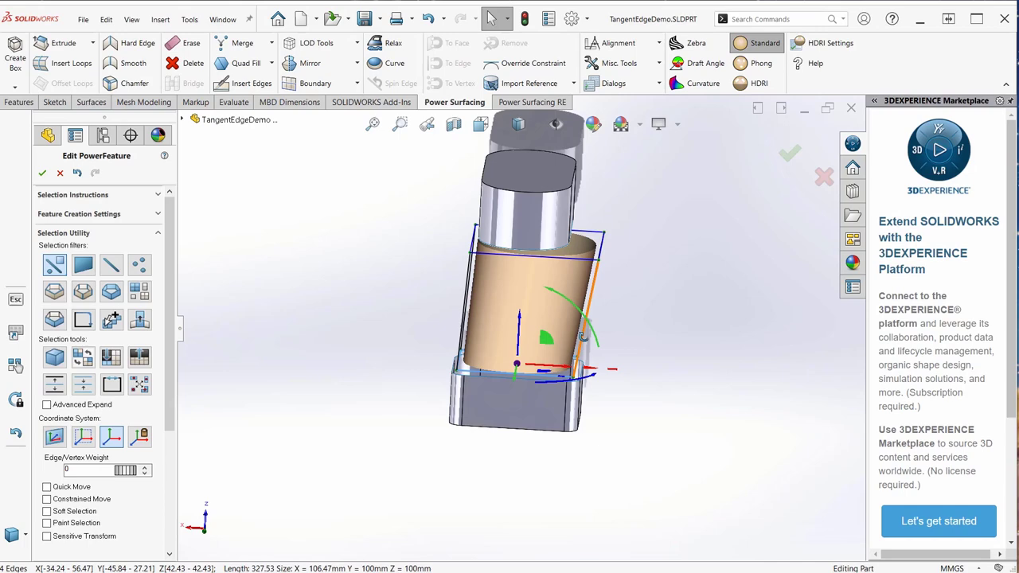
scroll(583, 337, down, 6)
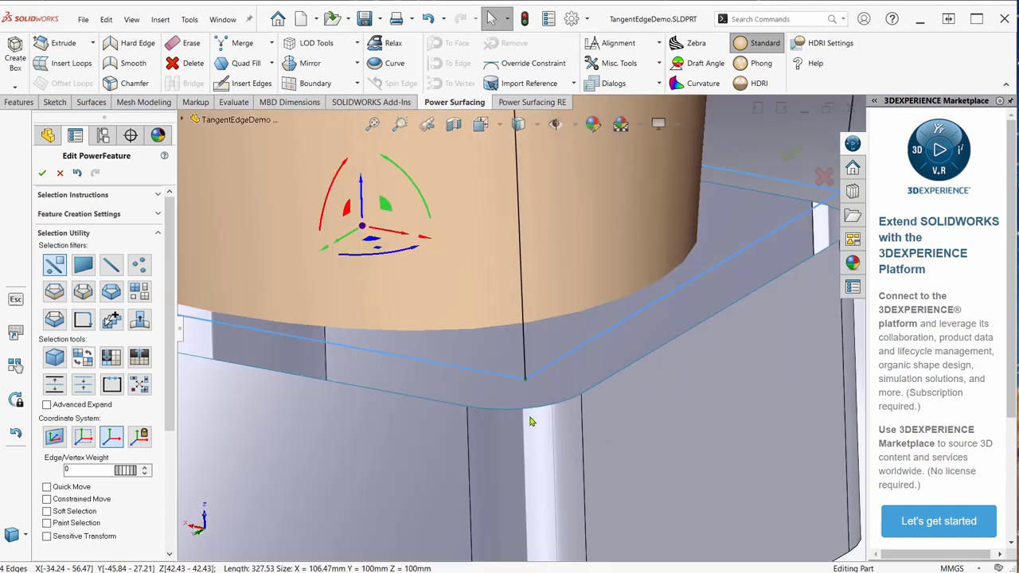
- Nudge the bottom edge loop over the lower body's rim and shift one of its side edges outward to meet the outline
scroll(570, 368, up, 5)
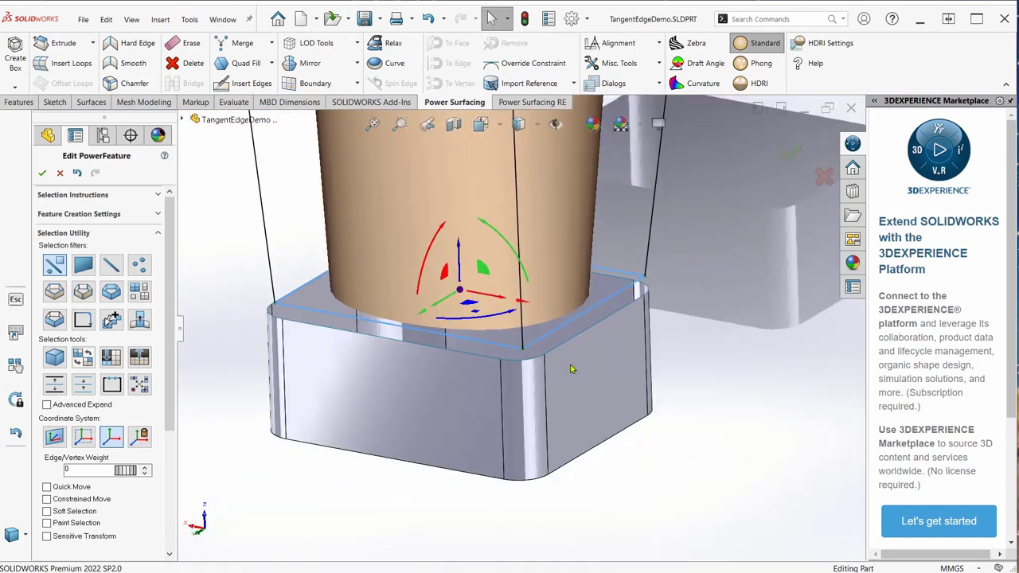
middle_drag(560, 324, 562, 390)
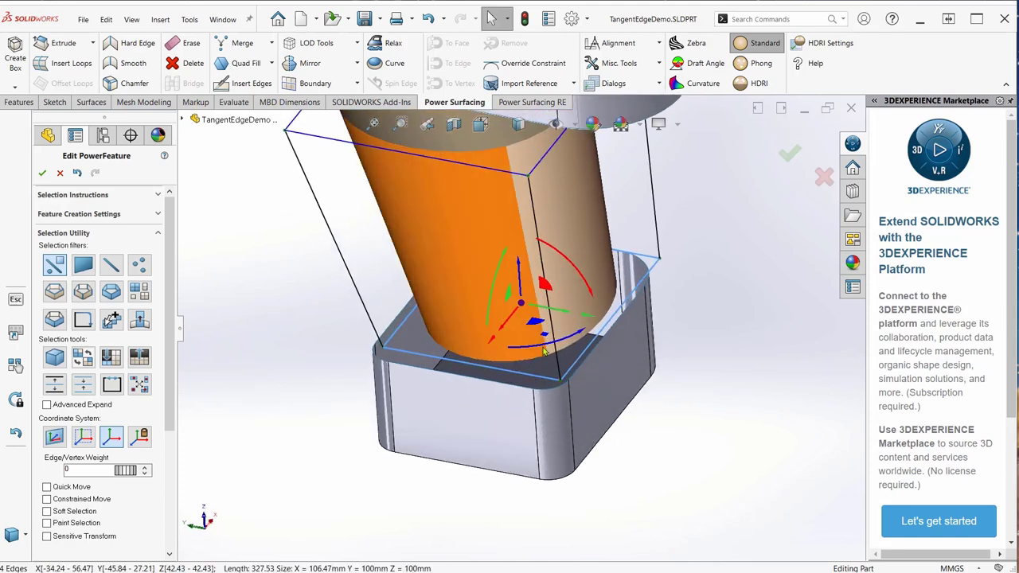
drag(549, 312, 546, 310)
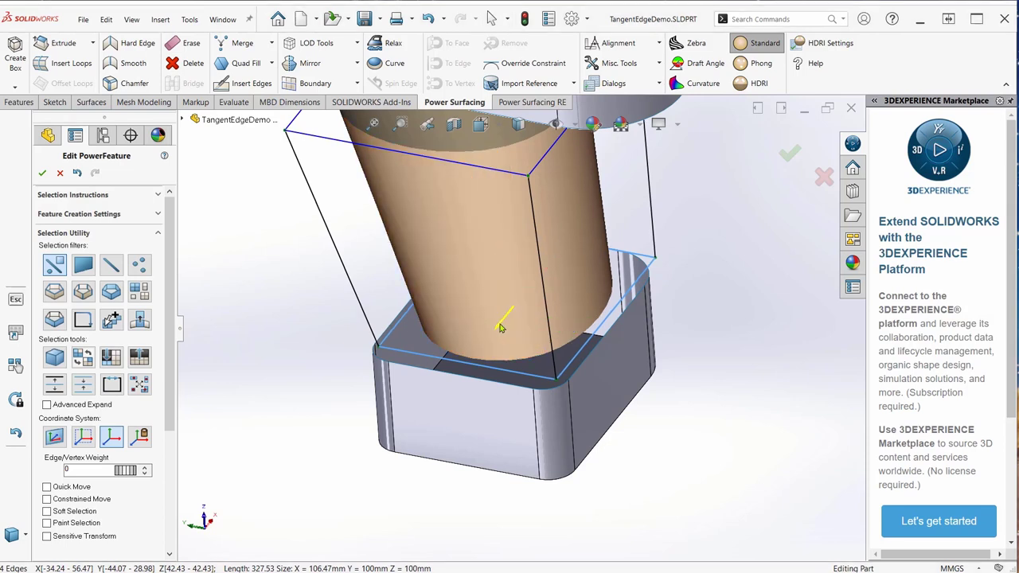
drag(501, 328, 505, 335)
middle_drag(505, 336, 525, 350)
click(600, 357)
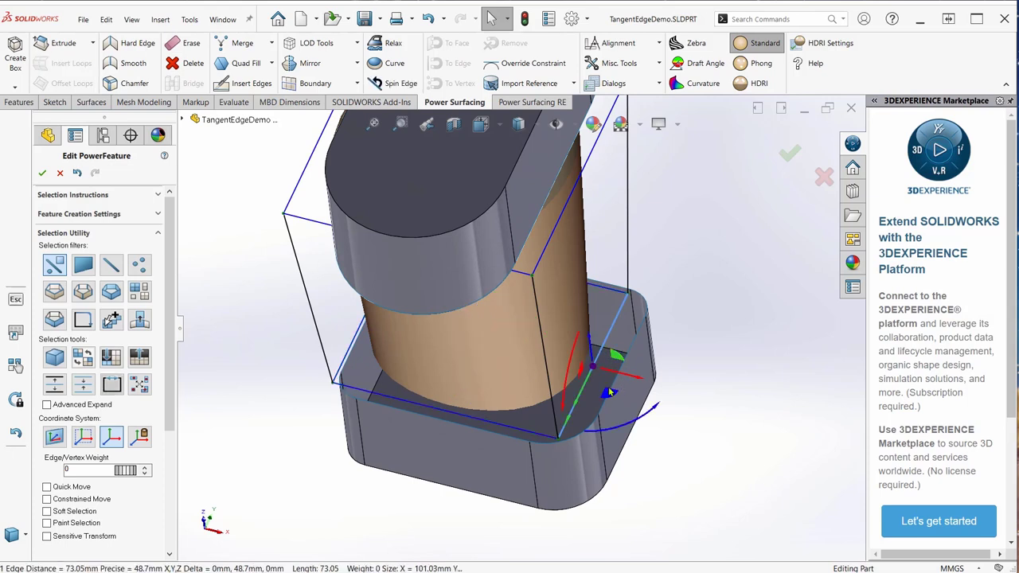
drag(612, 390, 641, 415)
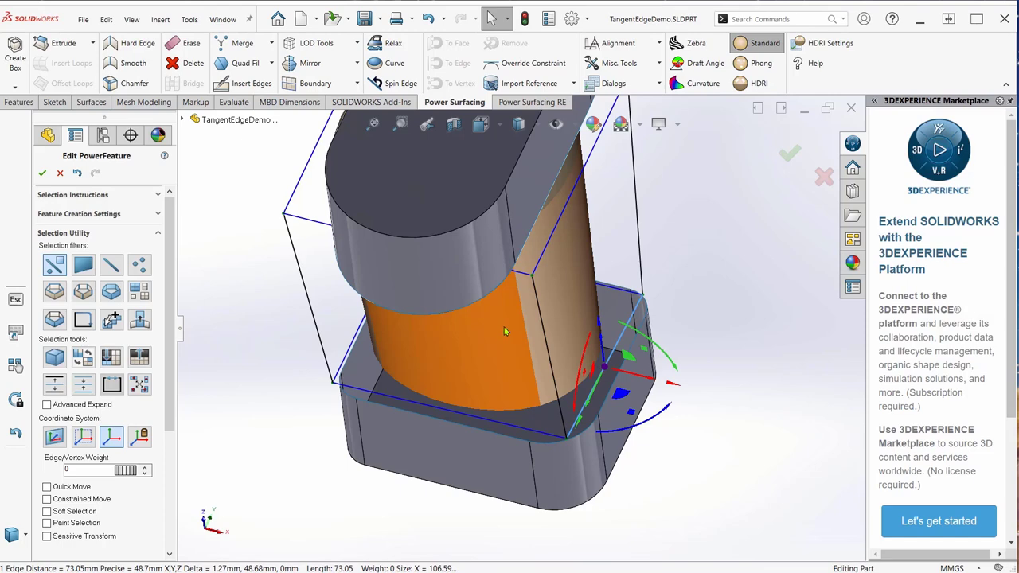
- Scale the tube's top edge loop to about 69 mm in X and 129 mm in Y to fit the upper slot-shaped body
middle_drag(504, 327, 524, 226)
scroll(519, 236, up, 5)
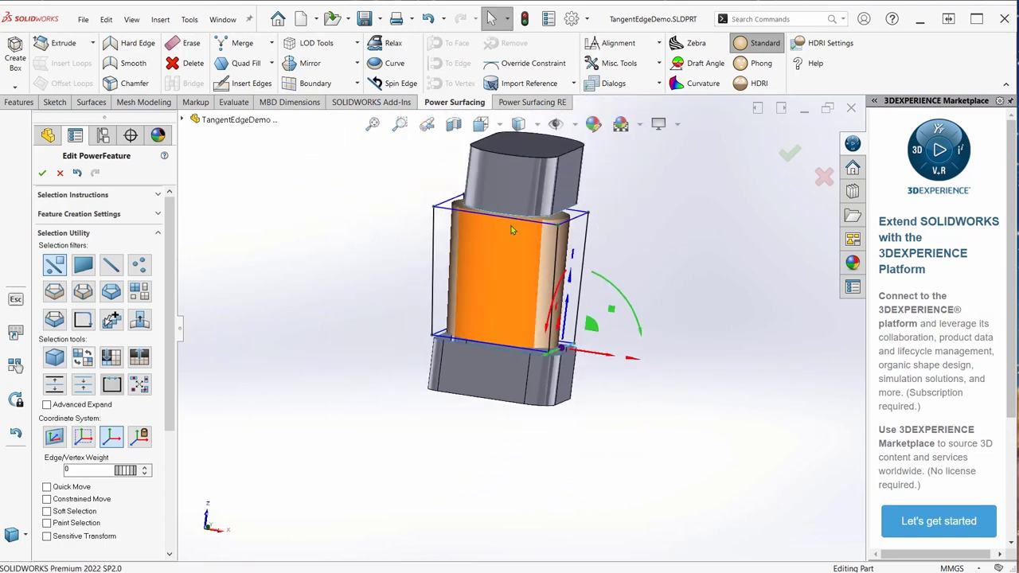
scroll(497, 225, down, 4)
scroll(523, 303, down, 4)
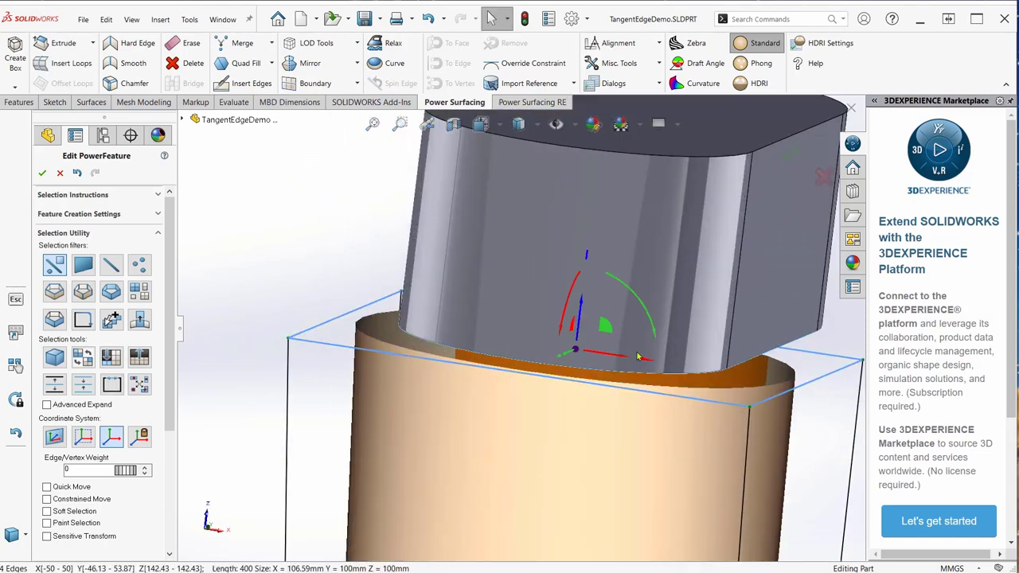
scroll(528, 375, down, 2)
scroll(557, 350, up, 8)
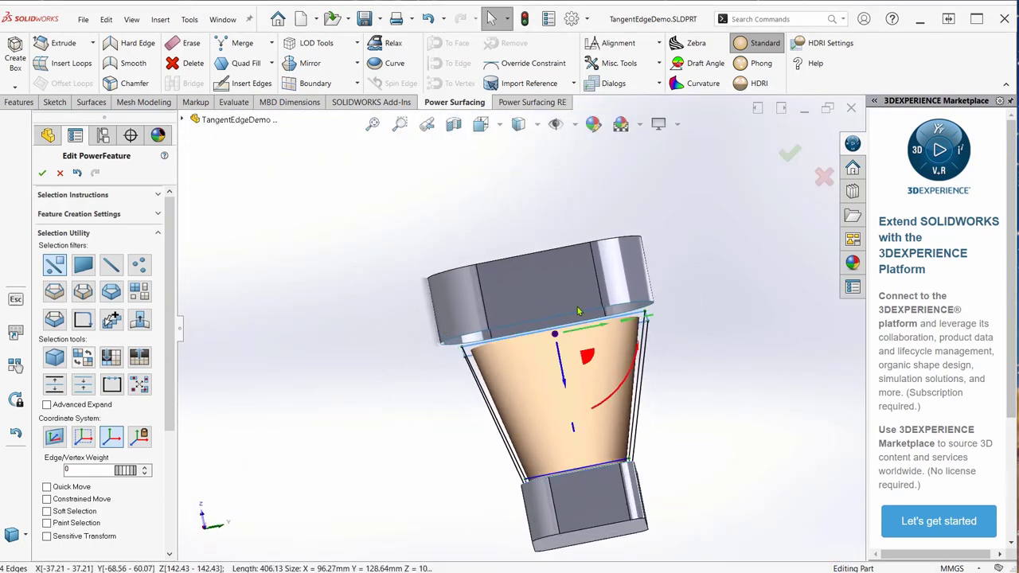
middle_drag(631, 325, 673, 320)
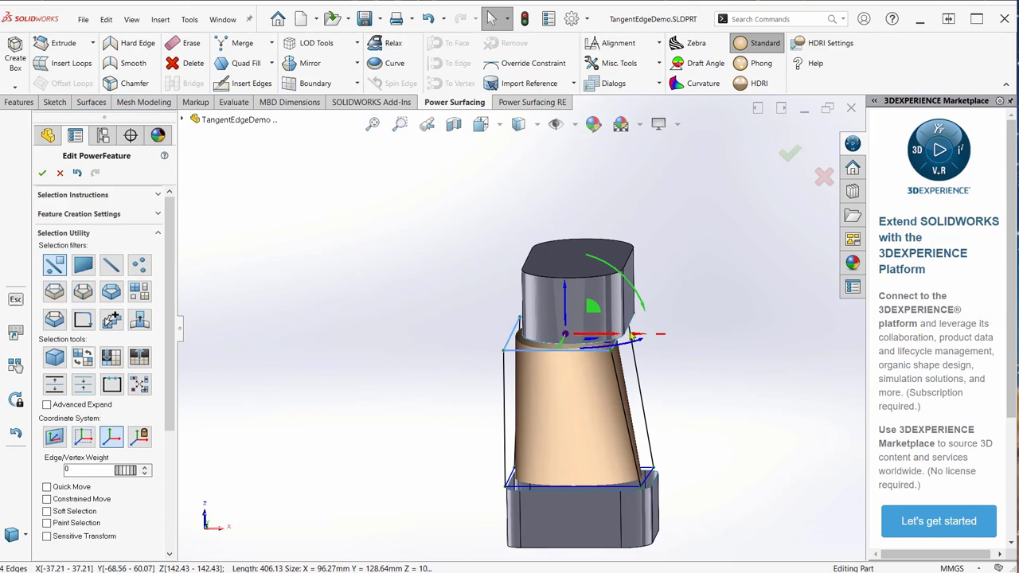
drag(635, 335, 617, 333)
scroll(593, 309, up, 2)
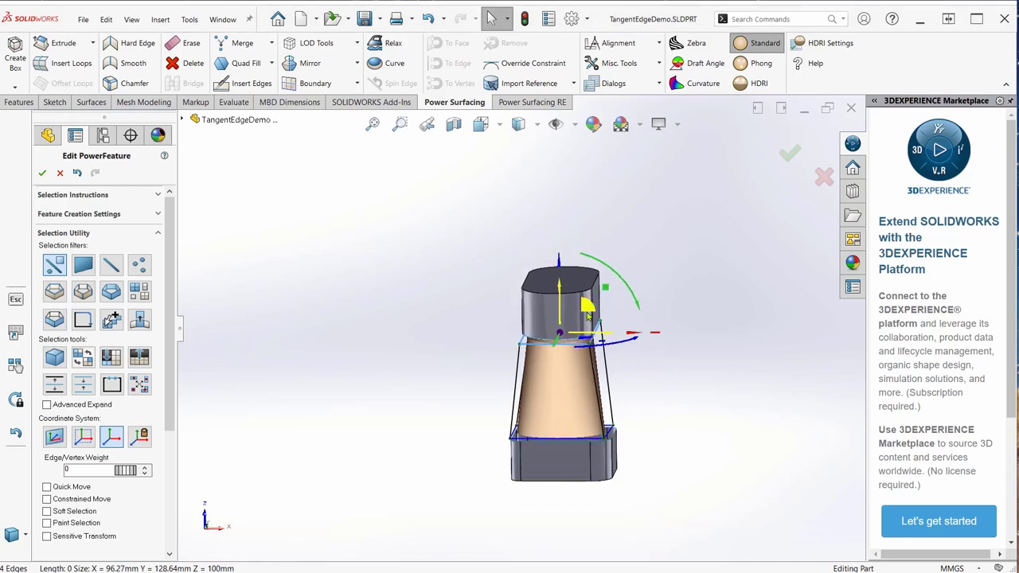
- Adjust one end edge of the top loop along Y to line up with the upper body's rounded end
middle_drag(585, 308, 480, 340)
scroll(480, 340, down, 3)
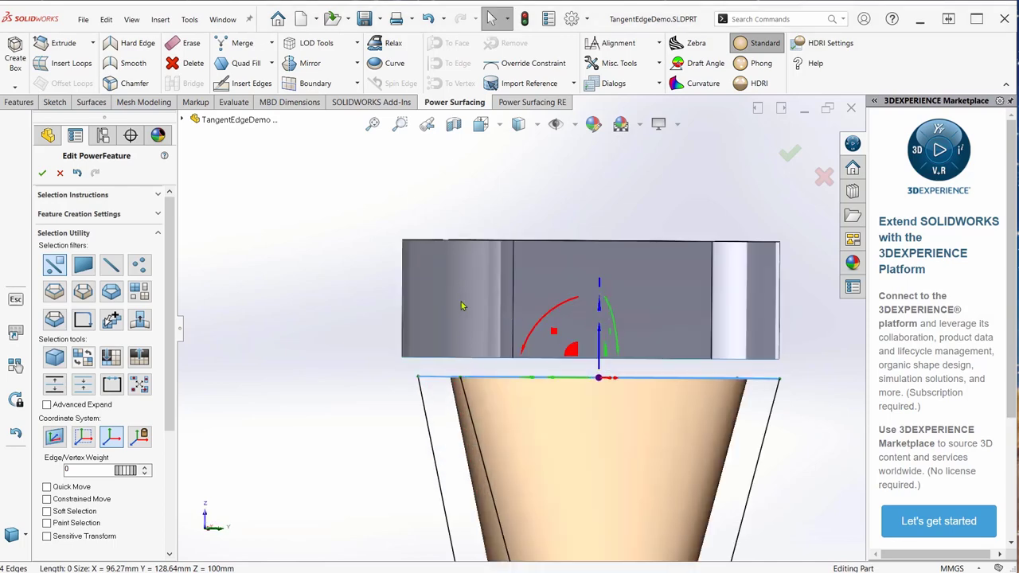
mouse_move(557, 330)
middle_down()
mouse_move(561, 365)
mouse_move(555, 346)
middle_up()
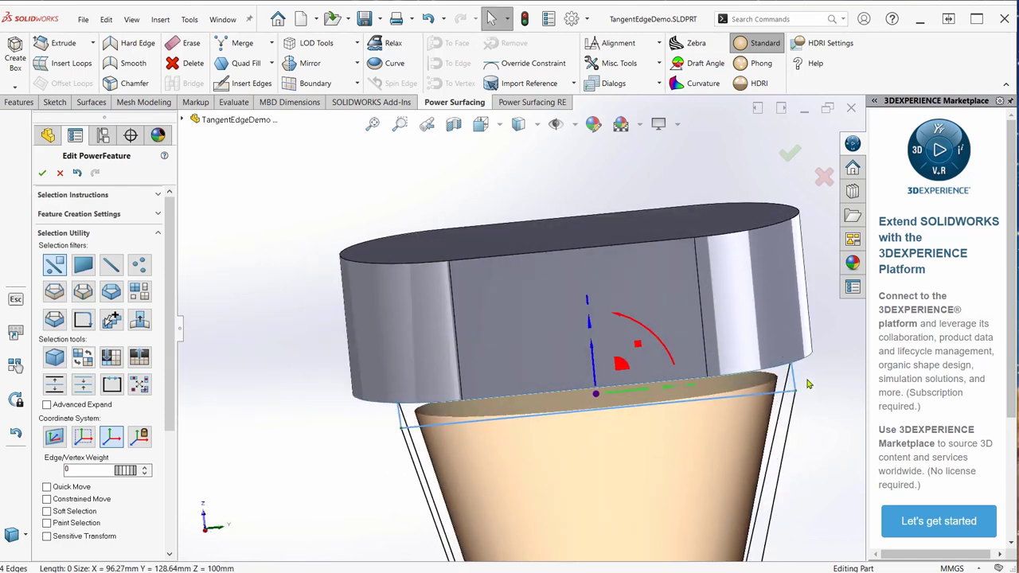
click(858, 378)
click(794, 382)
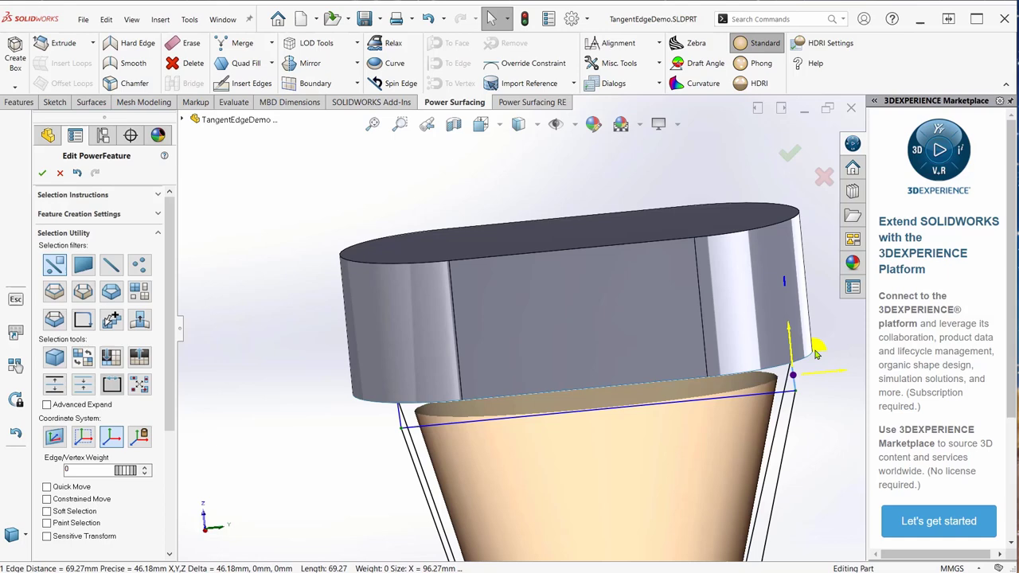
drag(836, 372, 762, 388)
- Start Import Reference and select the near side faces of the upper slot body and the lower rounded-rectangle body
scroll(604, 355, up, 8)
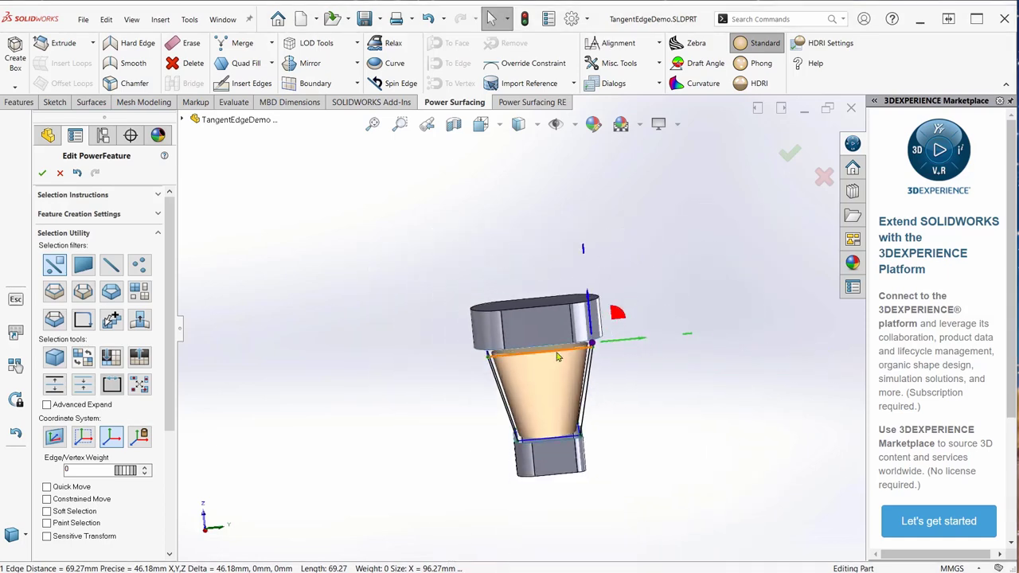
scroll(603, 355, down, 5)
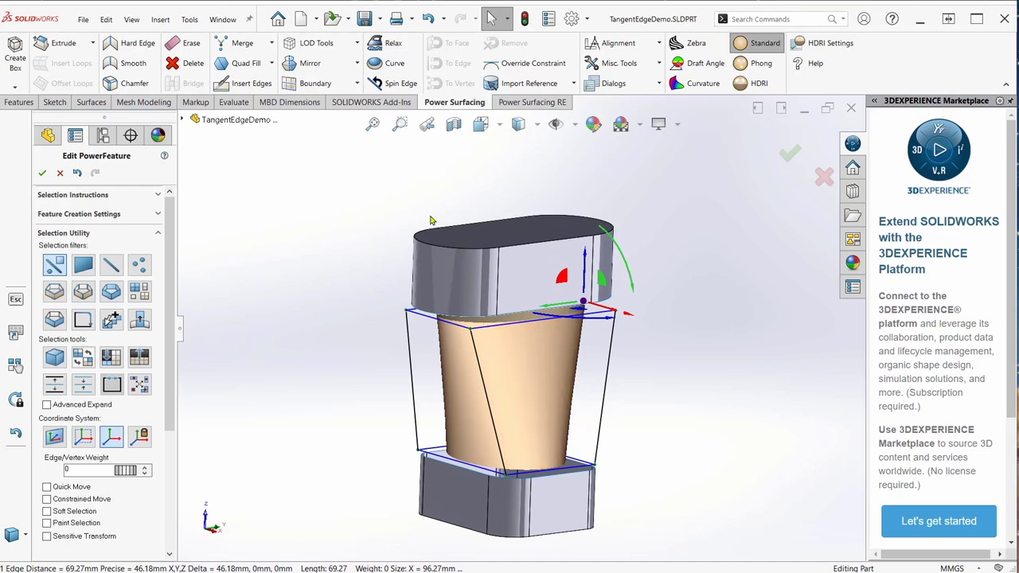
click(516, 84)
click(549, 285)
click(476, 275)
click(462, 495)
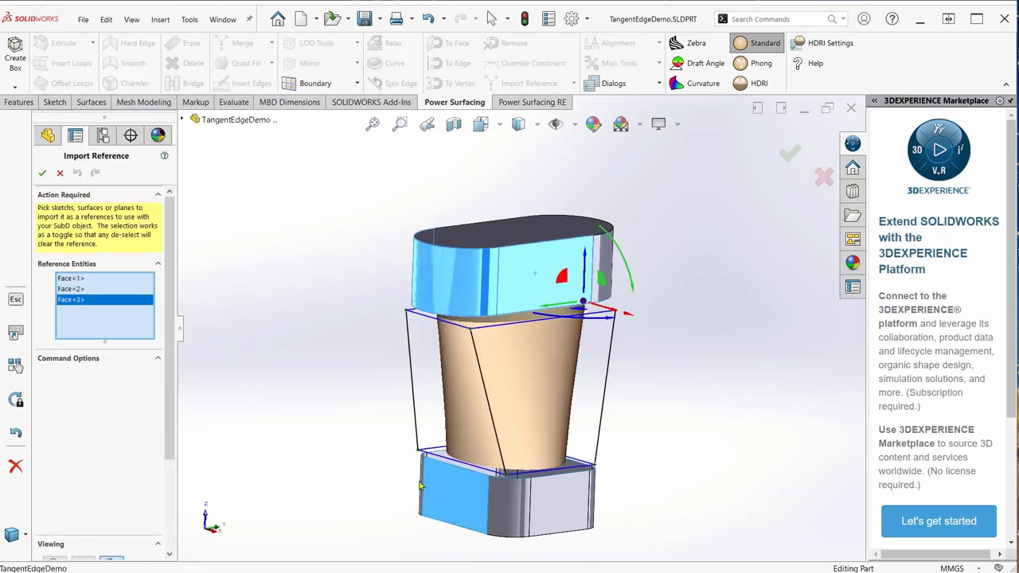
click(509, 503)
click(568, 495)
click(541, 493)
click(575, 483)
- Add the remaining side faces of both surface bodies to the reference entities
middle_drag(578, 486, 494, 477)
click(741, 470)
click(699, 470)
middle_drag(699, 470, 669, 469)
click(701, 223)
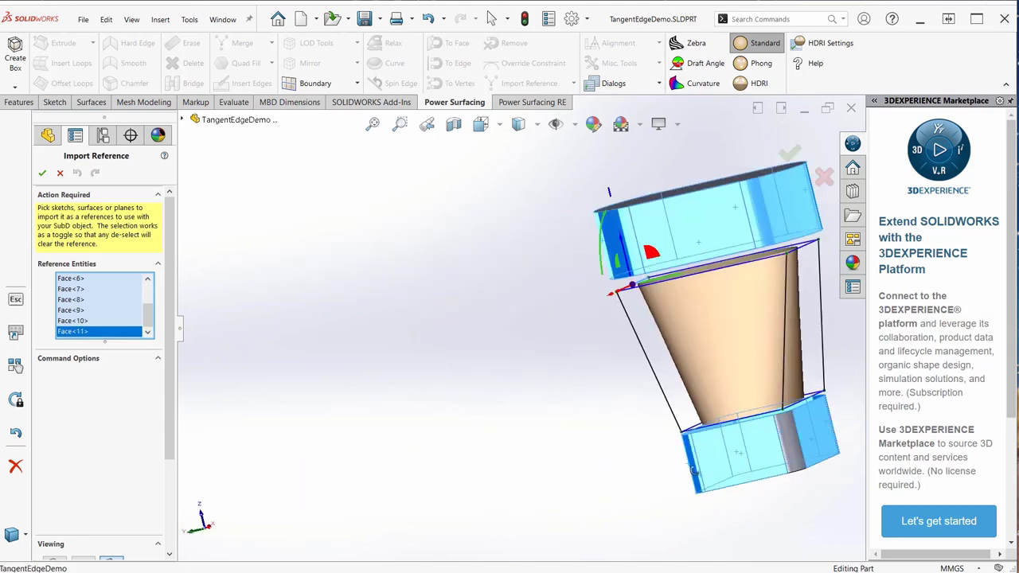
click(760, 215)
click(629, 231)
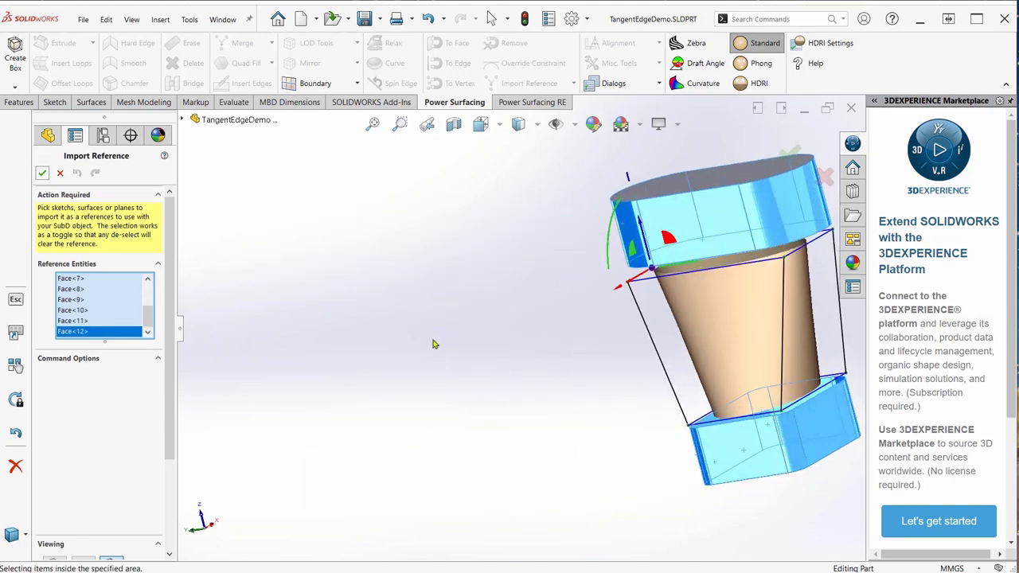
- Accept the imported face references and hide the upper slot-shaped and lower rounded-rectangle surface bodies
click(42, 172)
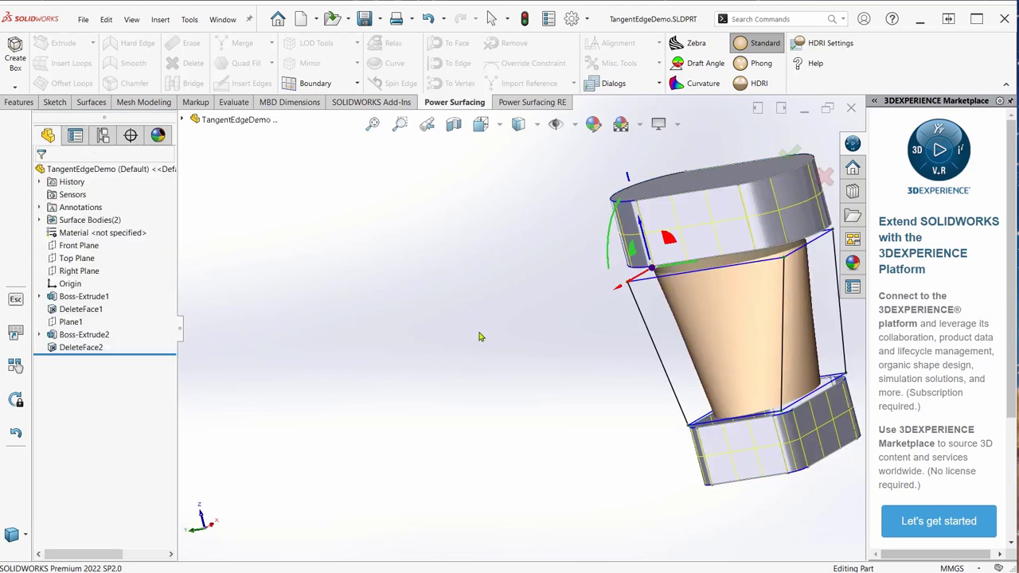
middle_drag(558, 299, 529, 359)
scroll(721, 275, down, 3)
scroll(669, 290, up, 1)
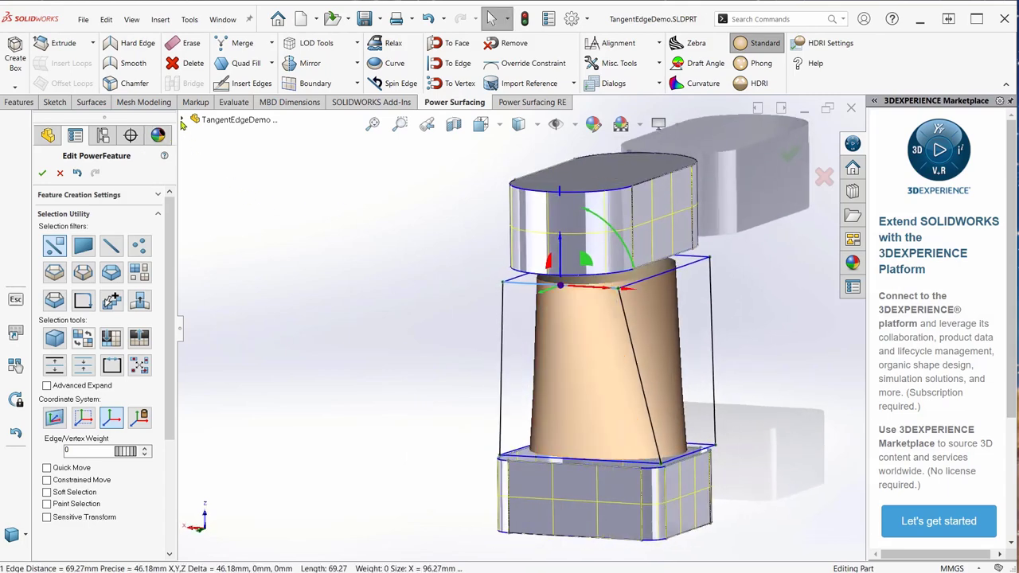
click(184, 120)
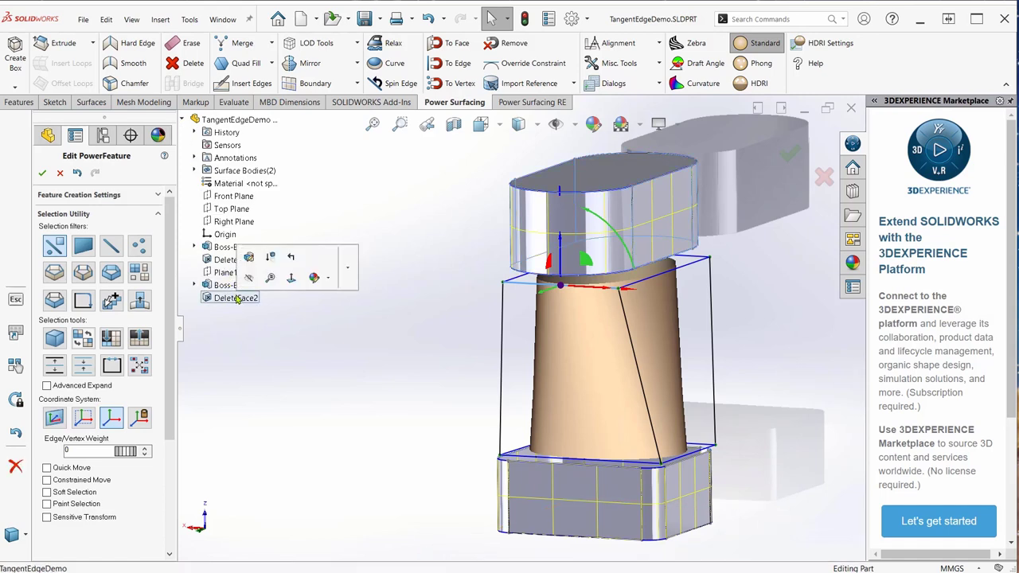
click(239, 284)
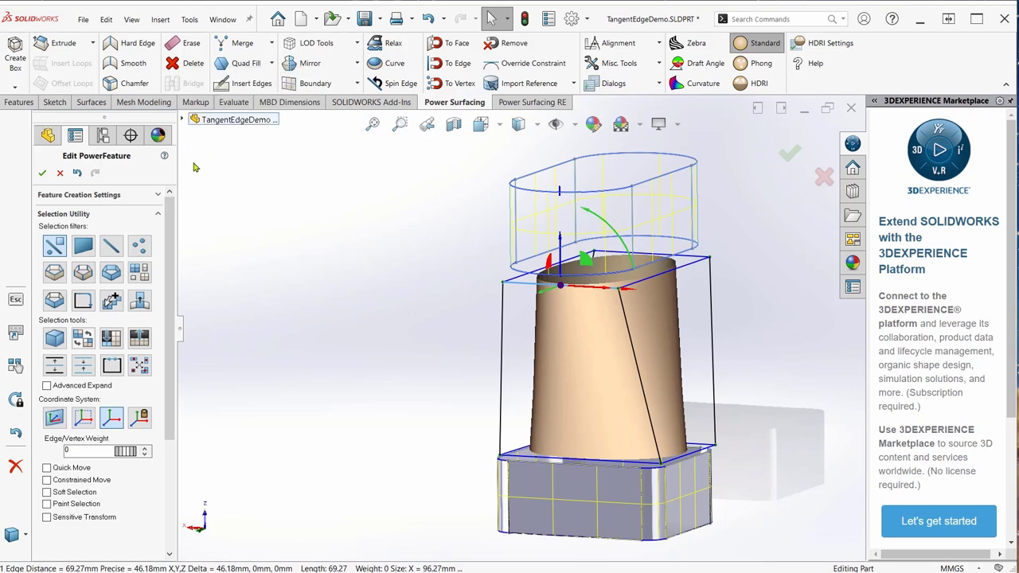
click(184, 119)
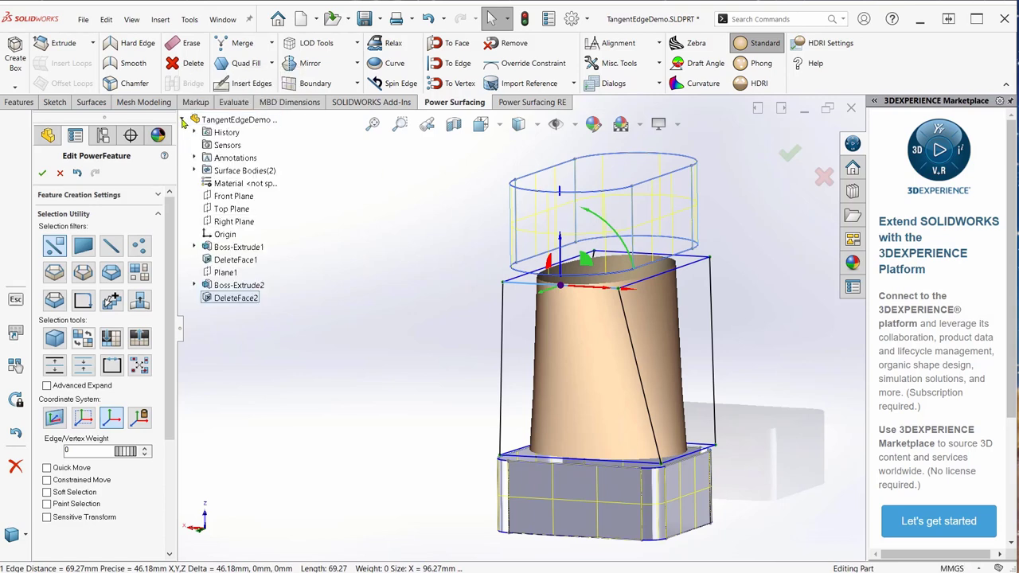
click(228, 260)
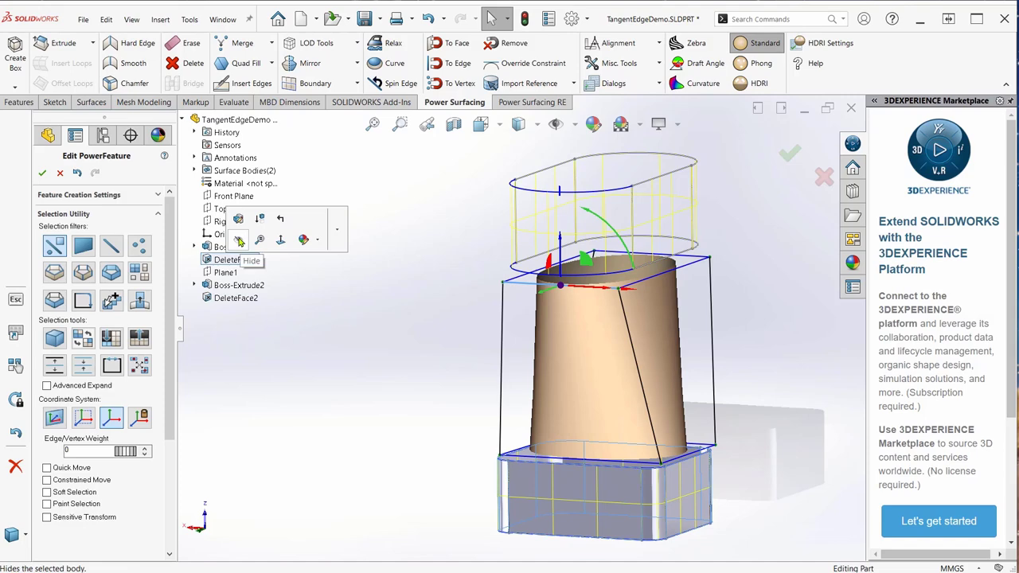
click(239, 241)
- Insert two edges running the full height of the tube, one on each side of its near lower corner
middle_drag(605, 362, 627, 363)
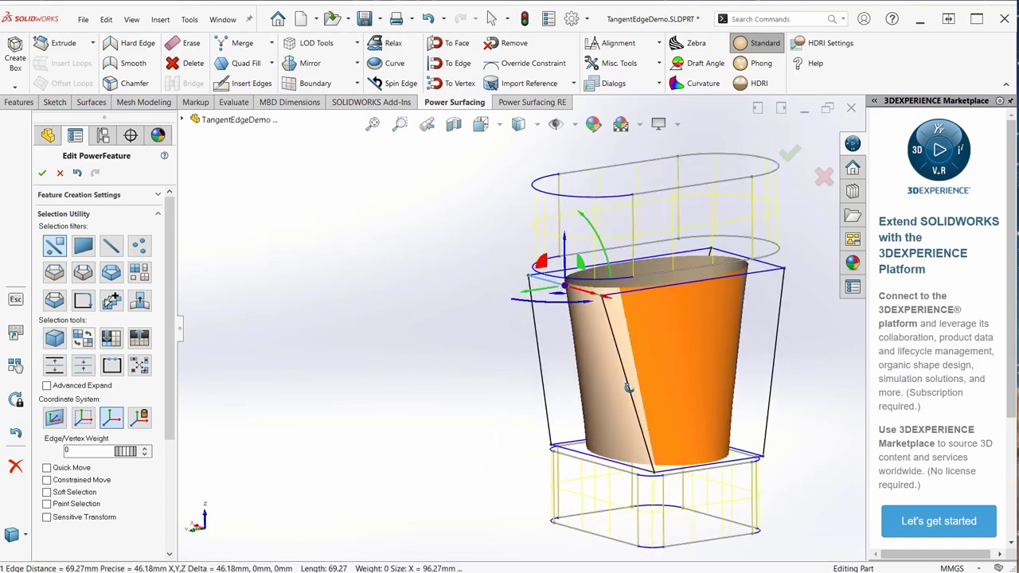
scroll(645, 398, down, 5)
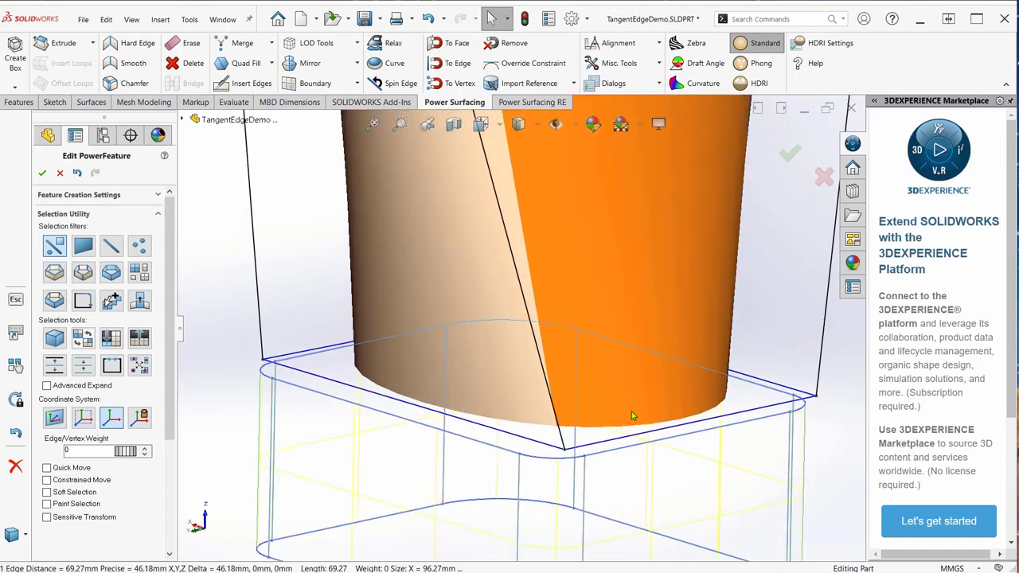
scroll(631, 413, up, 6)
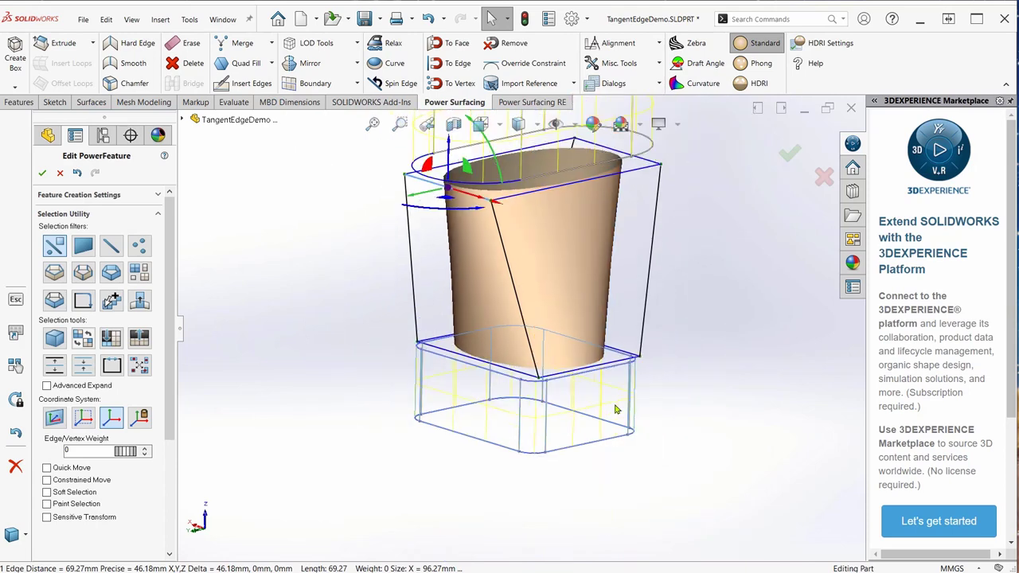
scroll(494, 430, down, 5)
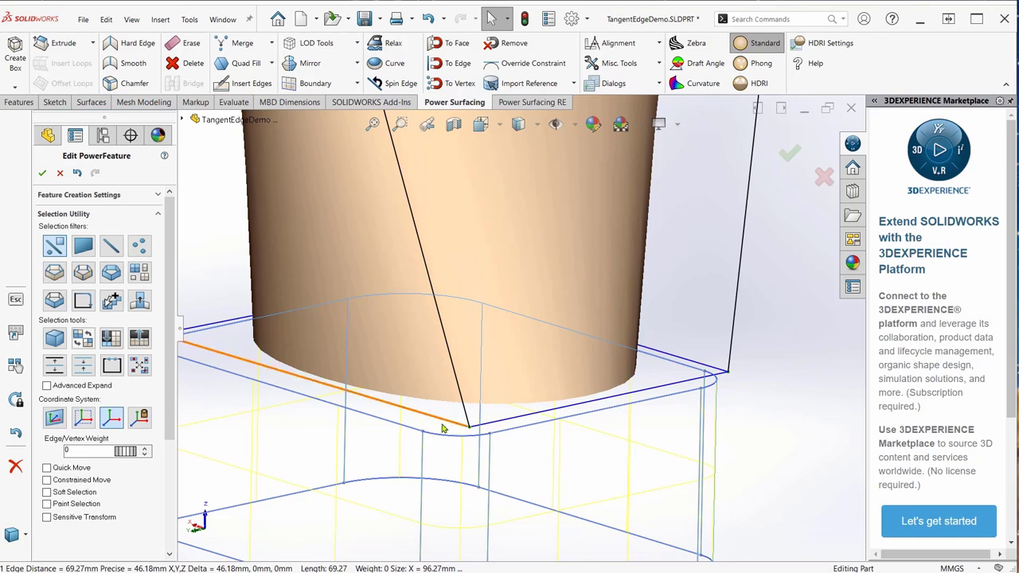
scroll(430, 431, up, 5)
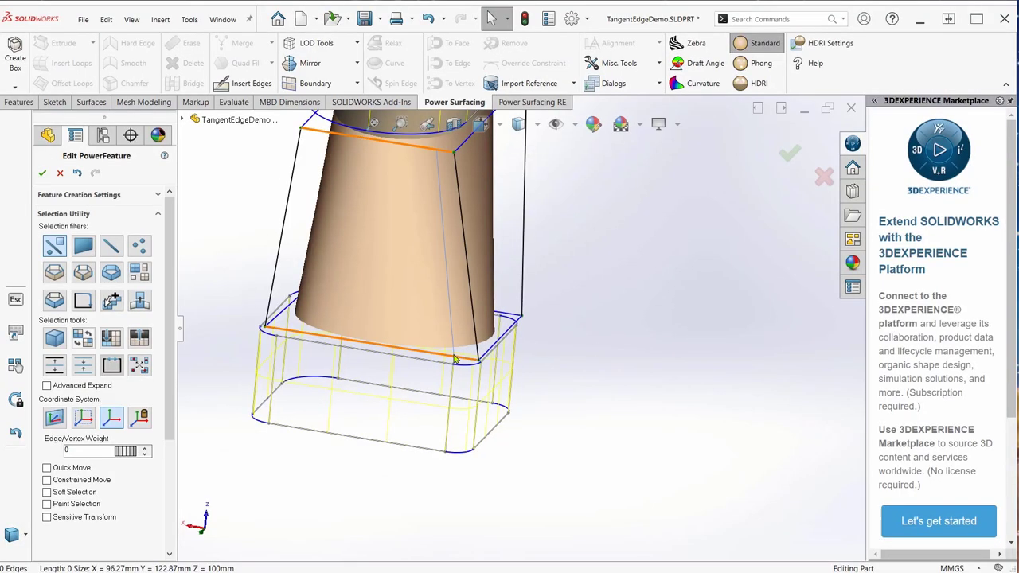
click(453, 355)
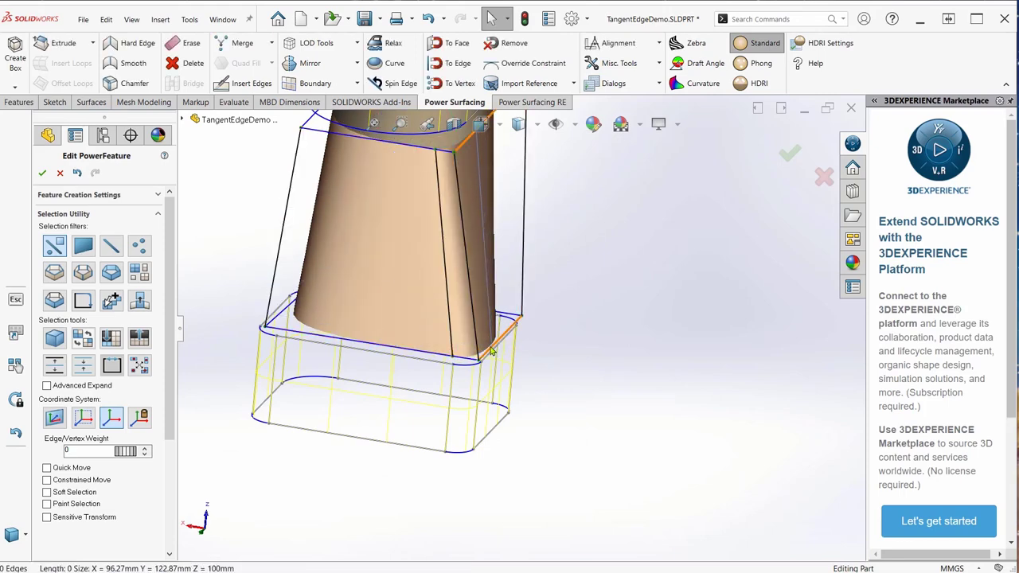
click(491, 350)
middle_drag(507, 359, 467, 351)
click(514, 352)
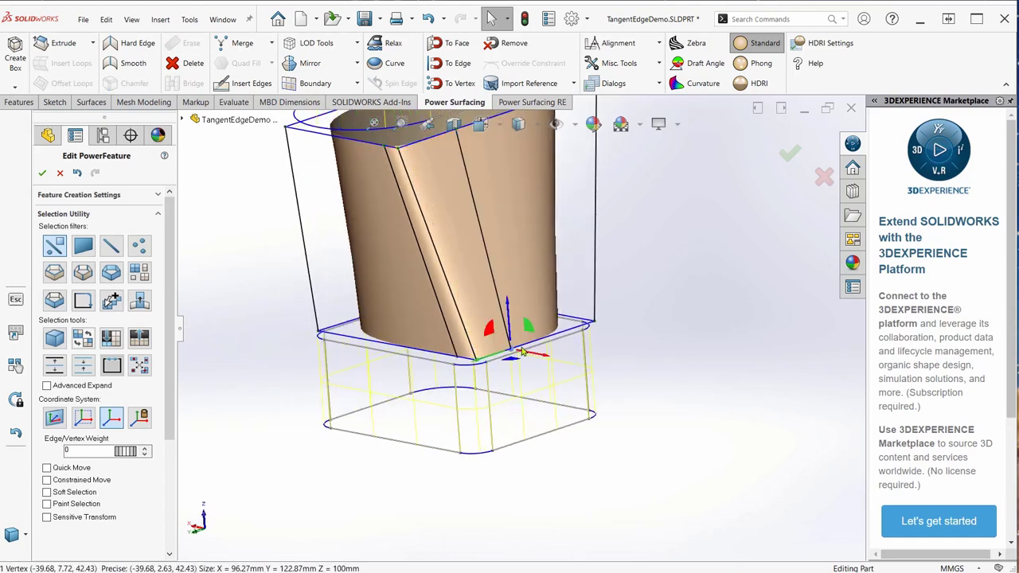
- Move the two new lower vertices to the ends of the reference body's corner arc and snap them to its vertices
drag(491, 334, 458, 343)
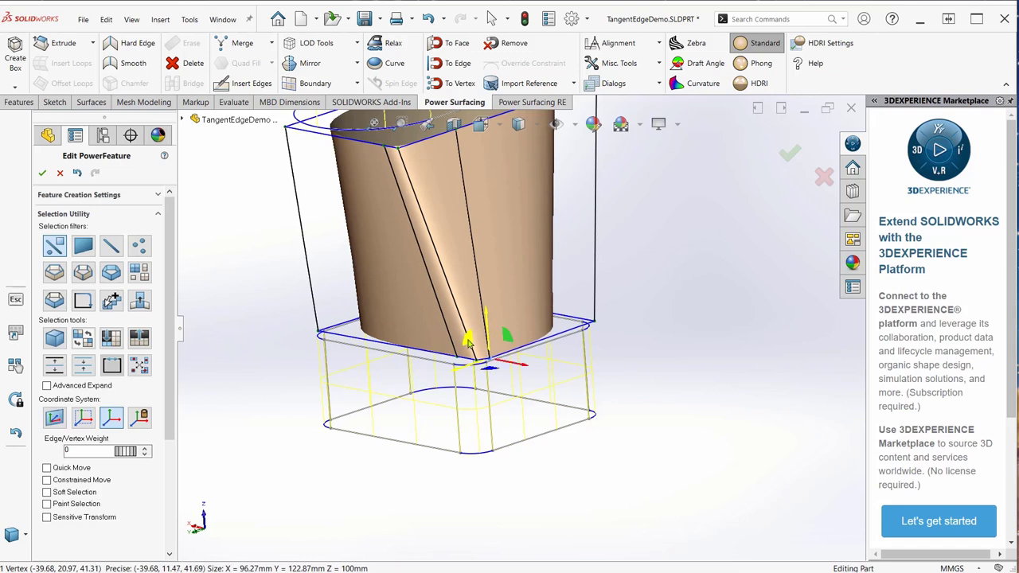
click(456, 359)
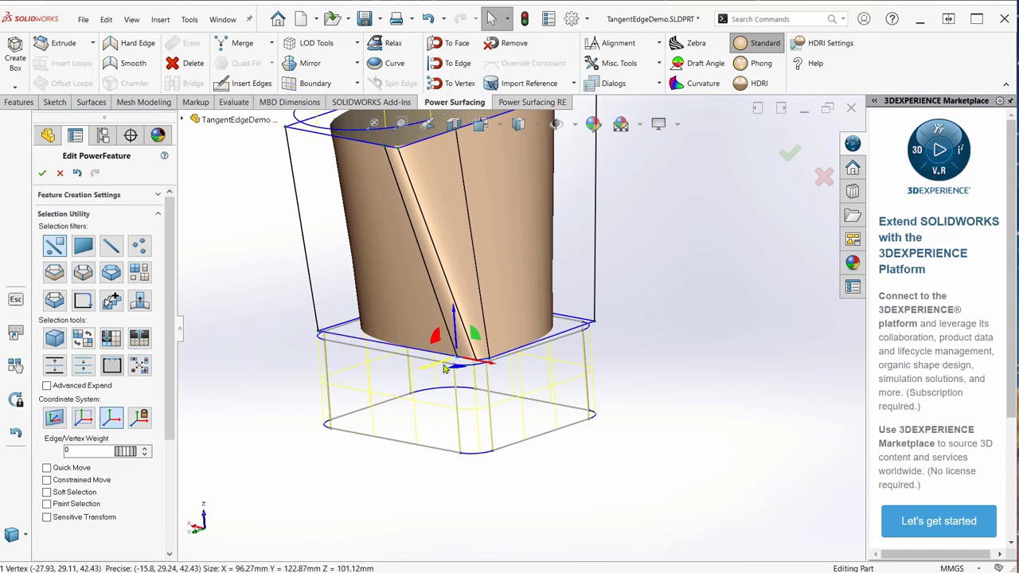
drag(456, 368, 454, 372)
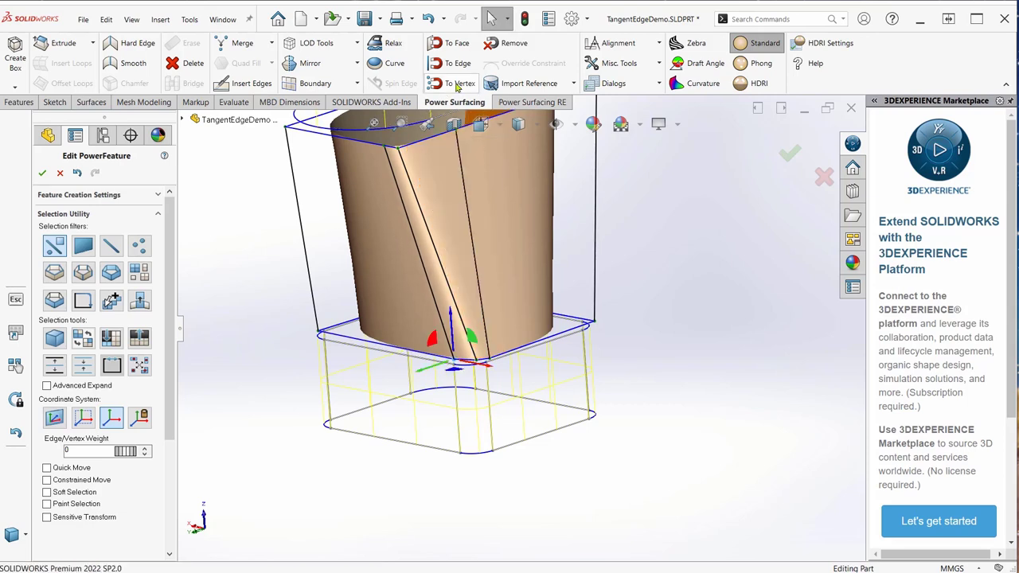
click(489, 363)
click(460, 84)
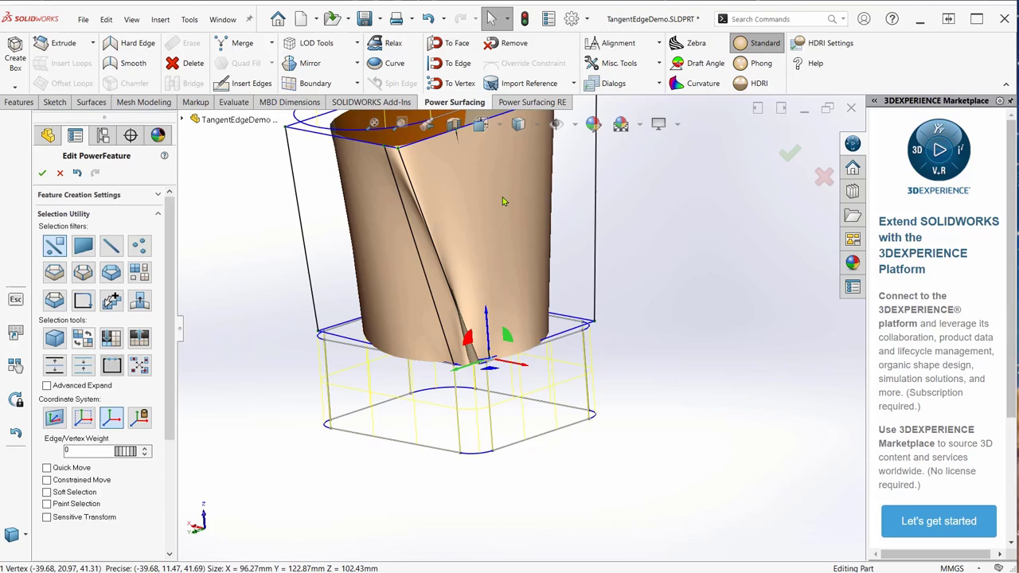
- Select the tube's entire lower edge loop and snap it to the edges of the lower reference body
scroll(494, 375, down, 2)
scroll(494, 375, down, 3)
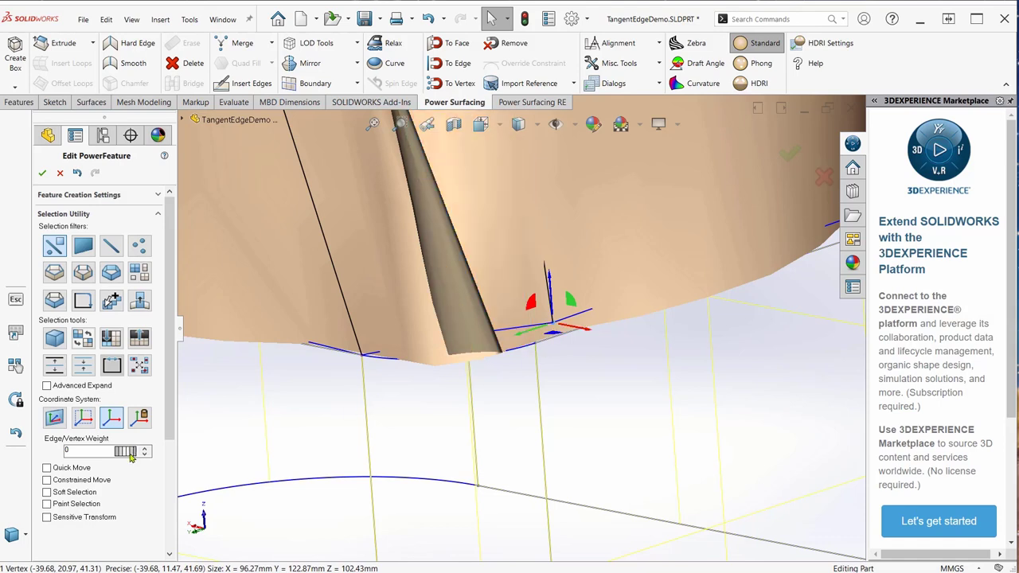
scroll(112, 470, down, 3)
click(83, 440)
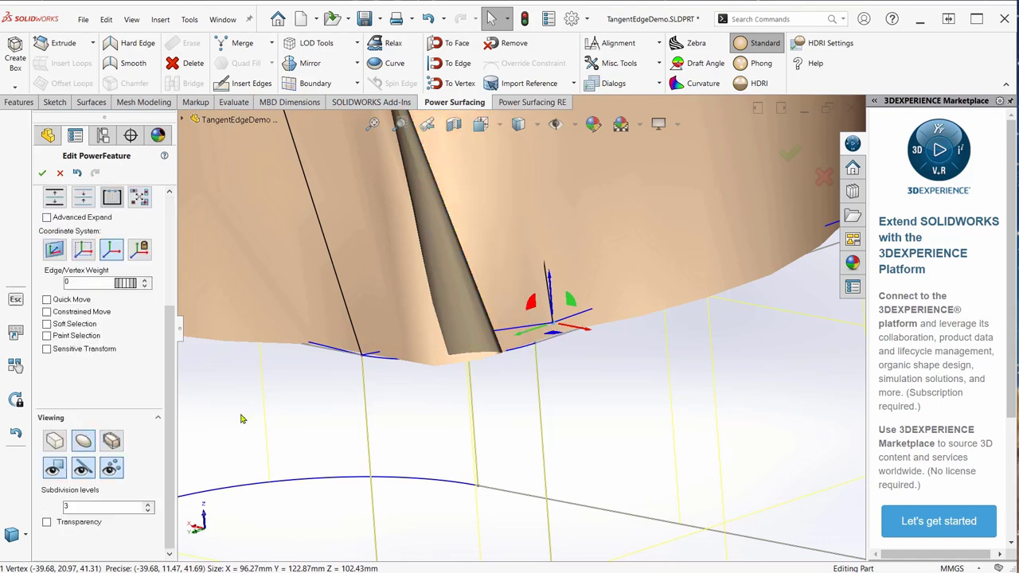
double_click(631, 317)
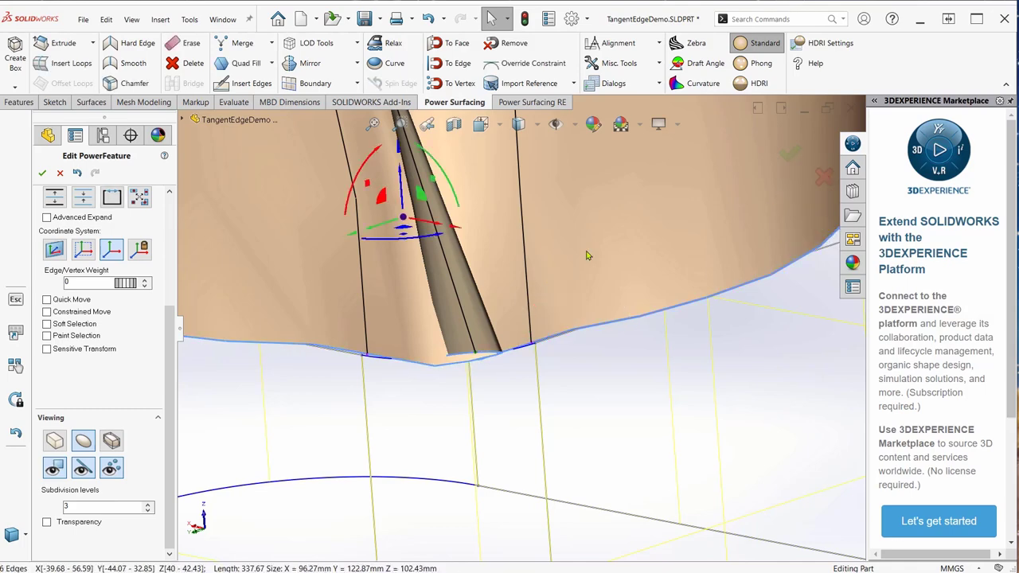
click(458, 70)
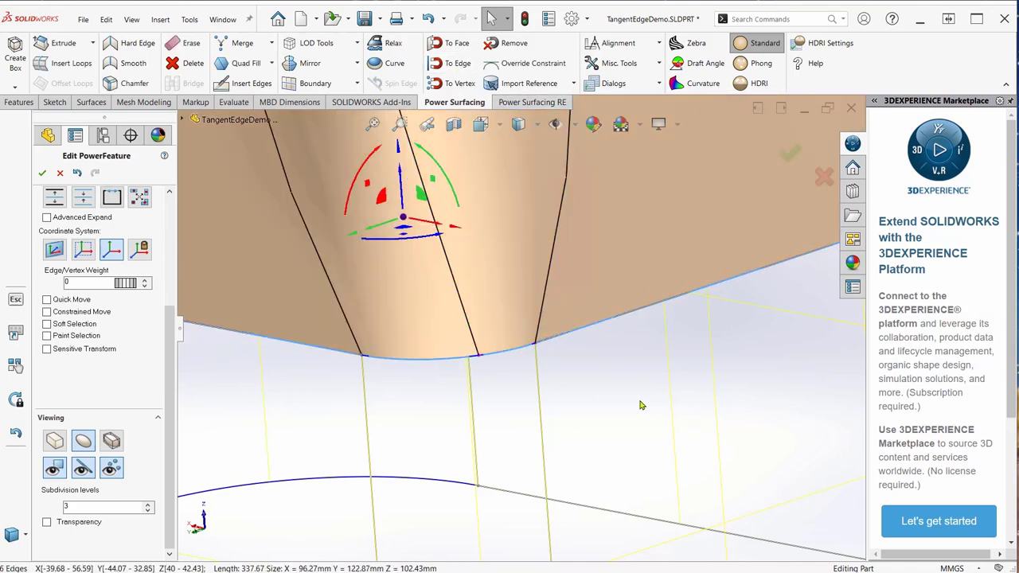
- Free the lower vertex beside the corner from its constraint, move it about -15.4 mm along X and snap it to the reference edge
scroll(686, 395, down, 2)
scroll(686, 396, up, 6)
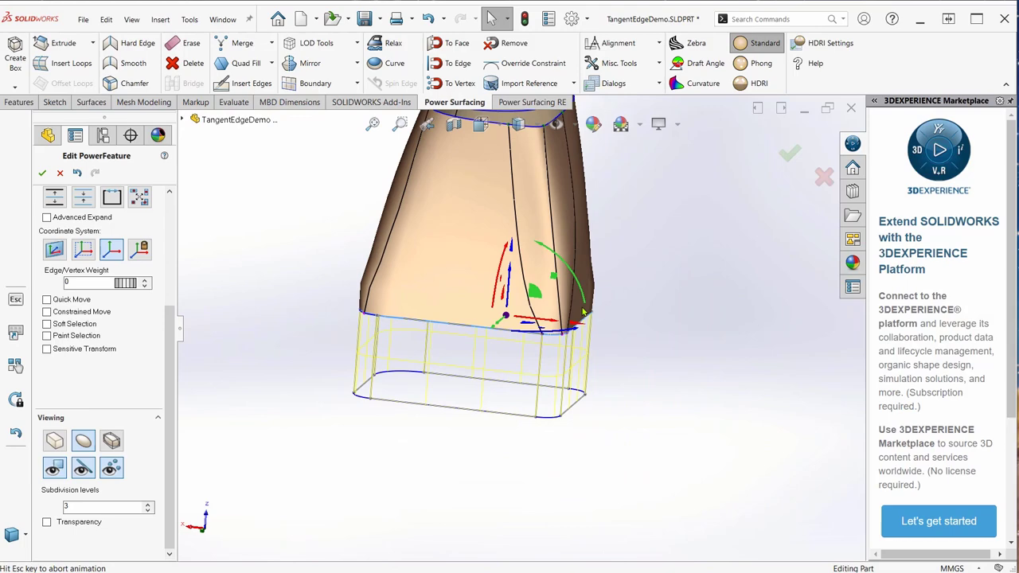
scroll(569, 440, down, 3)
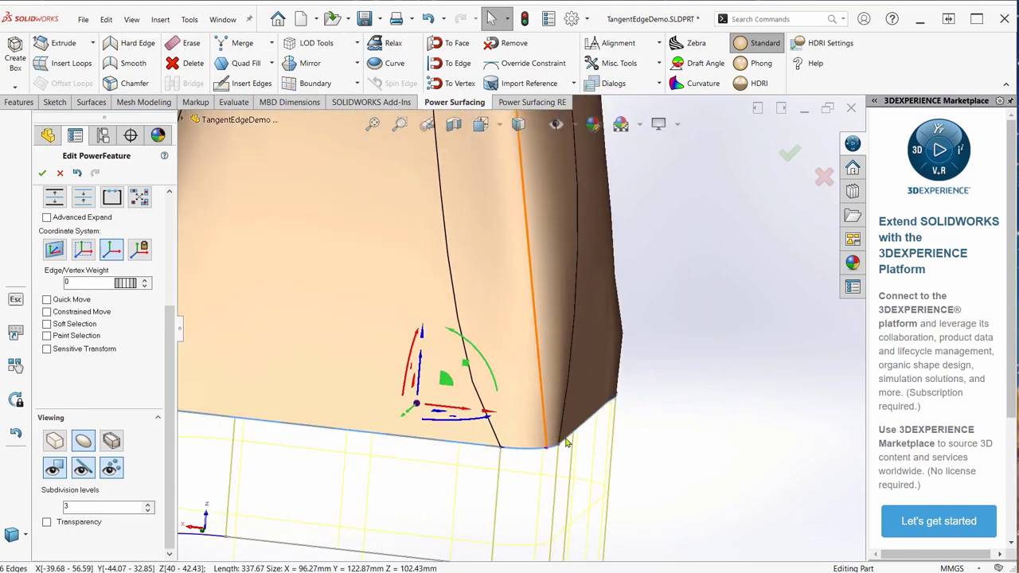
scroll(573, 442, up, 2)
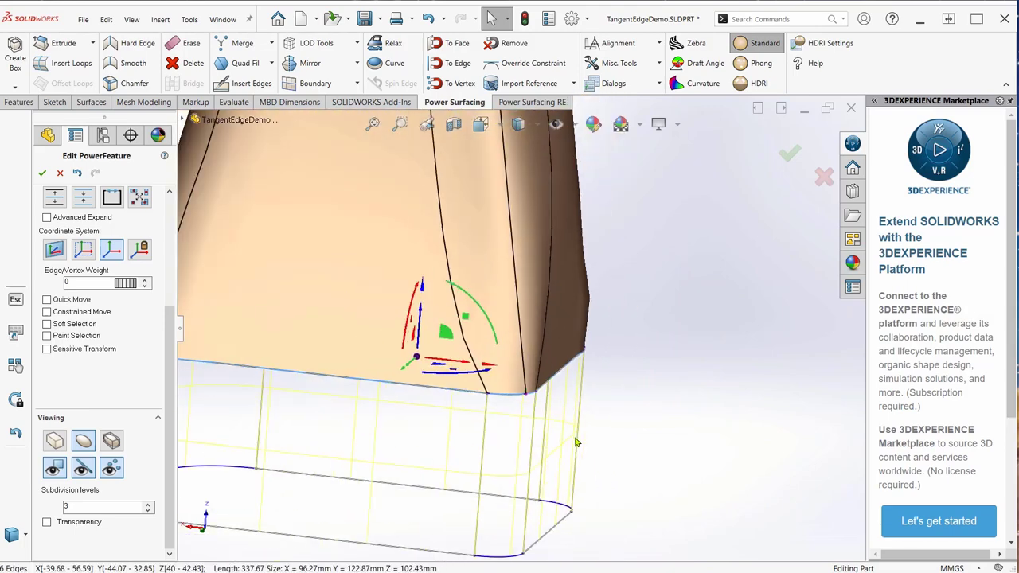
click(577, 442)
click(488, 395)
click(489, 393)
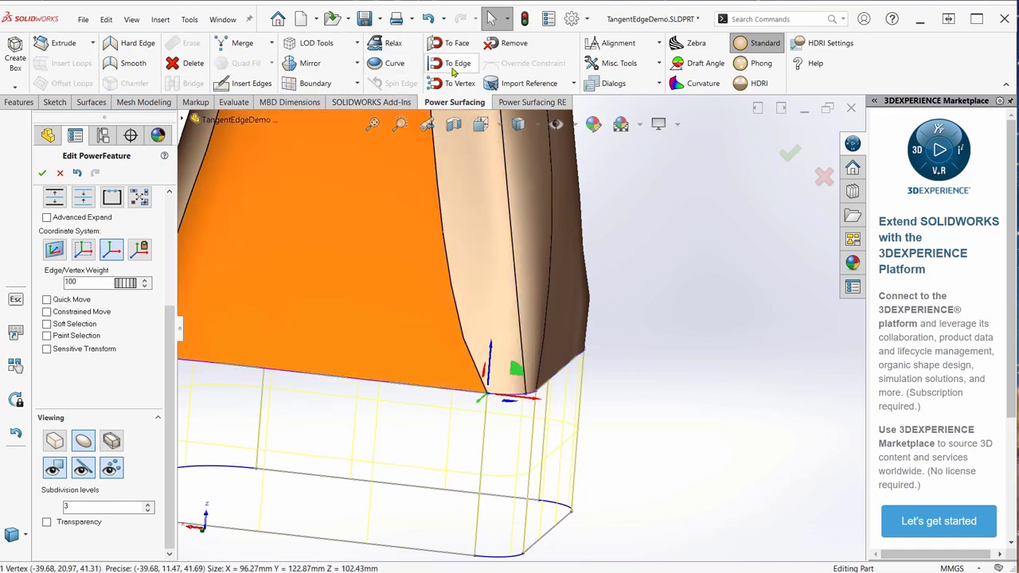
click(510, 48)
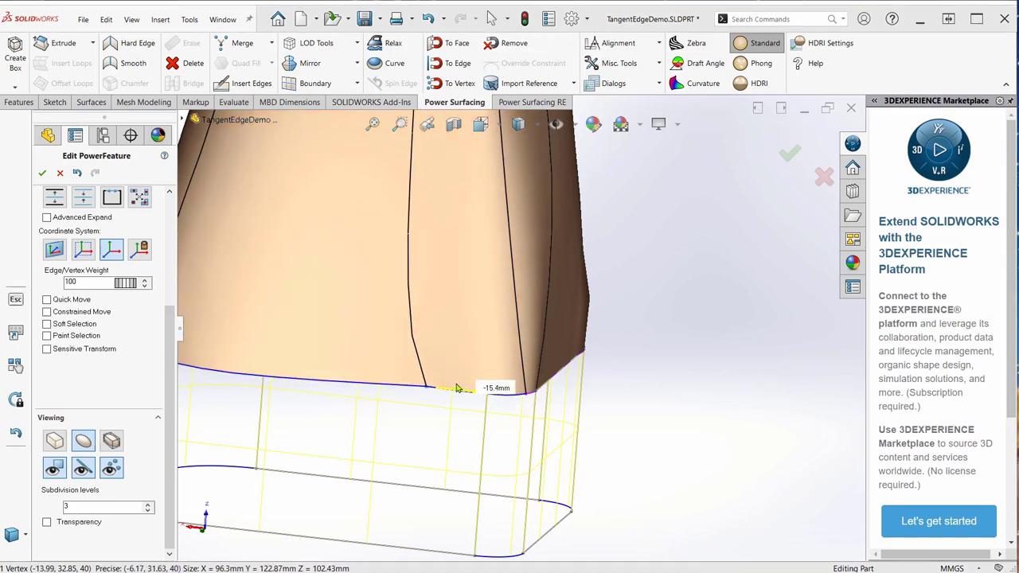
click(470, 371)
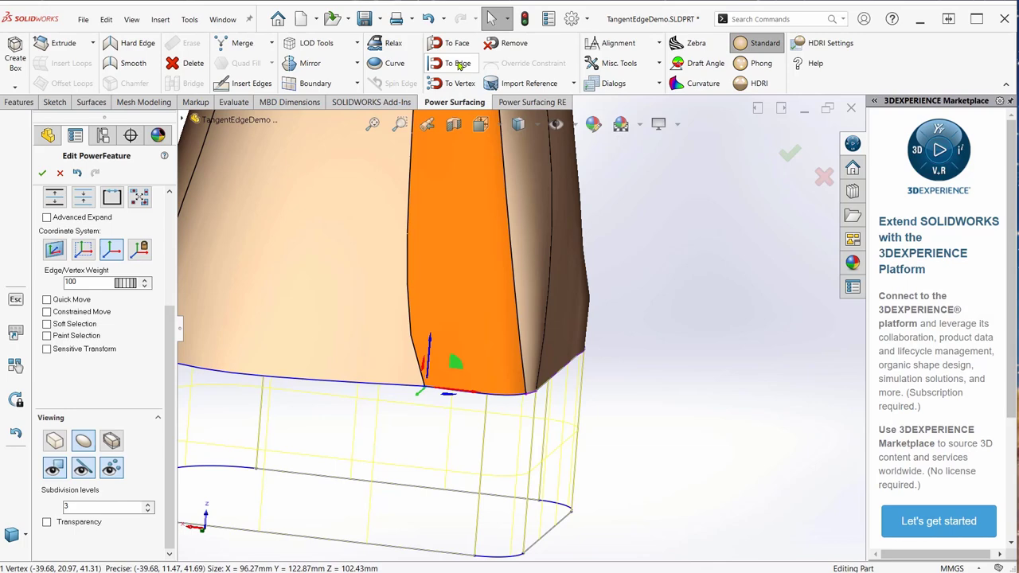
click(459, 66)
- Reselect the whole lower edge loop and snap it to the reference edges with the repositioned vertex
middle_drag(495, 383, 448, 382)
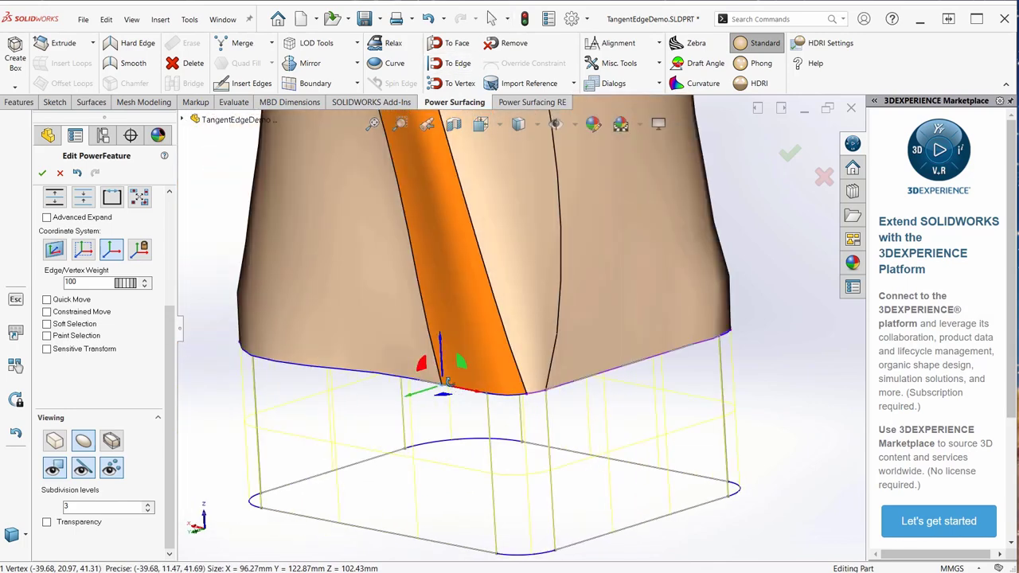
scroll(449, 382, down, 5)
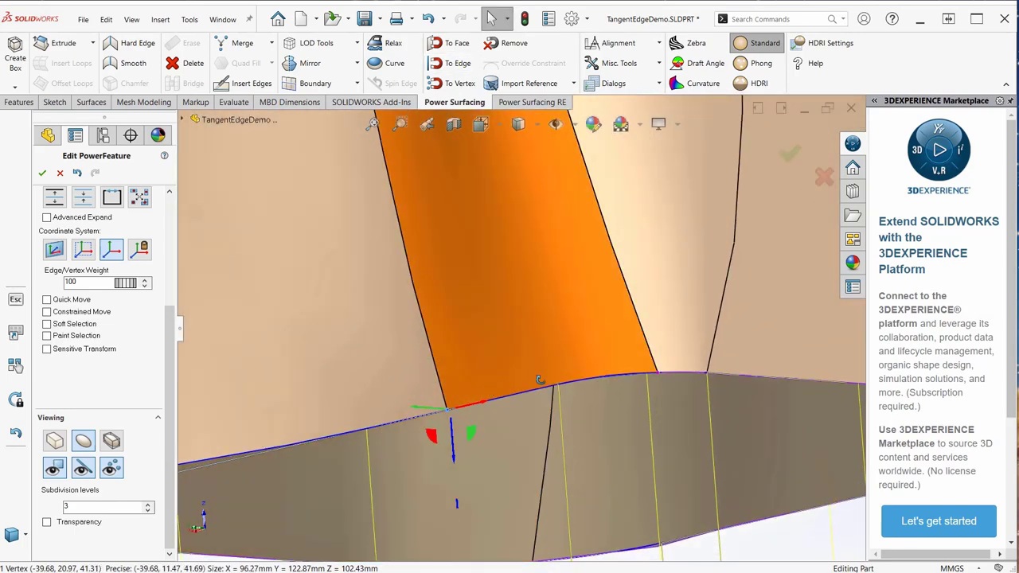
mouse_move(541, 379)
middle_down()
mouse_move(562, 377)
mouse_move(520, 380)
mouse_move(525, 393)
middle_up()
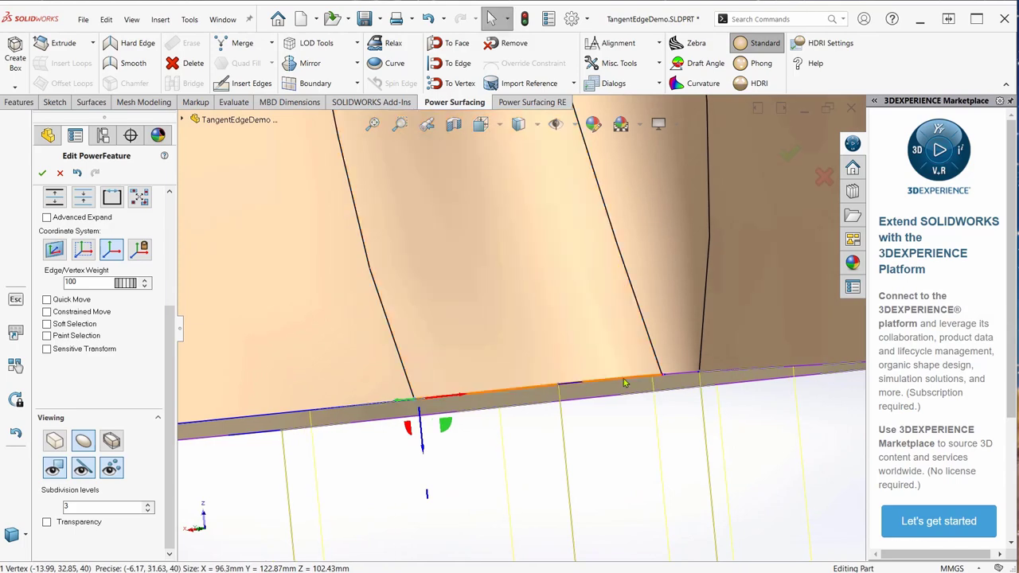
click(534, 239)
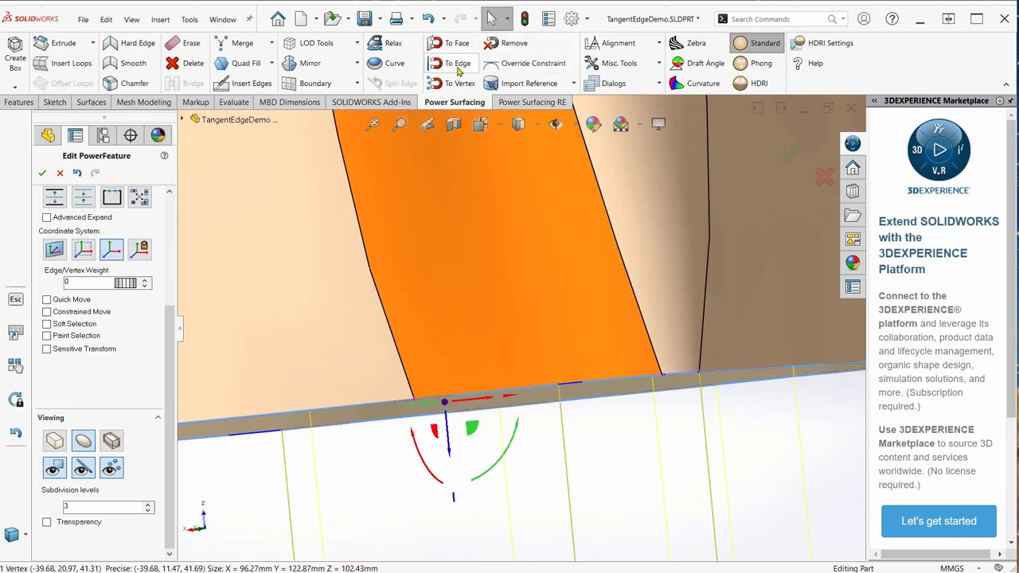
- Examine how the tube's lower edge loop follows the rounded corner and straight sides of the lower reference body
middle_drag(556, 368, 579, 422)
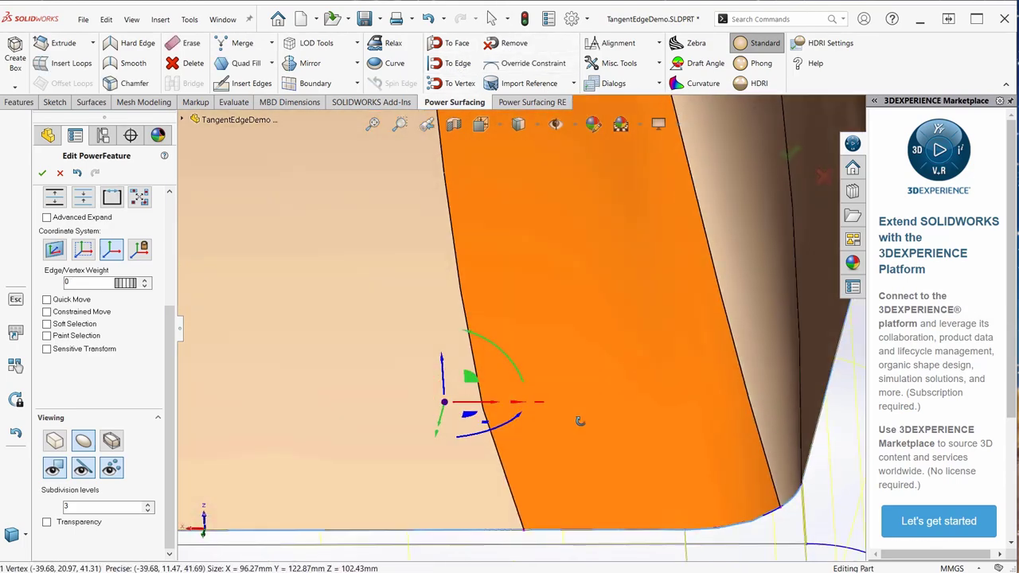
scroll(626, 544, down, 4)
scroll(462, 469, up, 10)
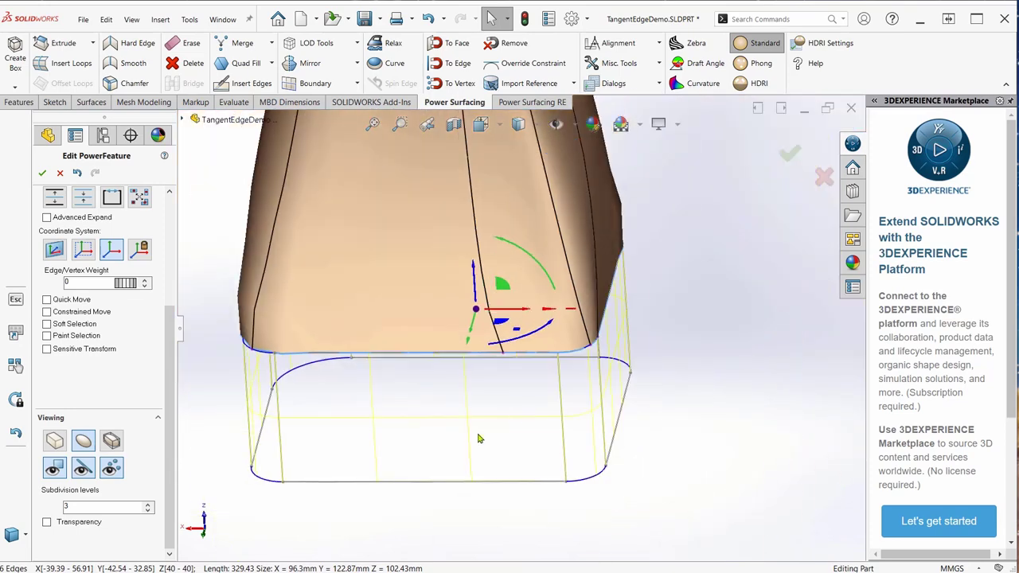
middle_drag(478, 439, 460, 276)
scroll(488, 335, down, 4)
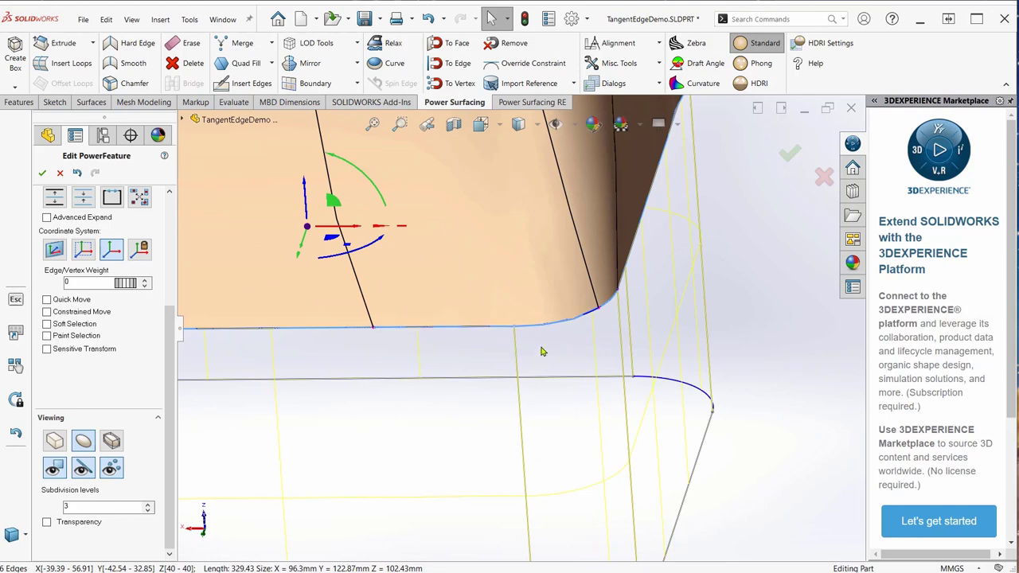
scroll(540, 351, up, 6)
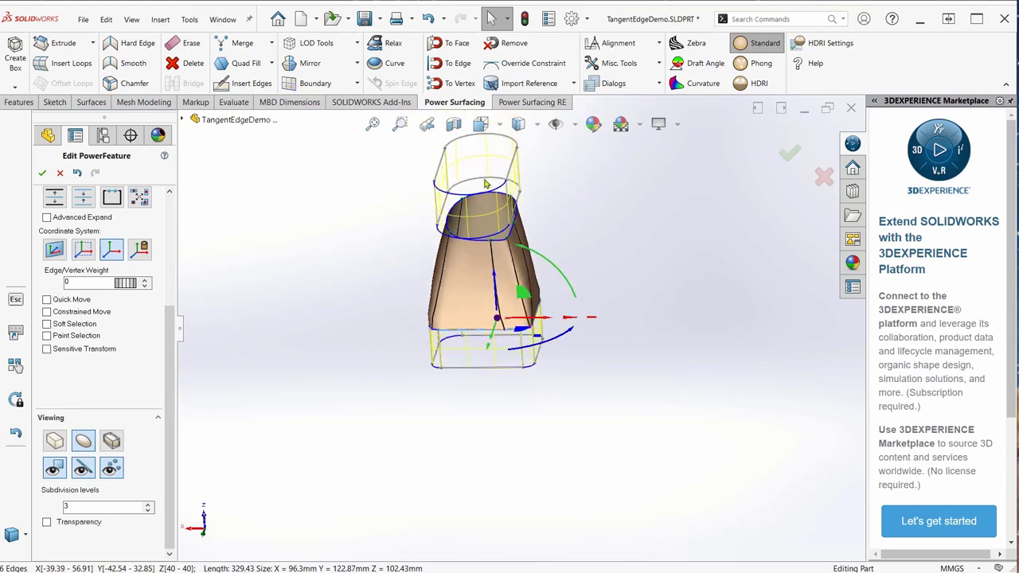
- Undo the edge-loop snaps and vertex edits back to the original unconstrained tube and clear the selection
scroll(501, 302, down, 4)
scroll(524, 389, up, 3)
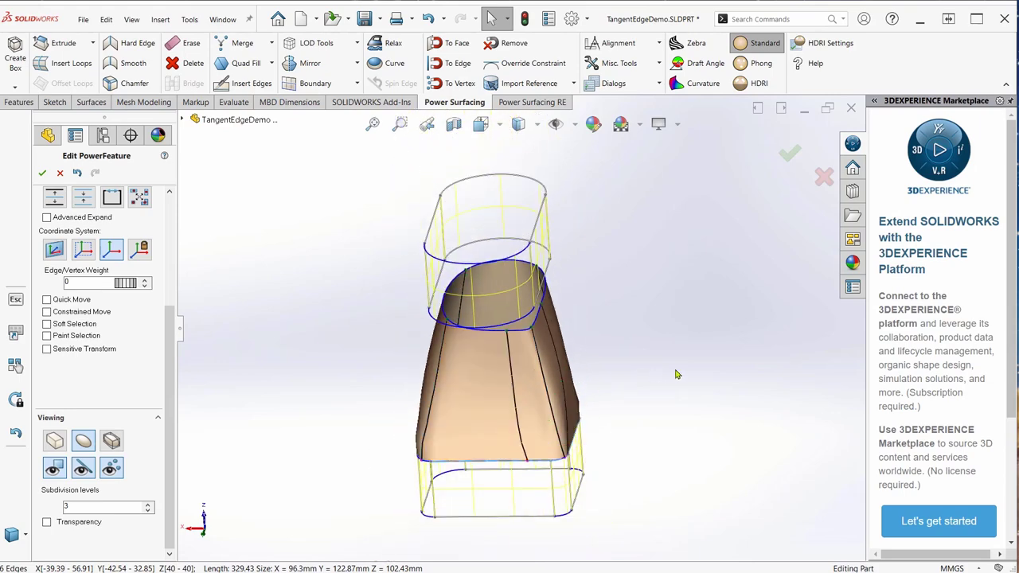
key(ctrl+z)
key(ctrl+z)
key(ctrl+z)
key(ctrl+z)
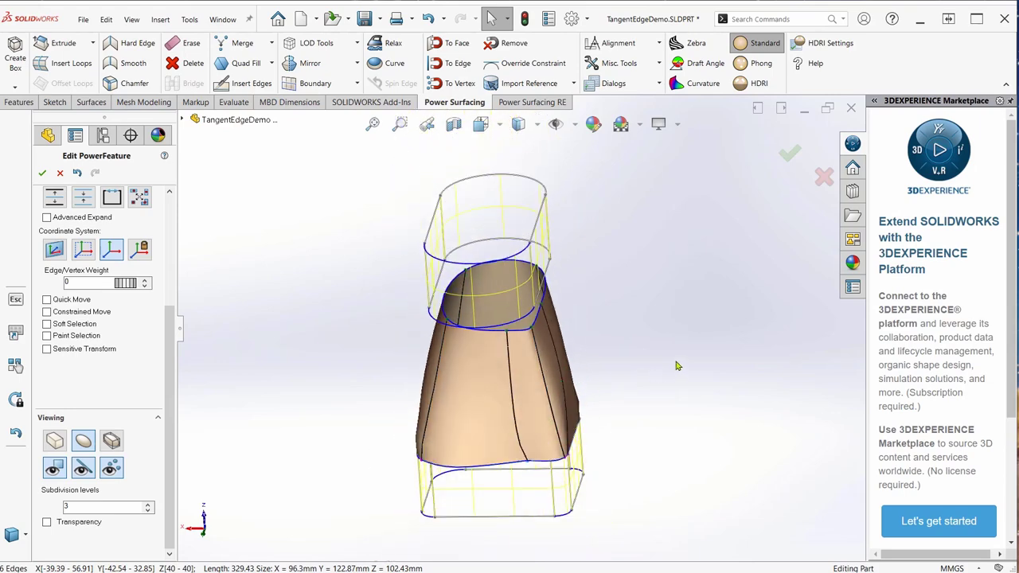
key(ctrl+z)
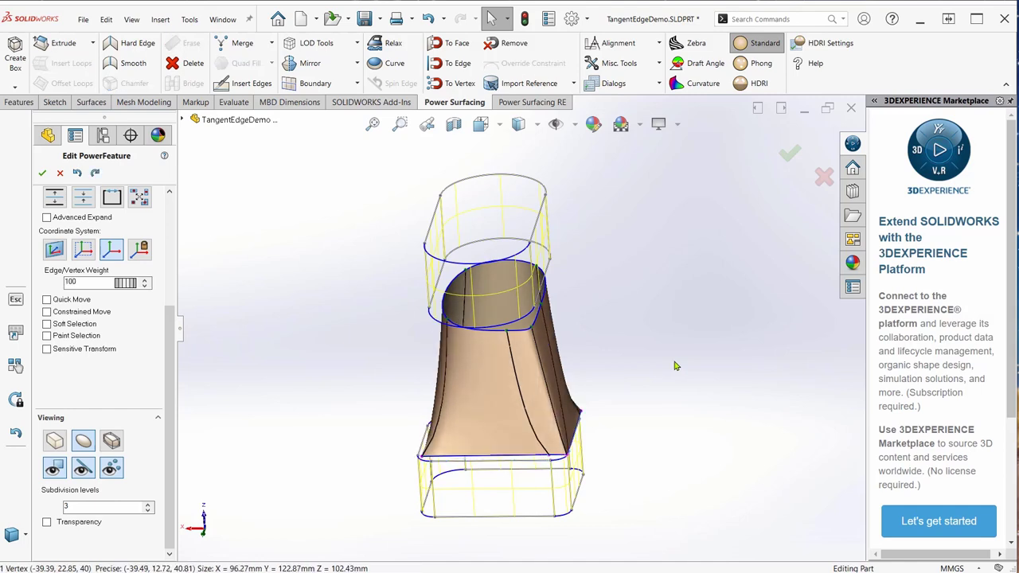
key(ctrl+y)
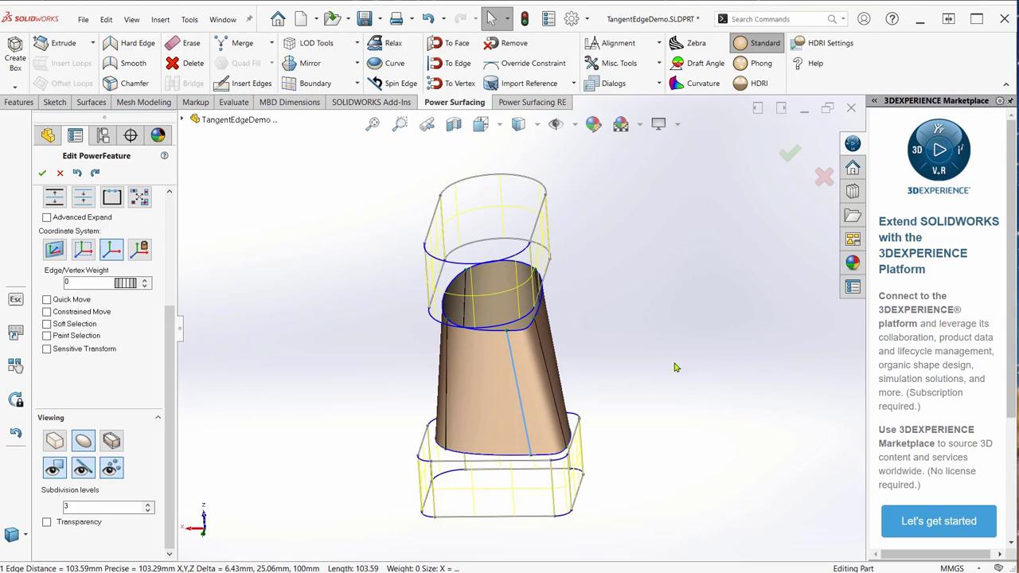
click(672, 369)
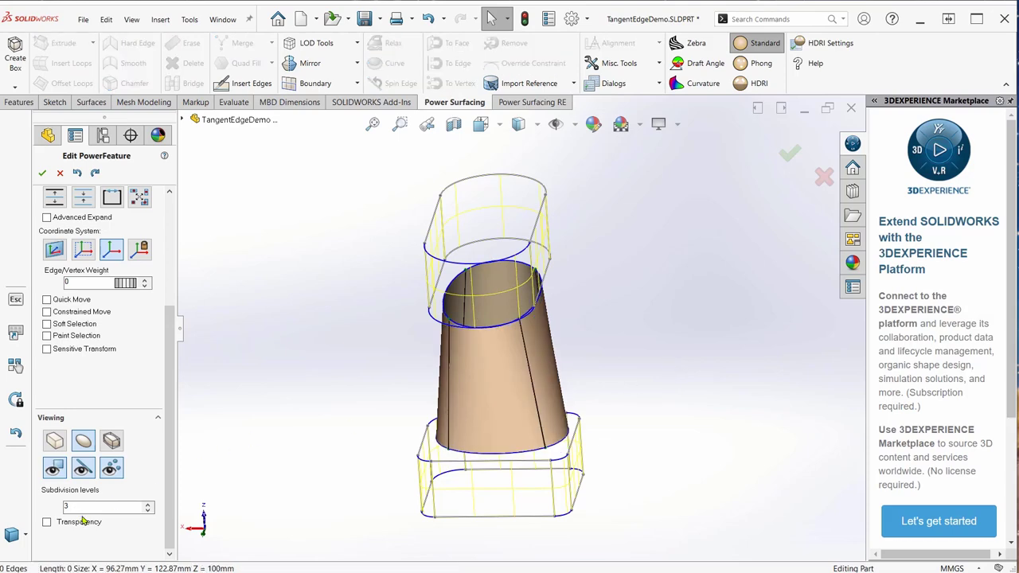
- Show the control cage, snap the tube's upper and lower corner vertices to the closest reference edges, and return to the smooth display
click(54, 441)
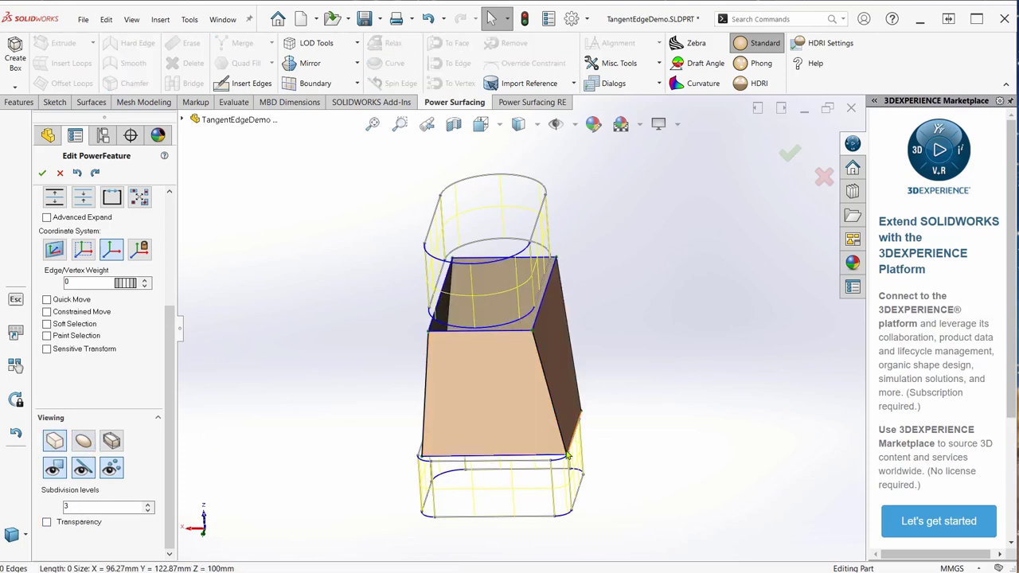
scroll(558, 436, down, 5)
click(553, 430)
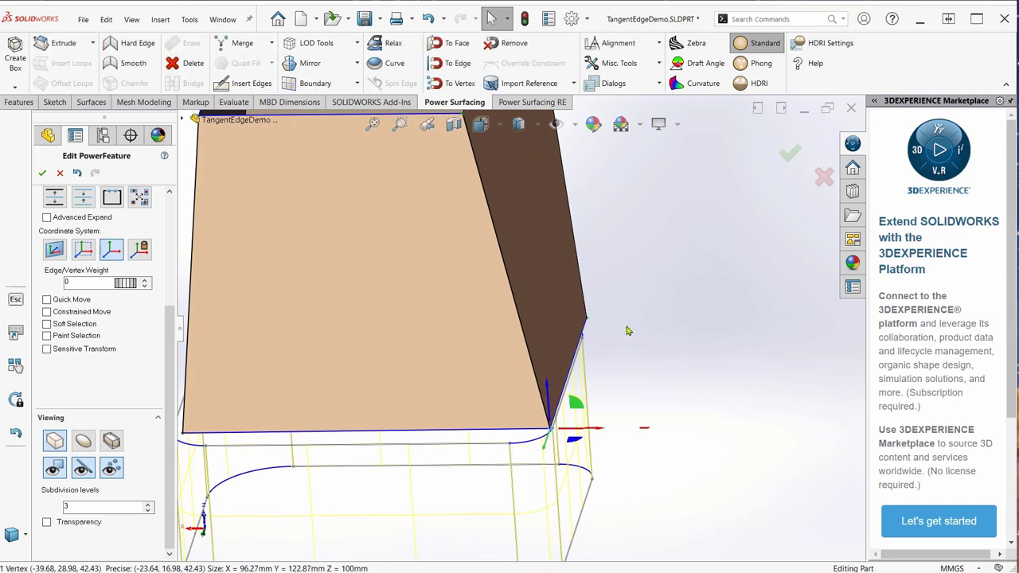
ctrl+click(589, 321)
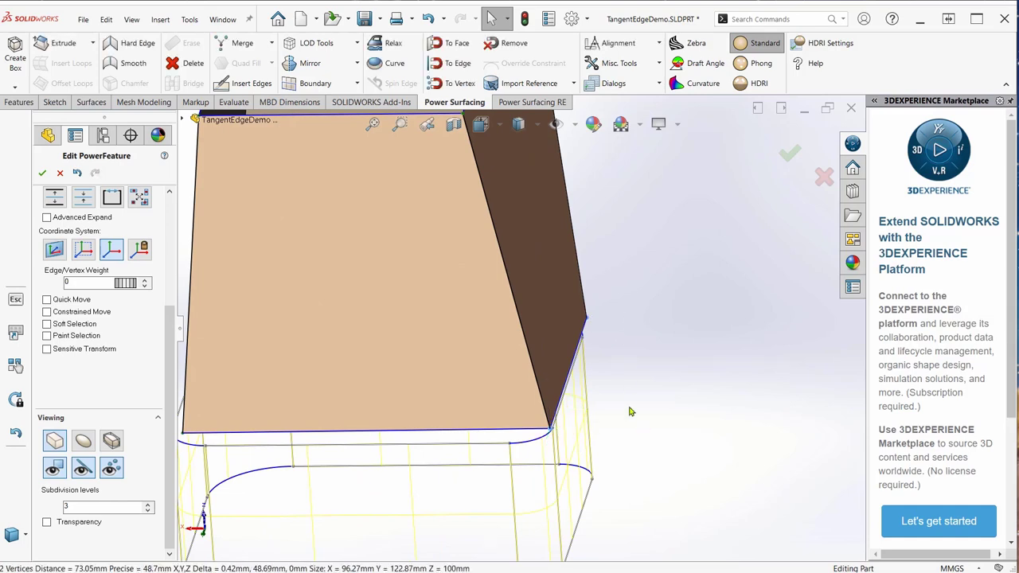
scroll(649, 415, up, 2)
scroll(648, 414, up, 2)
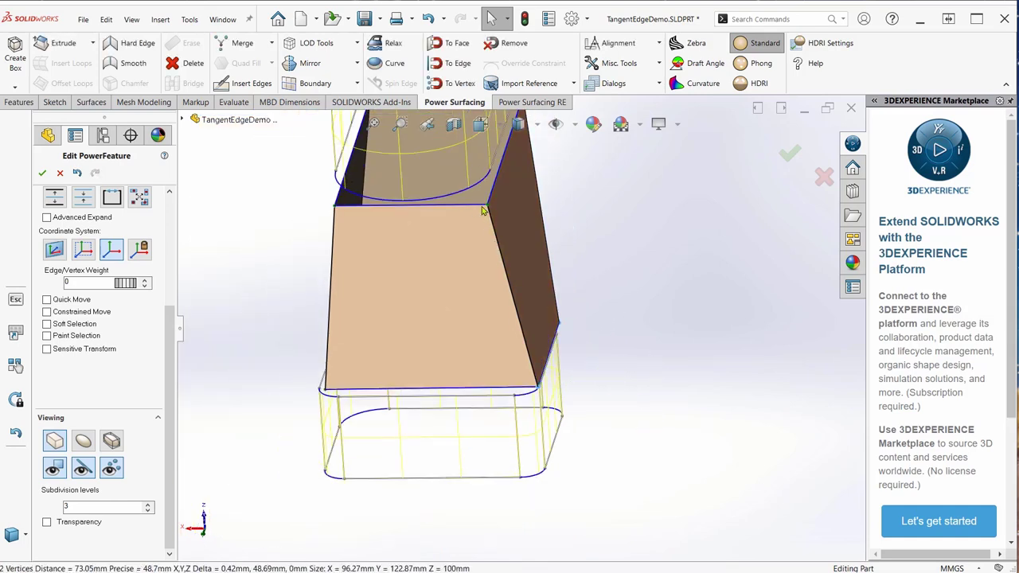
ctrl+click(488, 206)
ctrl+click(335, 210)
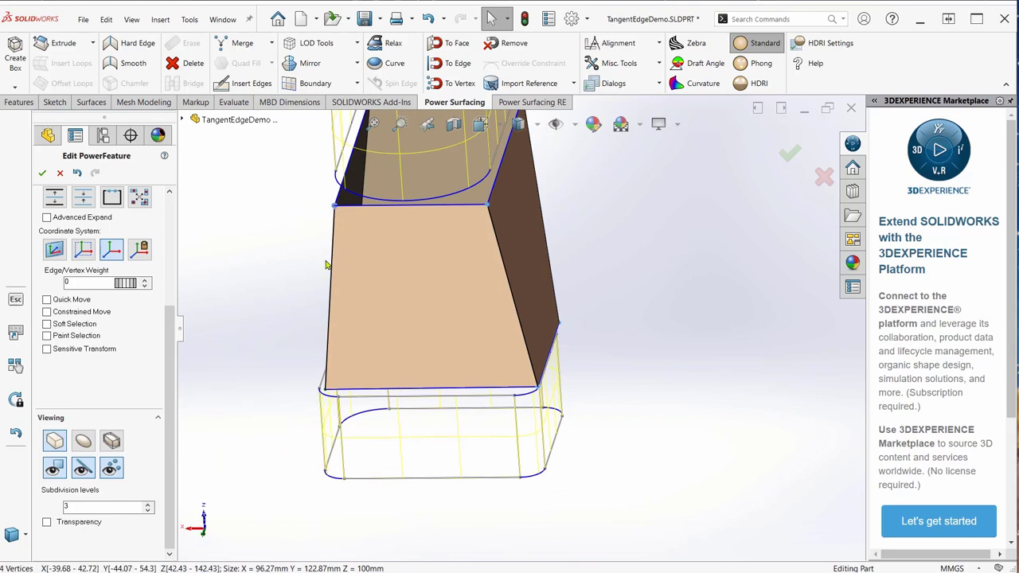
middle_drag(326, 390, 420, 306)
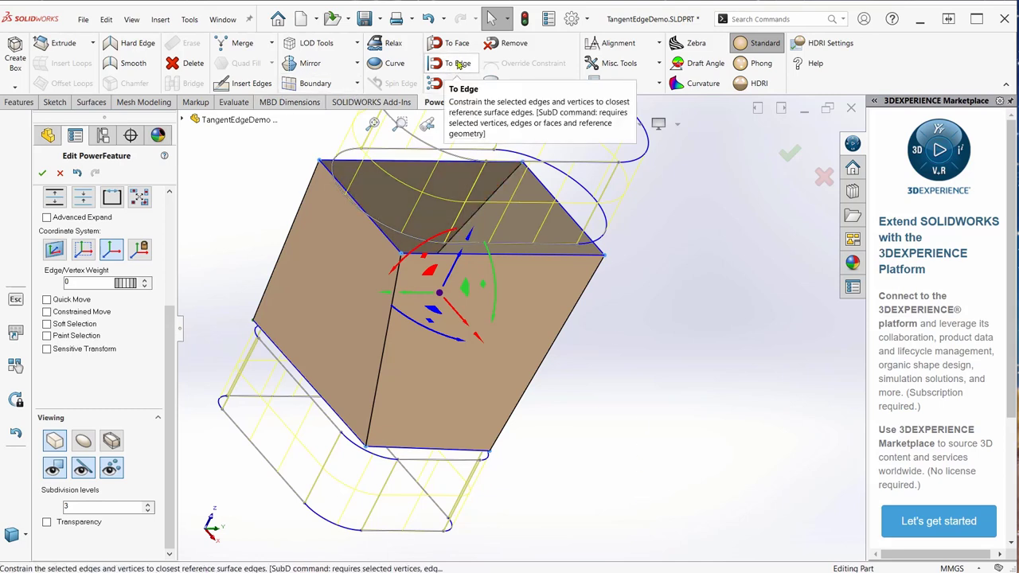
middle_drag(434, 338, 487, 351)
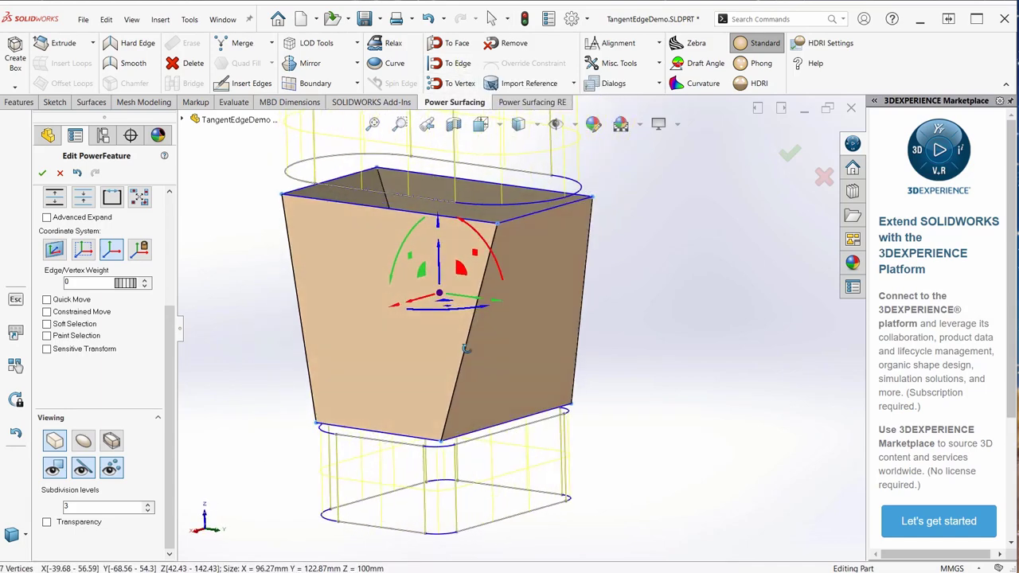
click(84, 442)
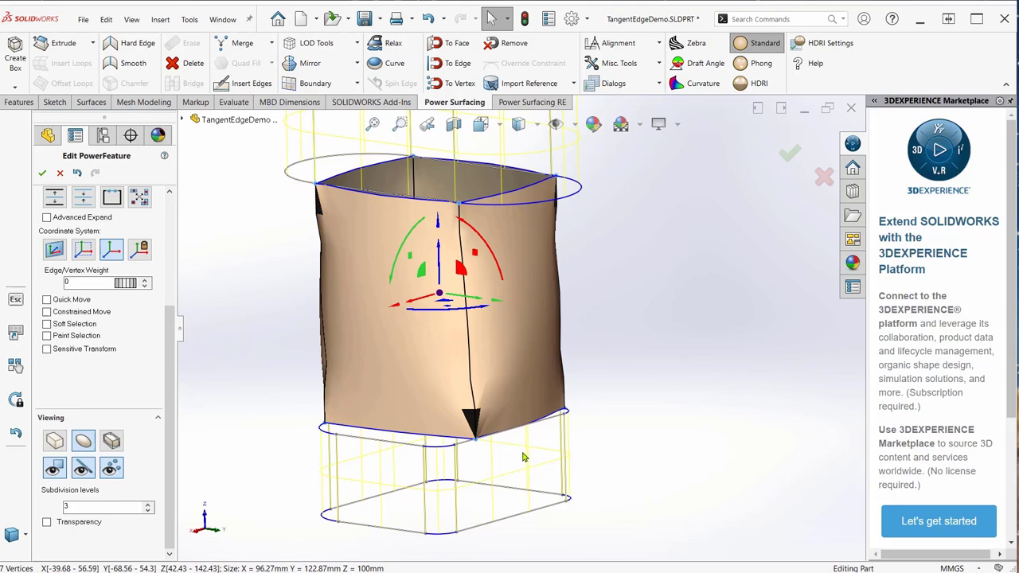
- Select the tube's complete lower and upper edge loops and constrain both to the edges of the reference bodies
scroll(510, 372, up, 1)
scroll(526, 366, up, 3)
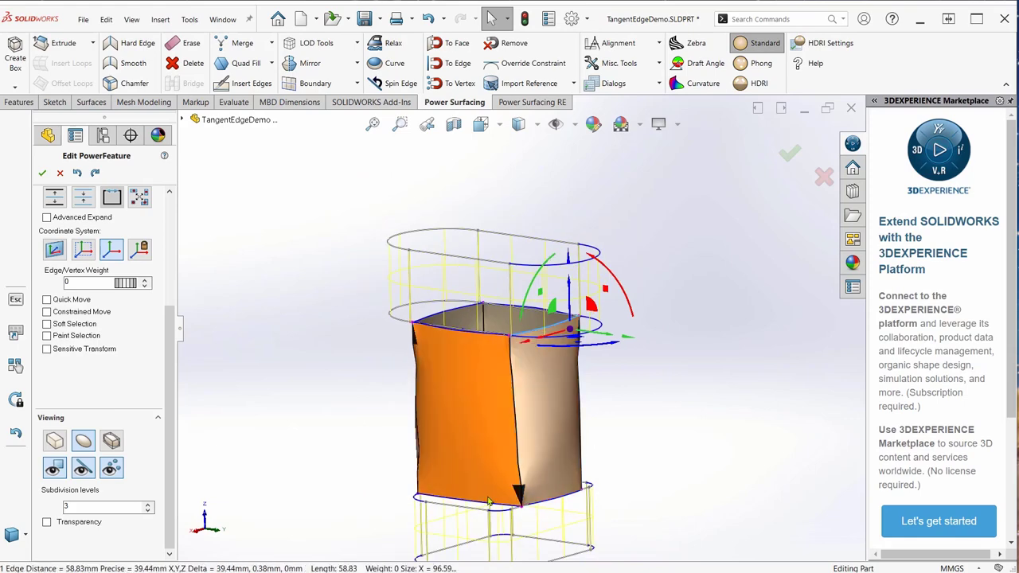
scroll(481, 509, down, 4)
click(559, 462)
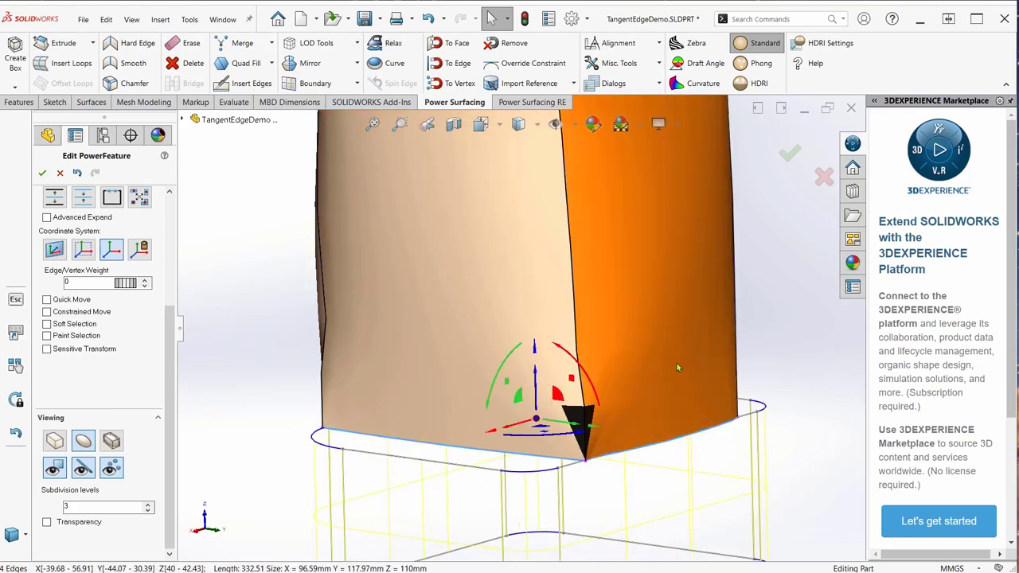
scroll(509, 318, down, 3)
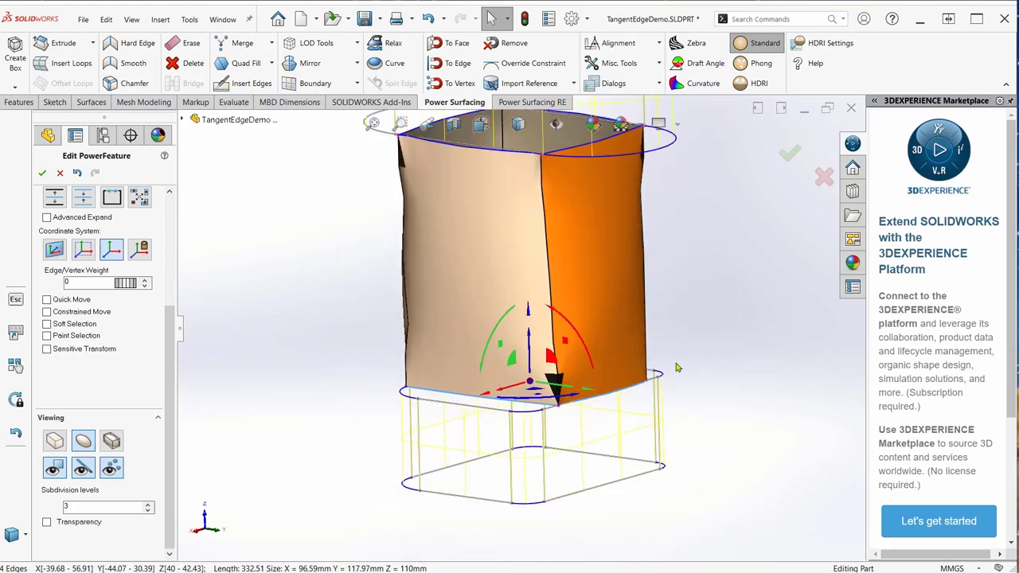
ctrl+click(561, 153)
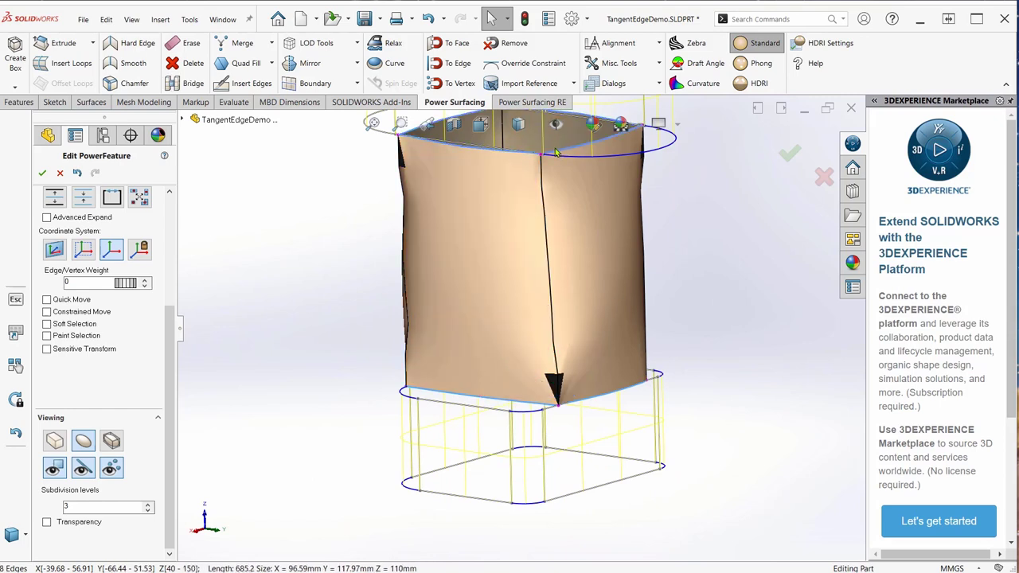
click(542, 153)
click(444, 67)
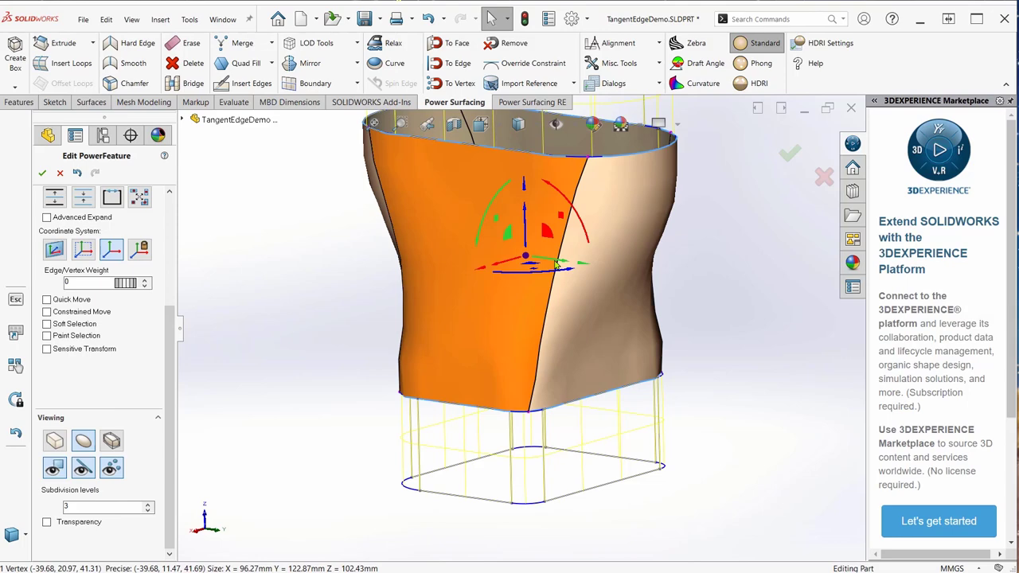
- Set the subdivision levels of the transition to 5
middle_drag(605, 377, 208, 366)
scroll(520, 323, down, 3)
scroll(520, 327, up, 5)
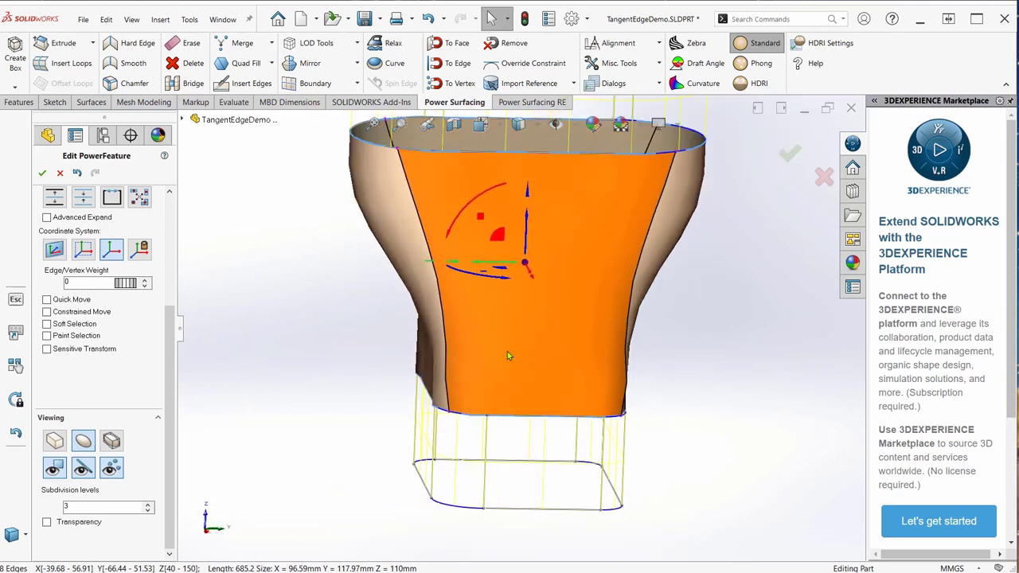
click(148, 504)
click(148, 504)
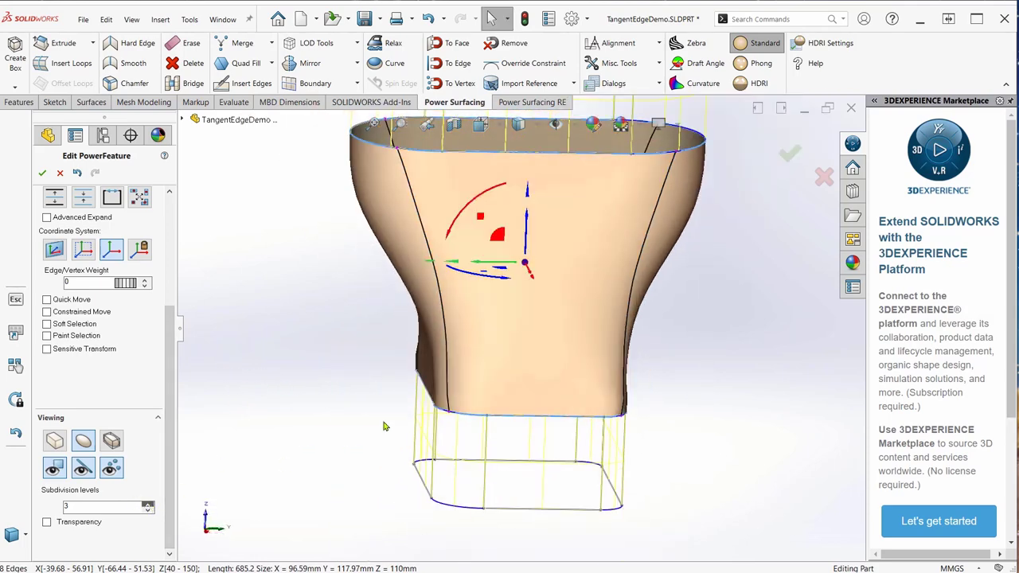
- Examine the refined transition's shape and its fit along both reference bodies, and accept the PowerFeature edit
middle_drag(502, 357, 539, 403)
scroll(540, 403, down, 5)
scroll(539, 402, up, 5)
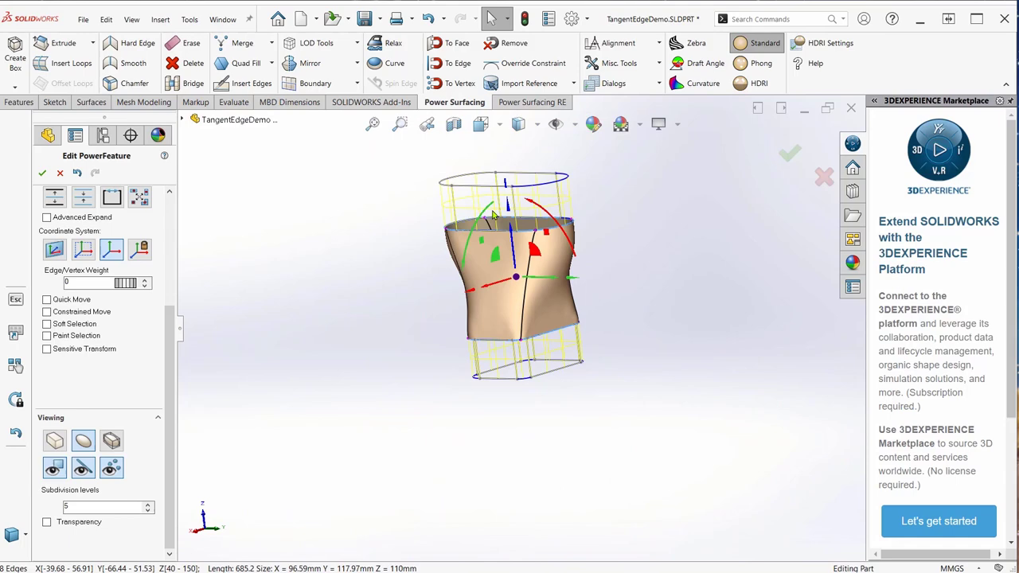
middle_drag(527, 187, 505, 195)
scroll(505, 145, down, 4)
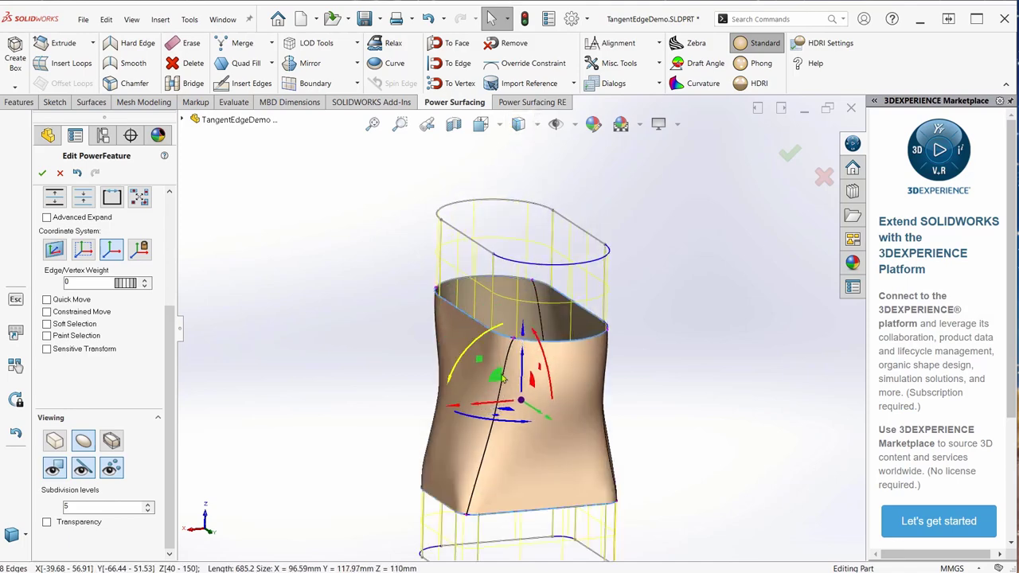
scroll(533, 355, up, 2)
scroll(520, 454, down, 2)
scroll(520, 425, down, 1)
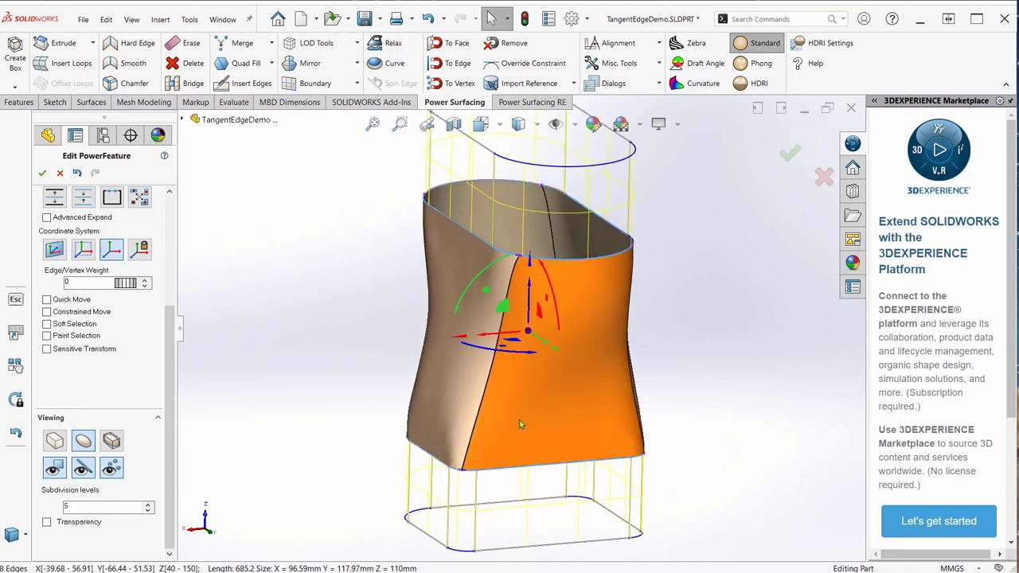
click(791, 156)
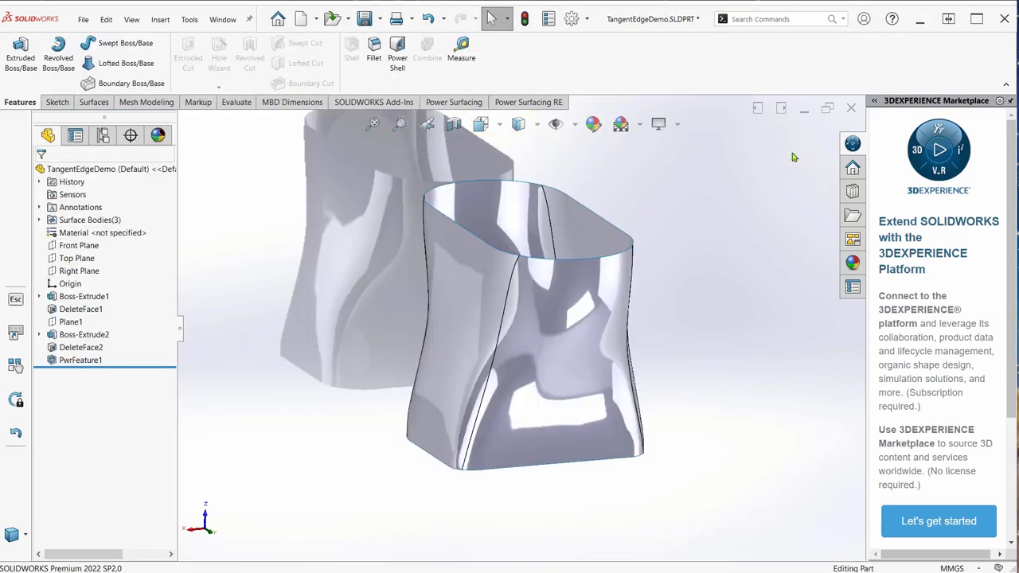
- Show the hidden DeleteFace2 and DeleteFace1 surface bodies above and below the transition
click(75, 348)
right_click(74, 348)
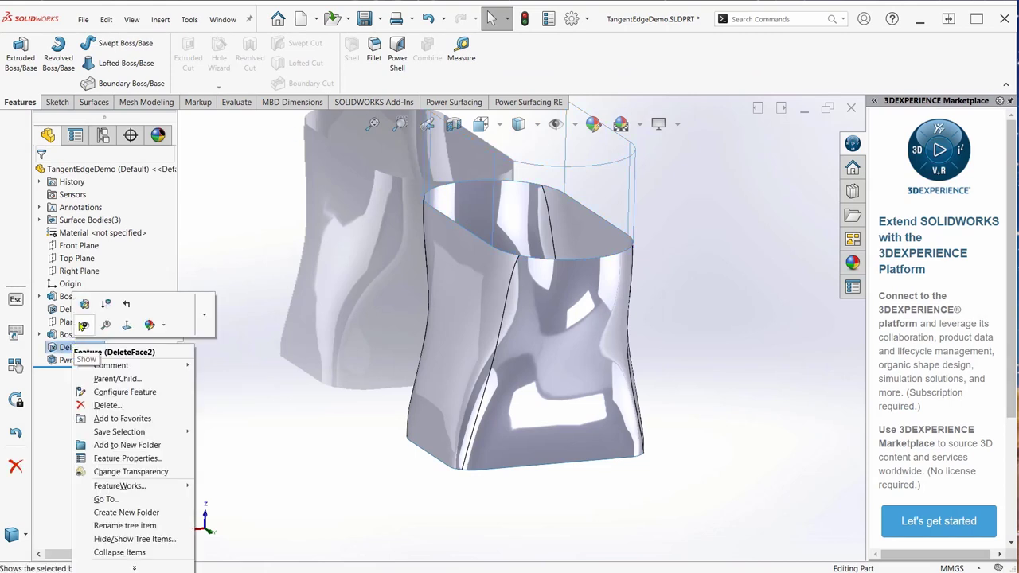
click(83, 325)
right_click(74, 313)
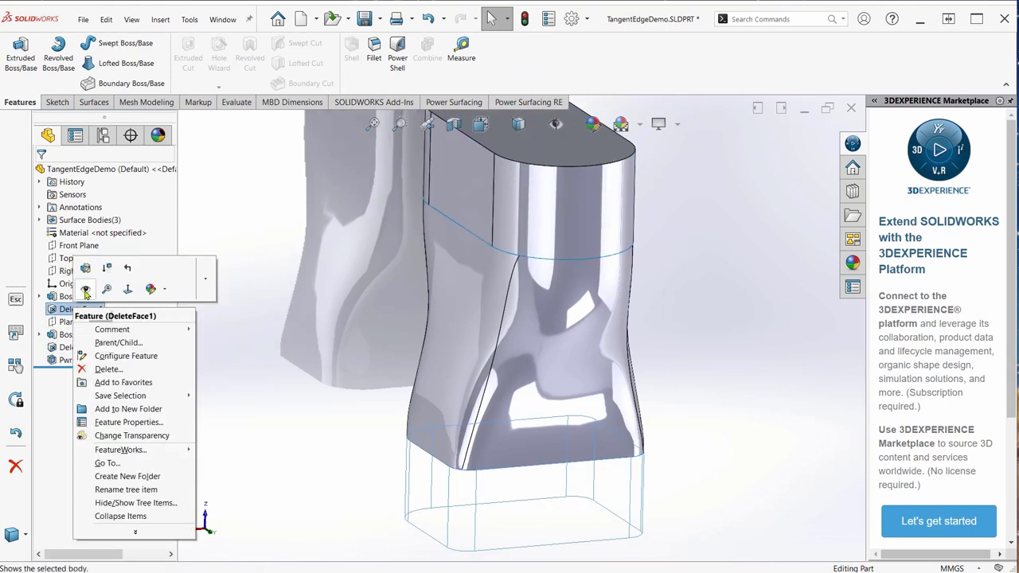
click(85, 288)
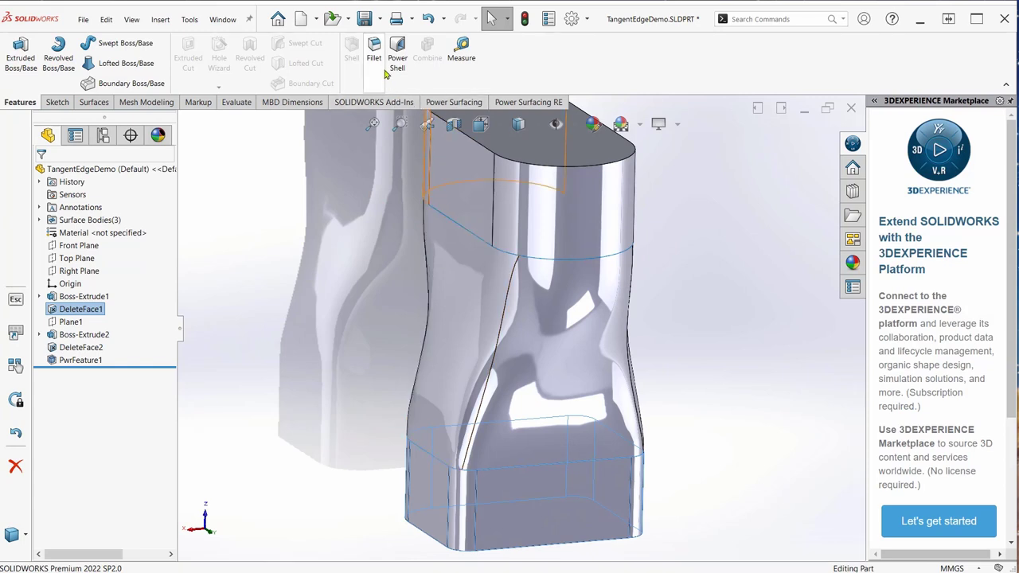
- Knit the DeleteFace1, DeleteFace2 and PwrFeature1 surfaces into a solid body
click(93, 103)
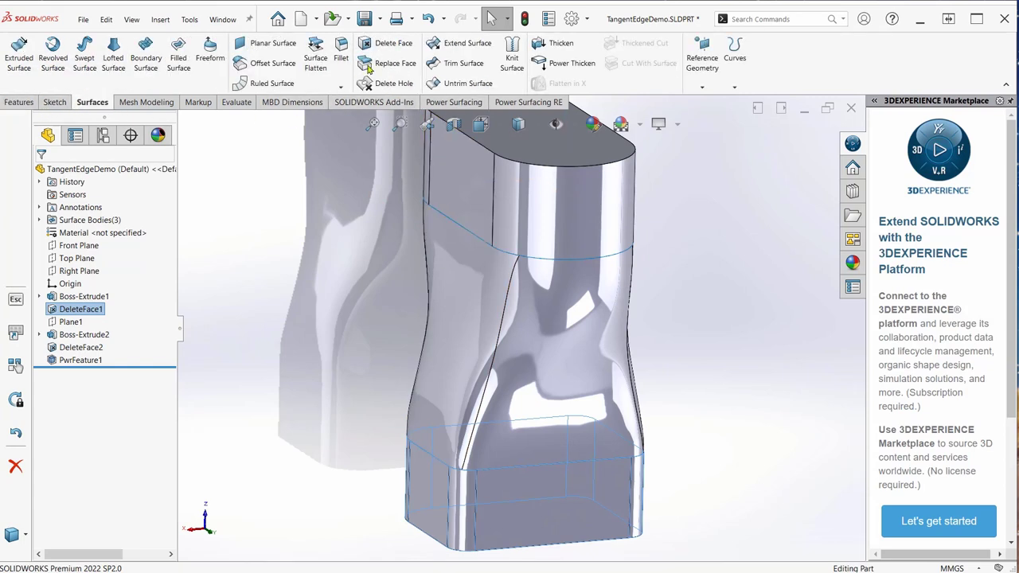
click(541, 205)
click(486, 330)
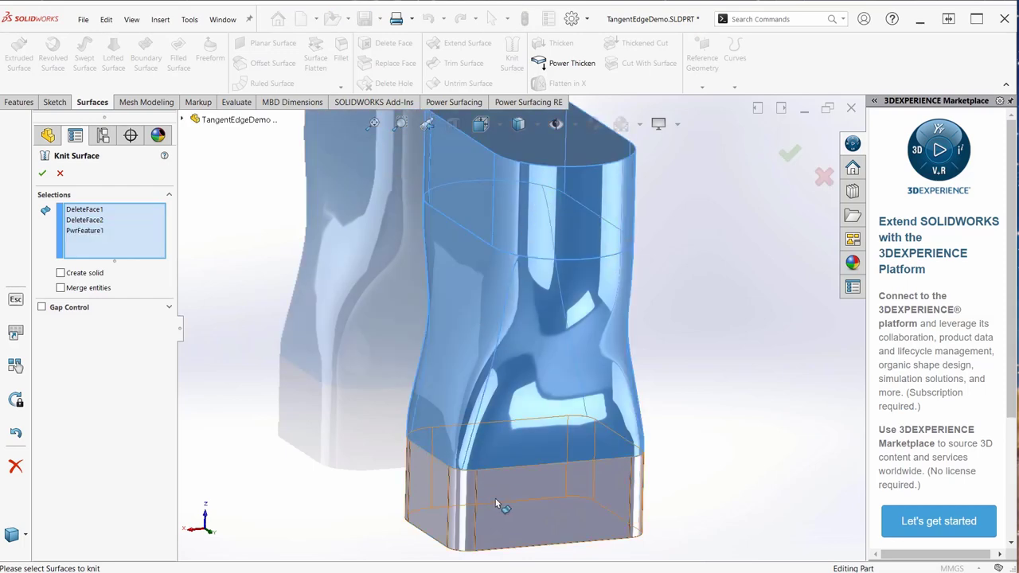
click(44, 175)
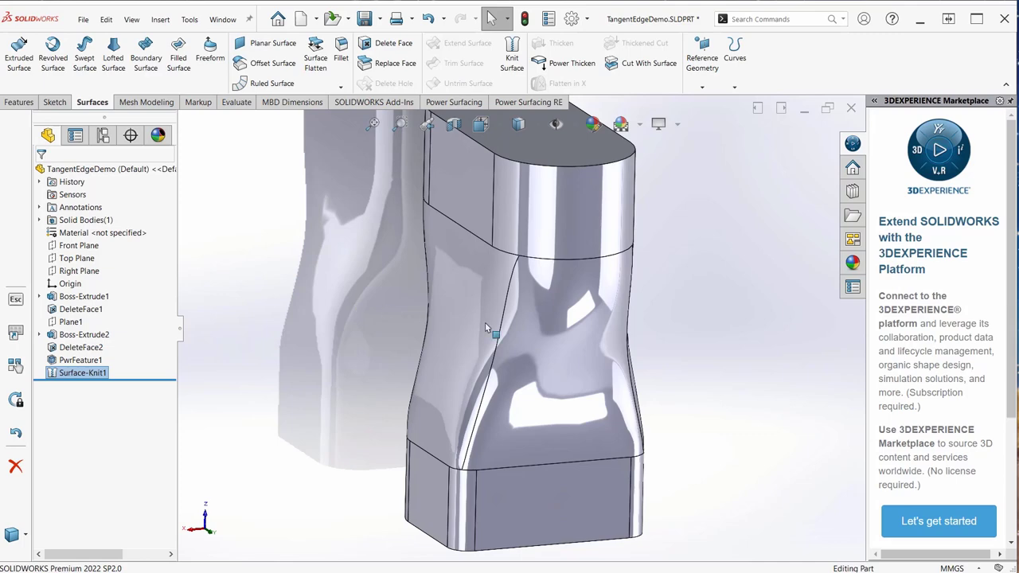
- Reopen PwrFeature1 for editing to refine the transition between the upper and lower bodies
middle_drag(577, 387, 513, 414)
click(96, 362)
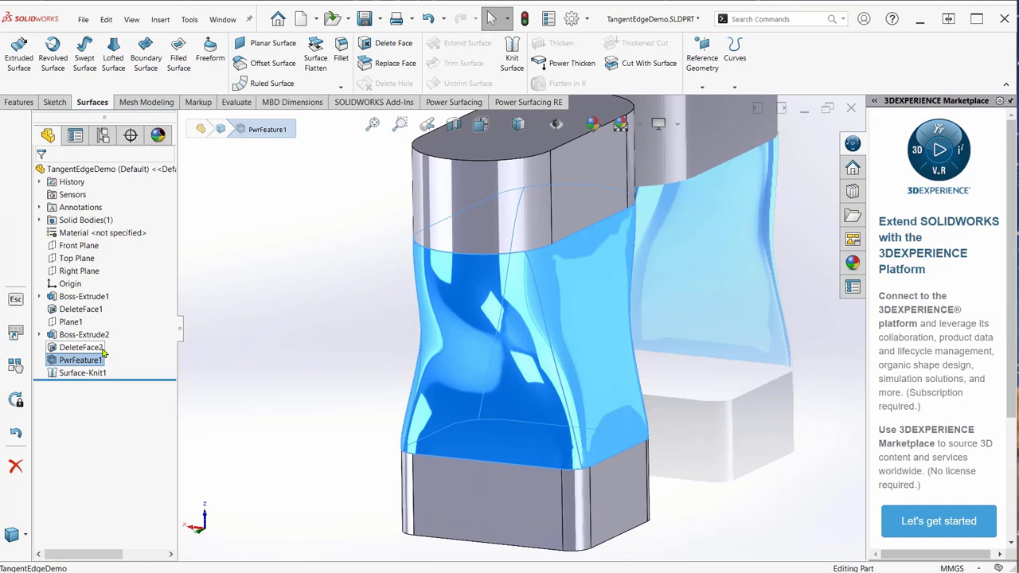
right_click(79, 365)
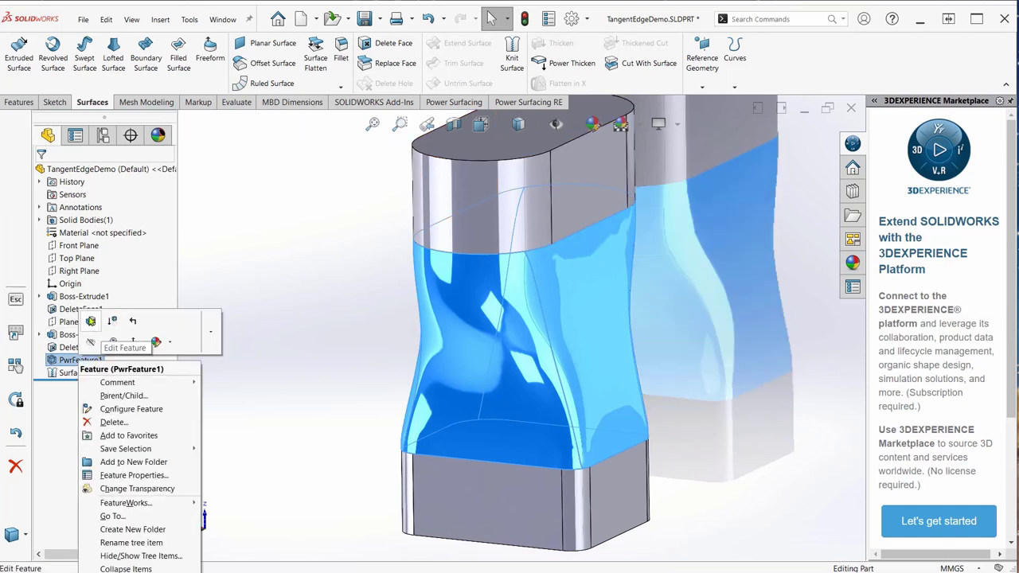
click(91, 321)
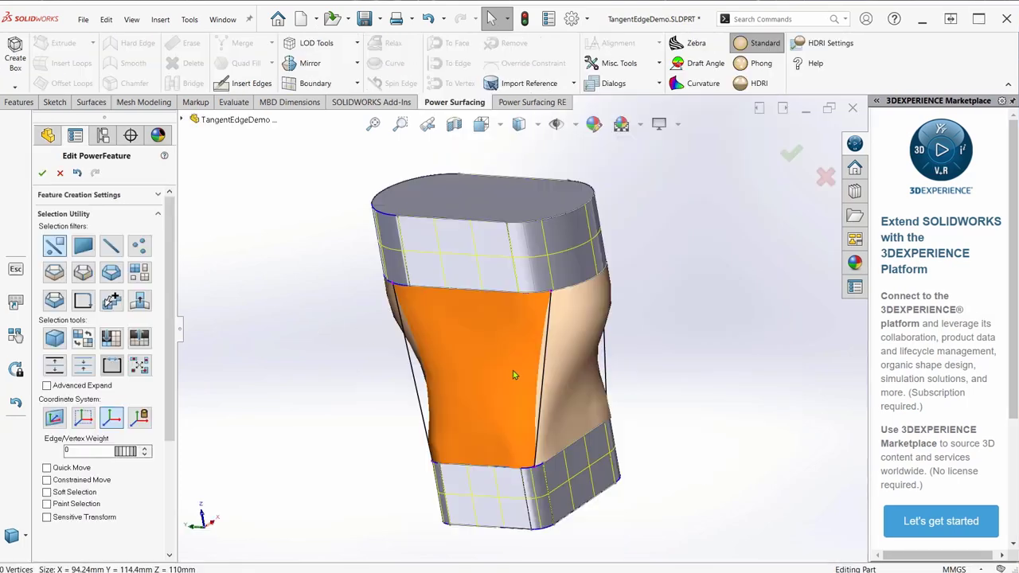
middle_drag(572, 315, 625, 349)
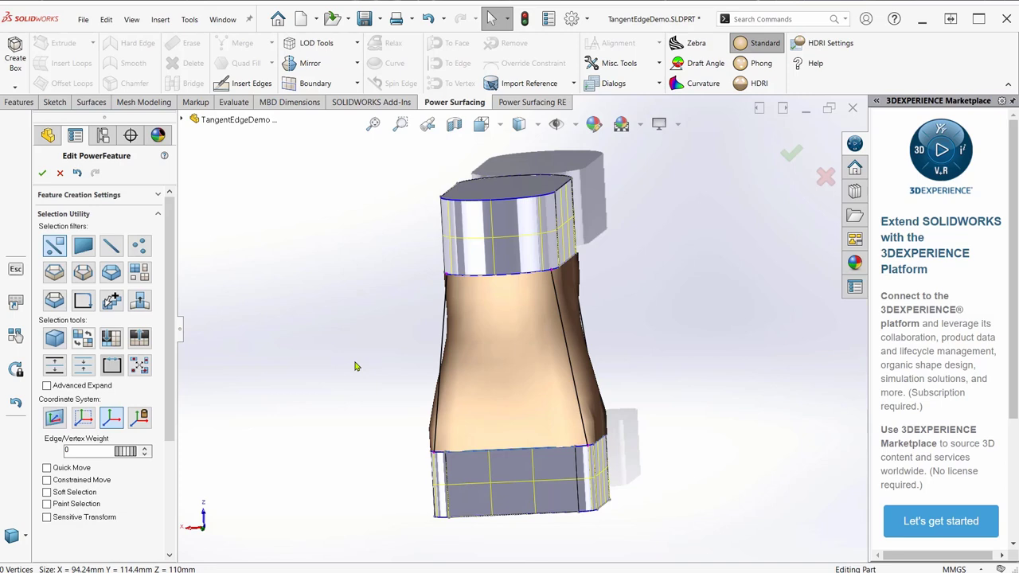
- Insert one vertical loop midway across the transition's positive-Y end face, between its upper and lower edges
click(511, 450)
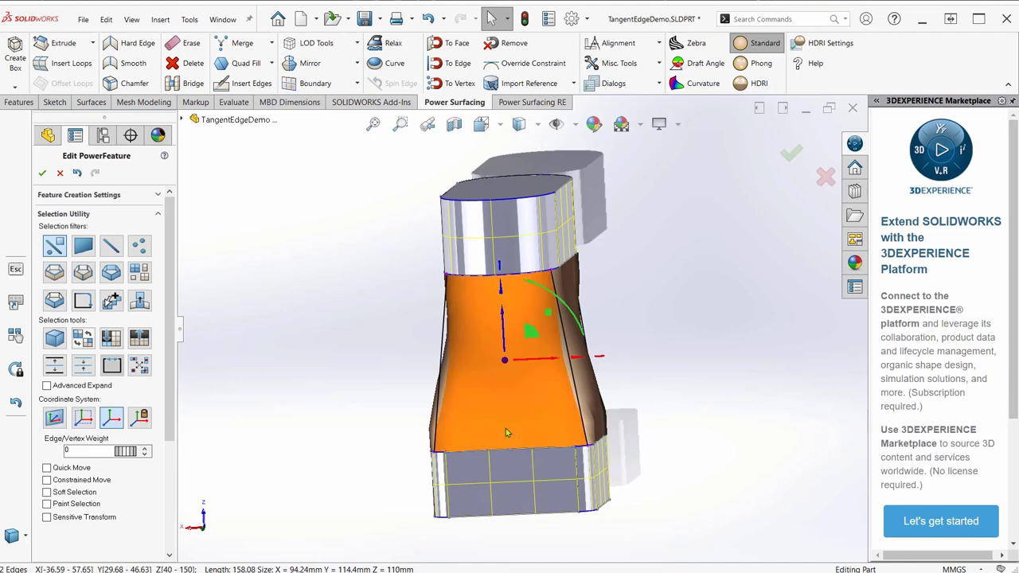
mouse_move(508, 424)
middle_down()
mouse_move(530, 422)
mouse_move(477, 422)
mouse_move(491, 421)
middle_up()
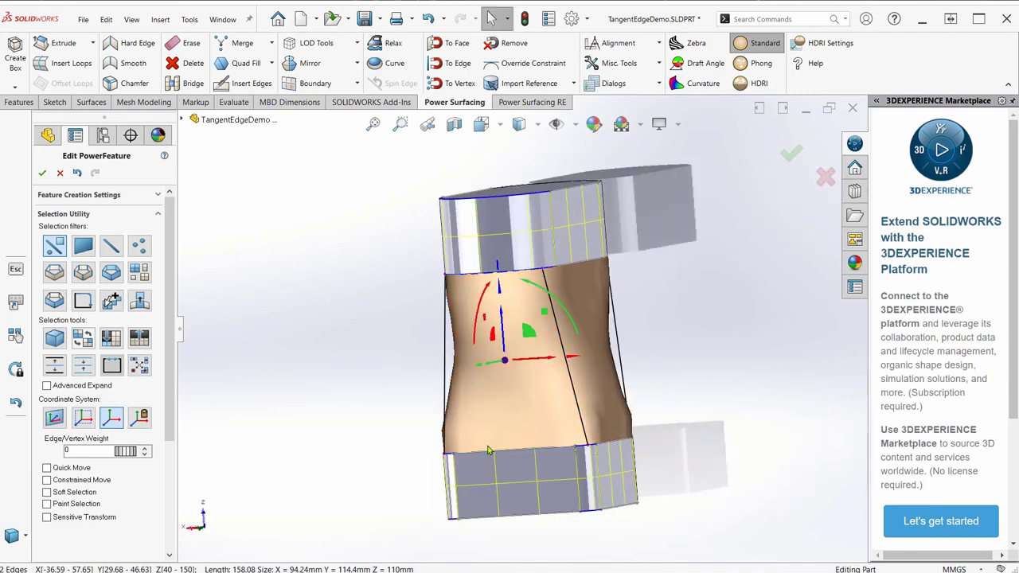
right_click(493, 433)
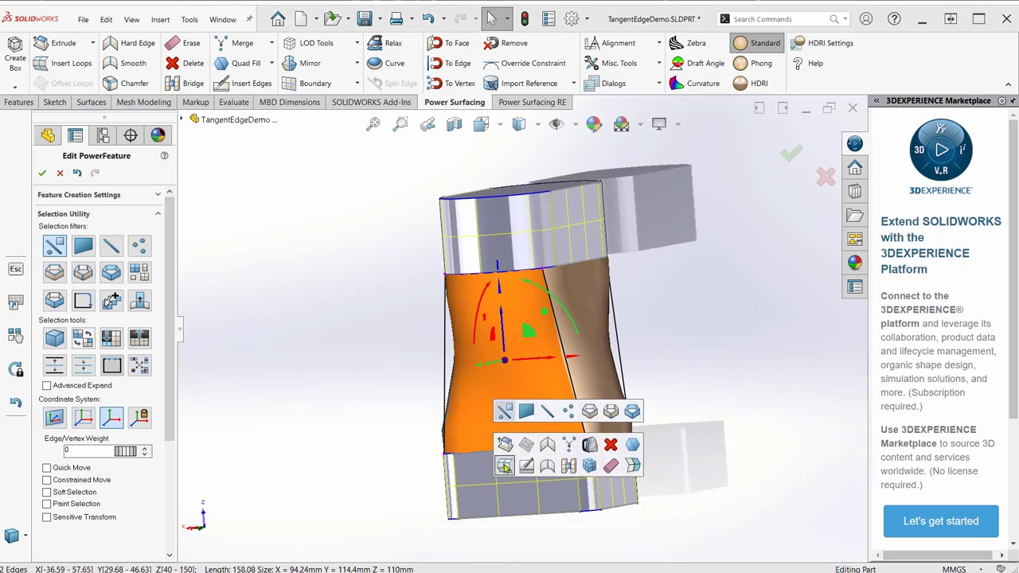
click(505, 468)
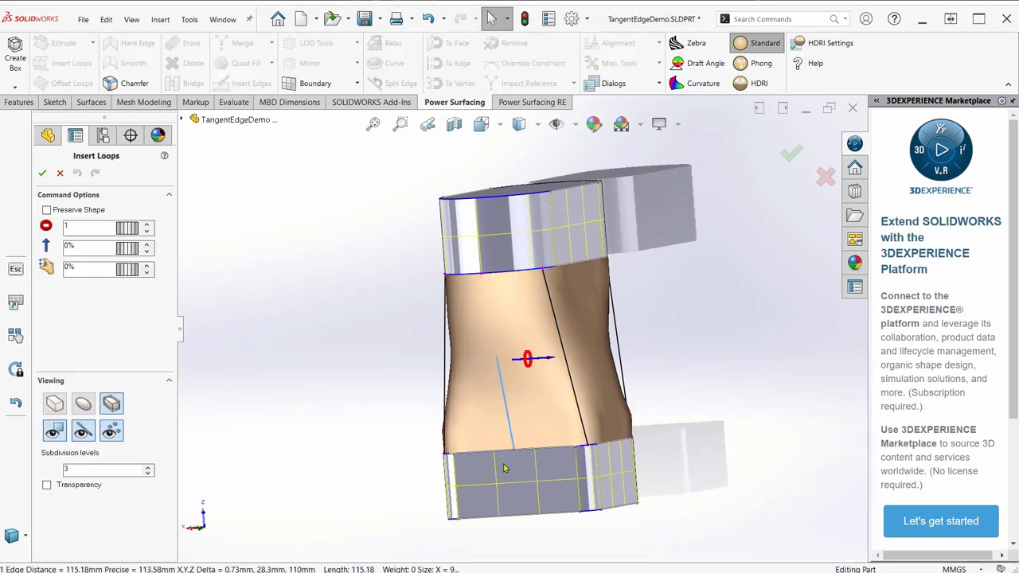
click(41, 174)
click(567, 366)
middle_drag(586, 369, 392, 397)
click(544, 296)
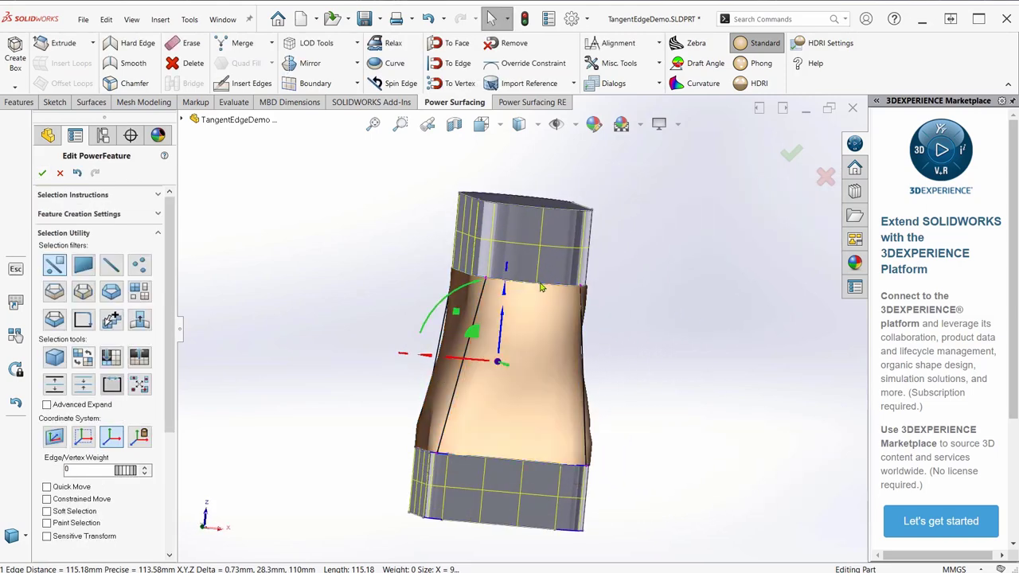
click(540, 293)
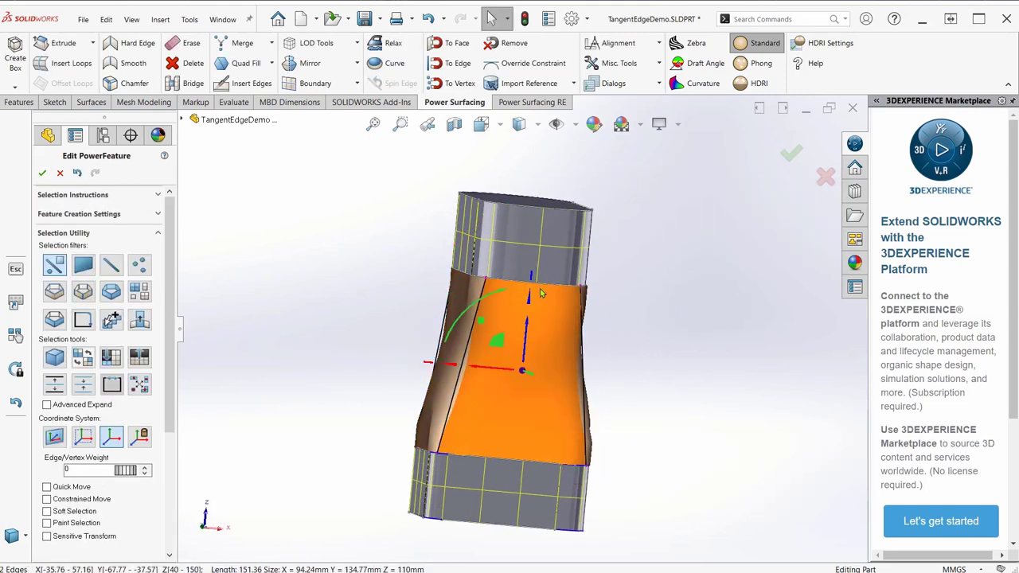
right_click(553, 390)
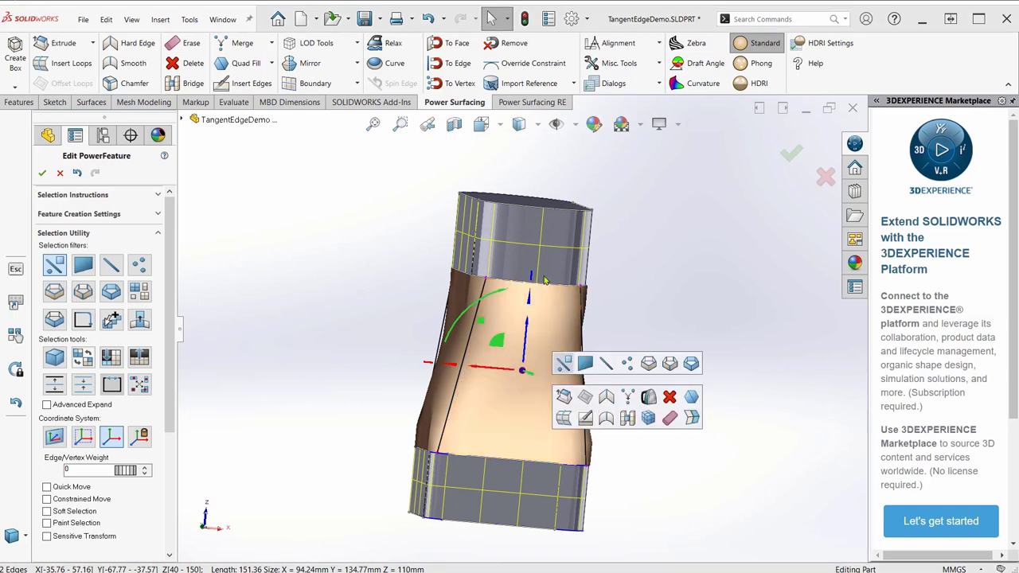
click(705, 302)
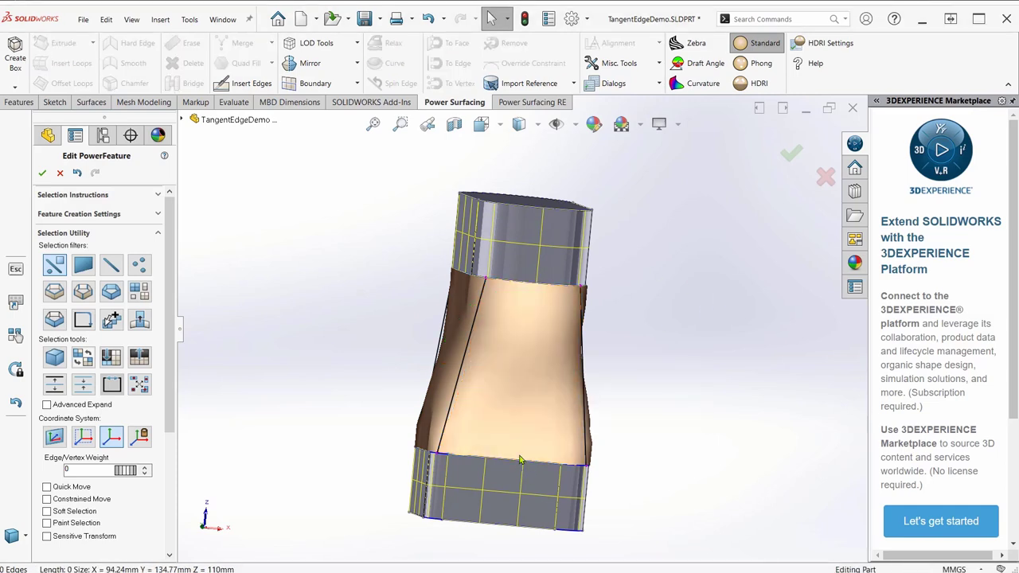
- Hide the DeleteFace2 and DeleteFace1 surface bodies to expose the transition's boundary edges
middle_drag(505, 387, 514, 438)
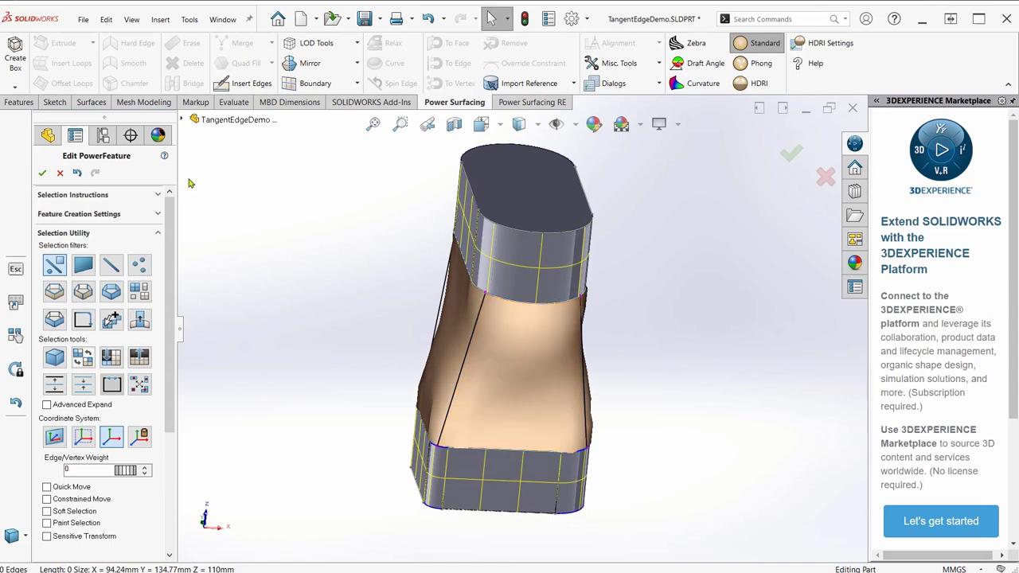
click(182, 121)
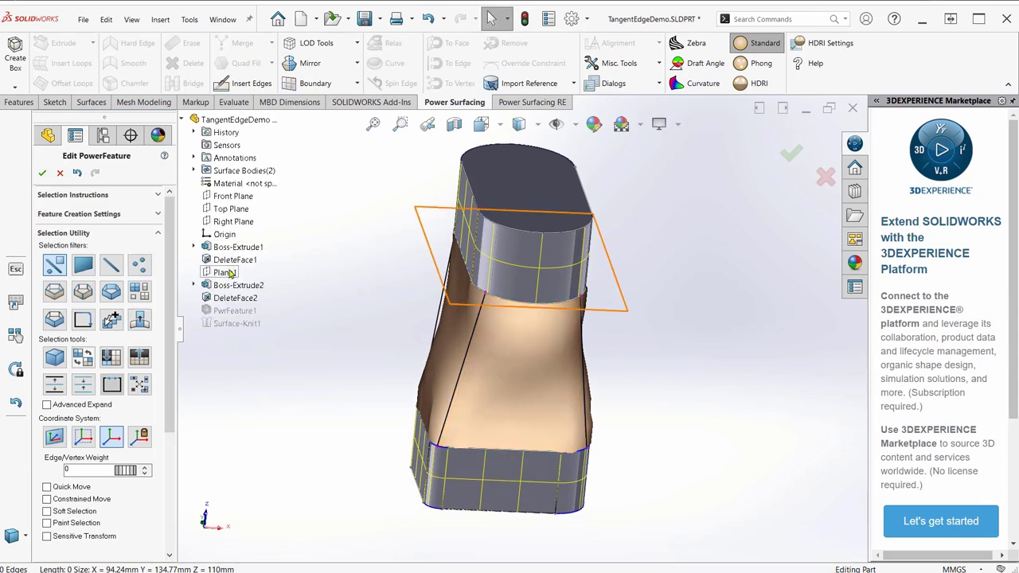
click(227, 297)
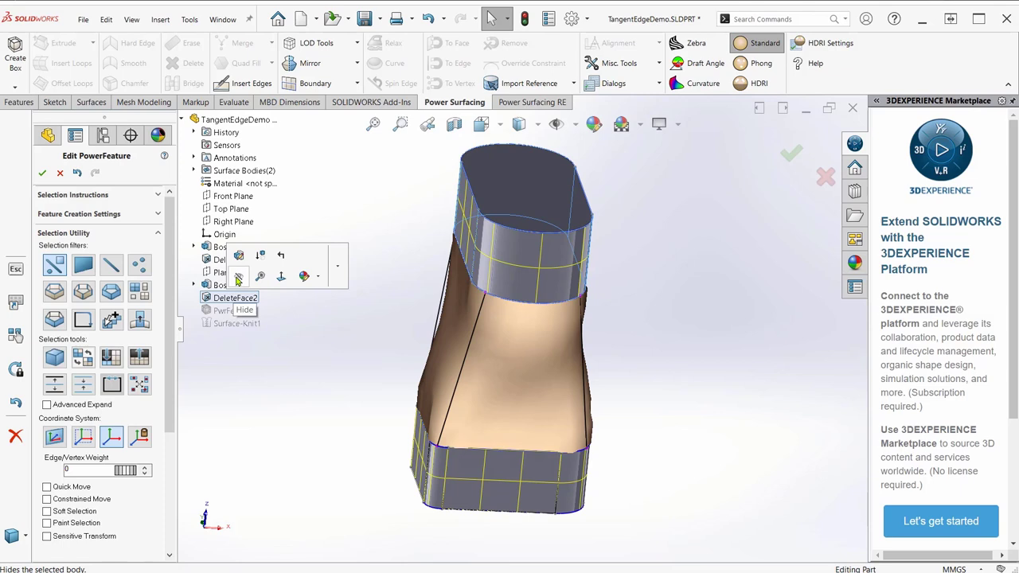
click(238, 279)
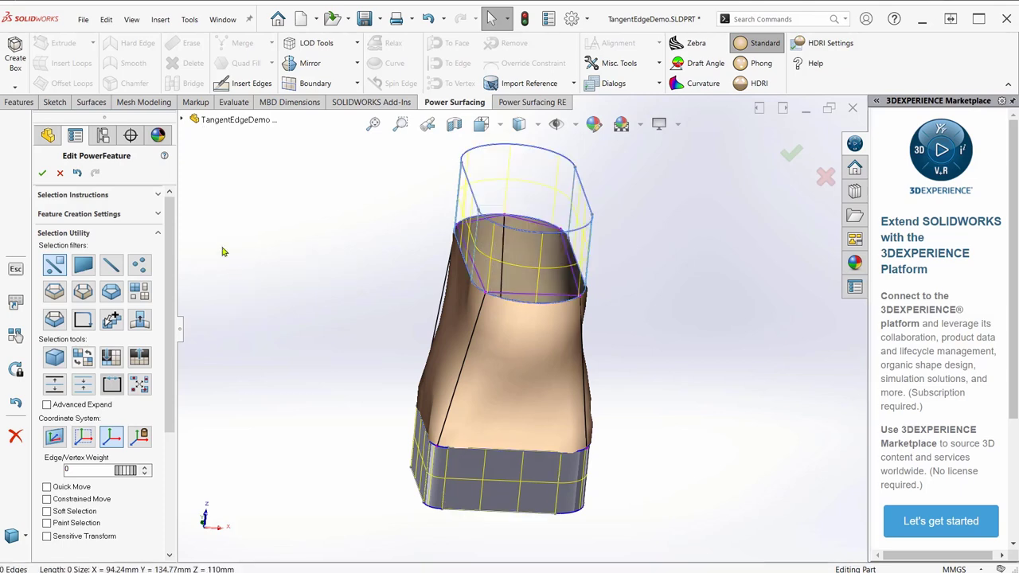
click(182, 121)
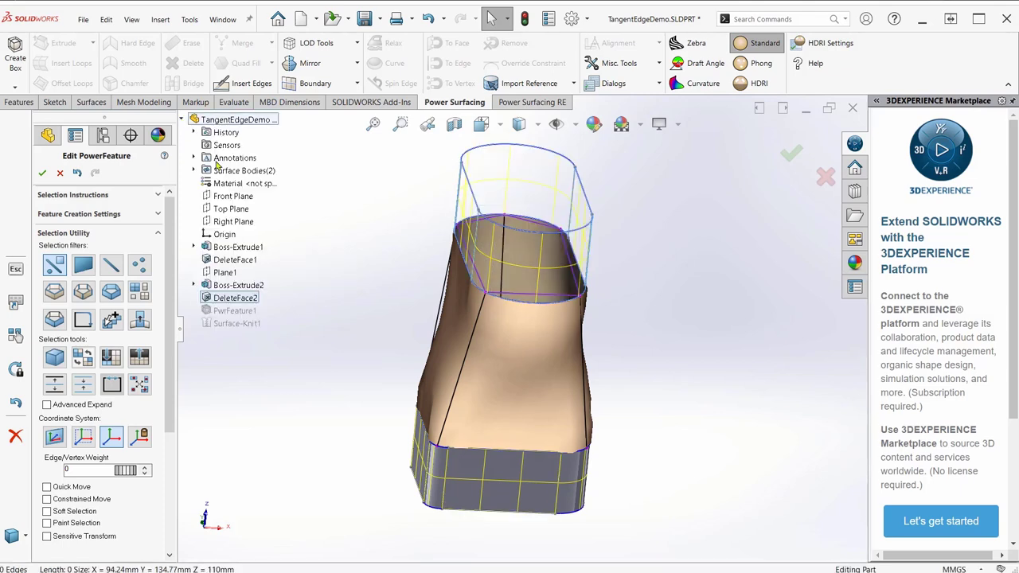
click(235, 263)
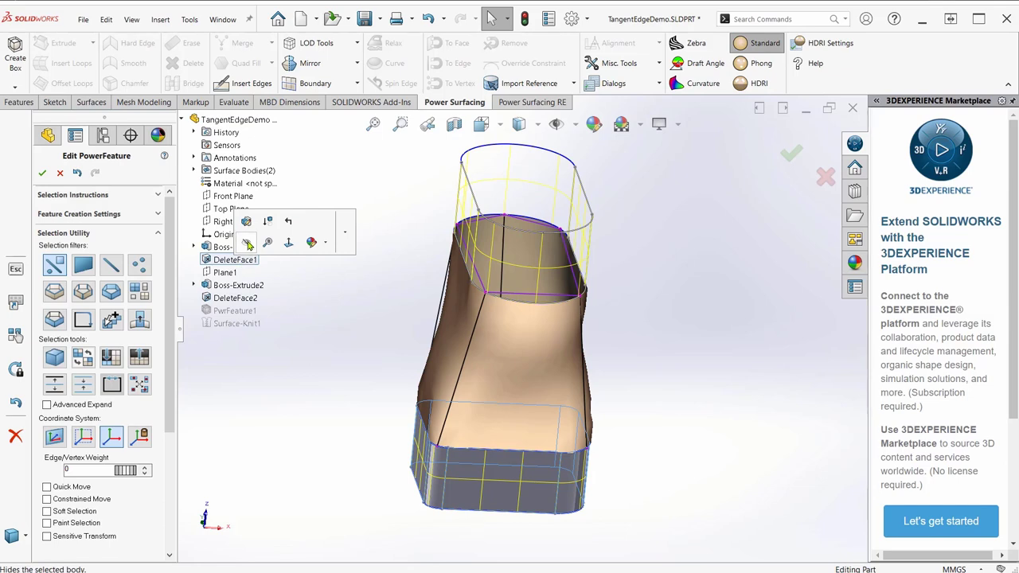
click(247, 244)
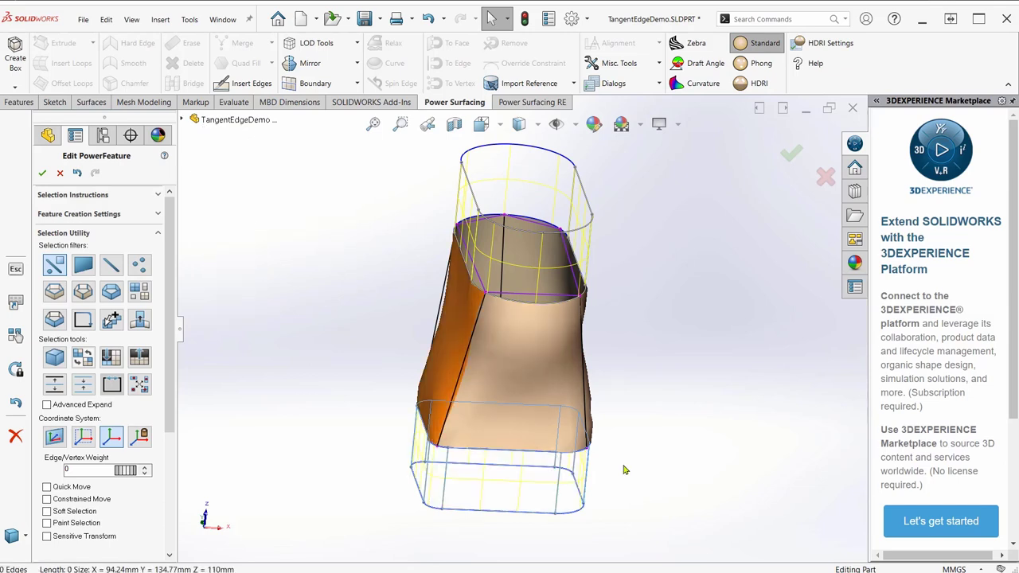
- Insert one vertical loop midway across the transition's negative-Y end face, between its lower and upper edges
click(514, 454)
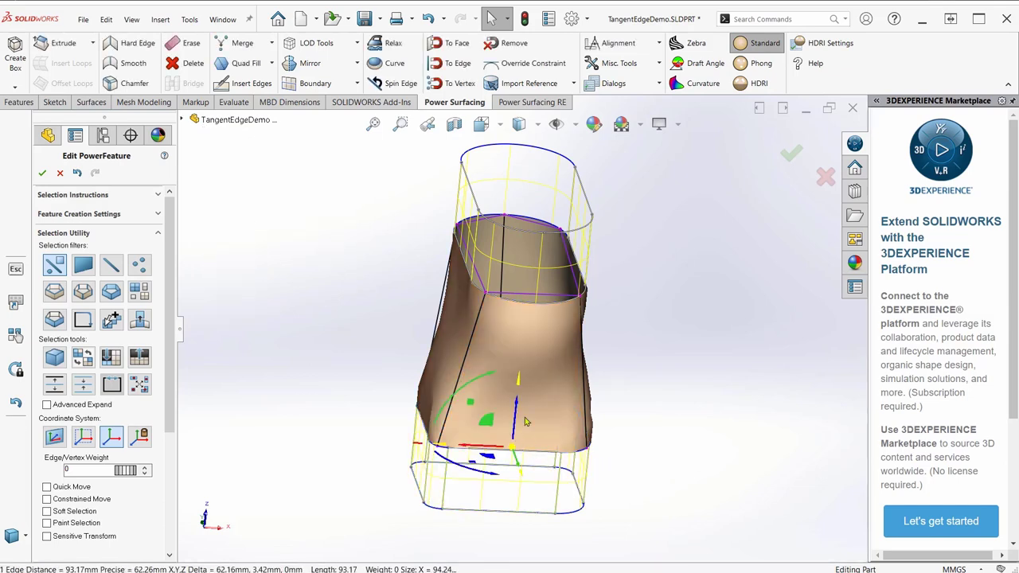
ctrl+click(532, 296)
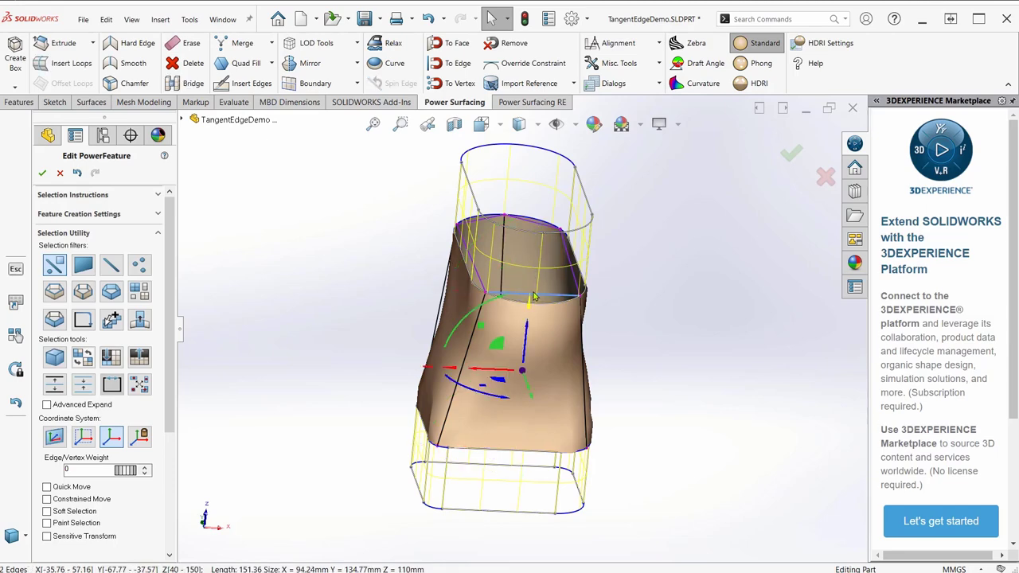
middle_drag(533, 296, 527, 343)
right_click(392, 334)
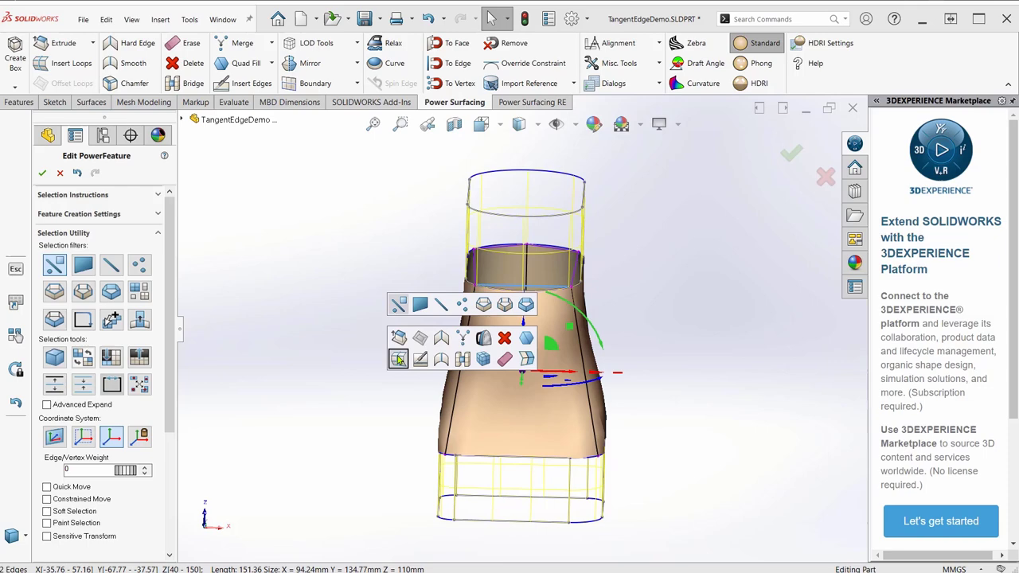
click(398, 359)
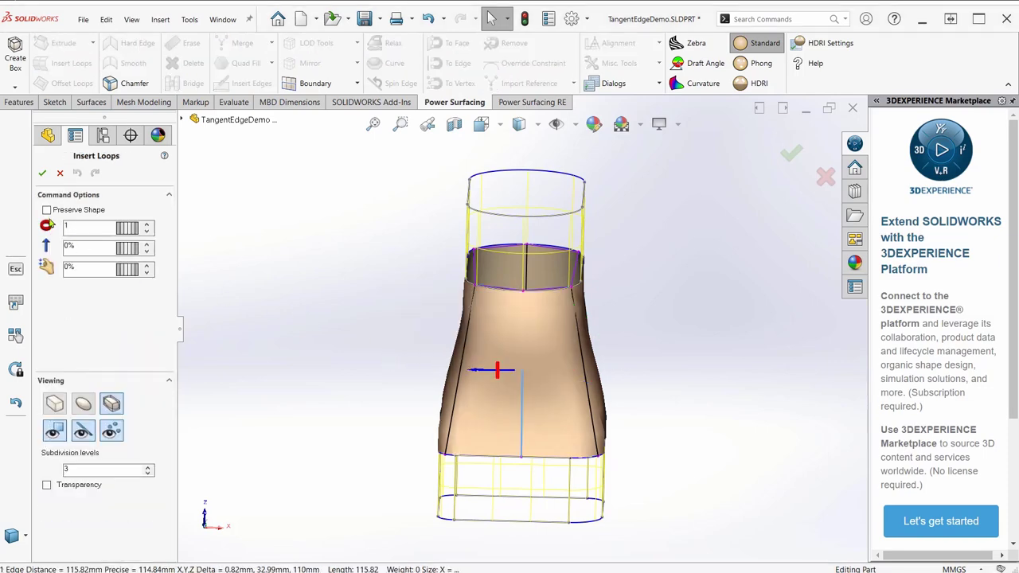
click(44, 175)
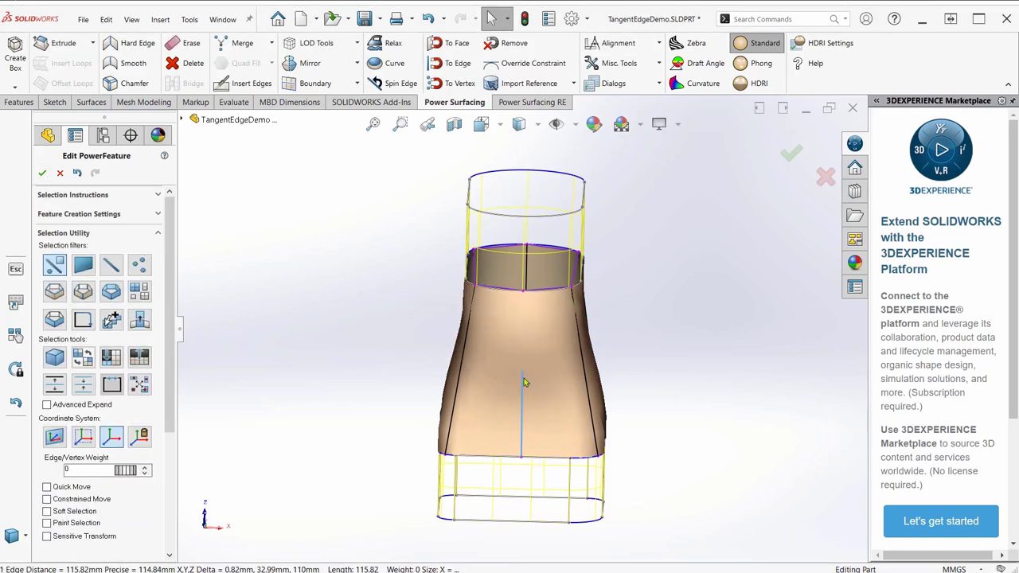
- Move the two upper-loop corner vertices at the negative-Y end together inward along Y, undoing the trial move of a single vertex
middle_drag(597, 383, 526, 296)
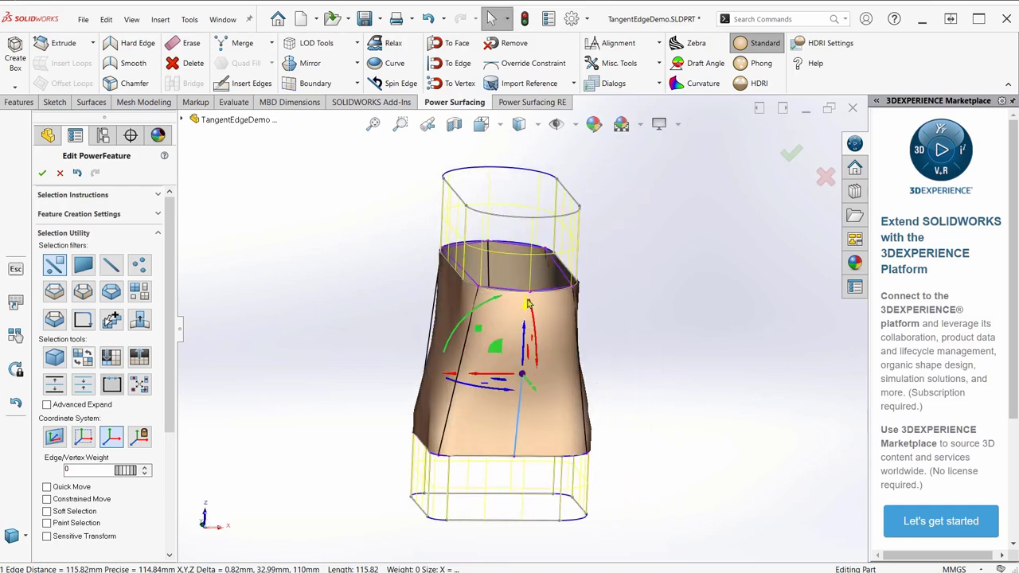
middle_drag(531, 340, 518, 313)
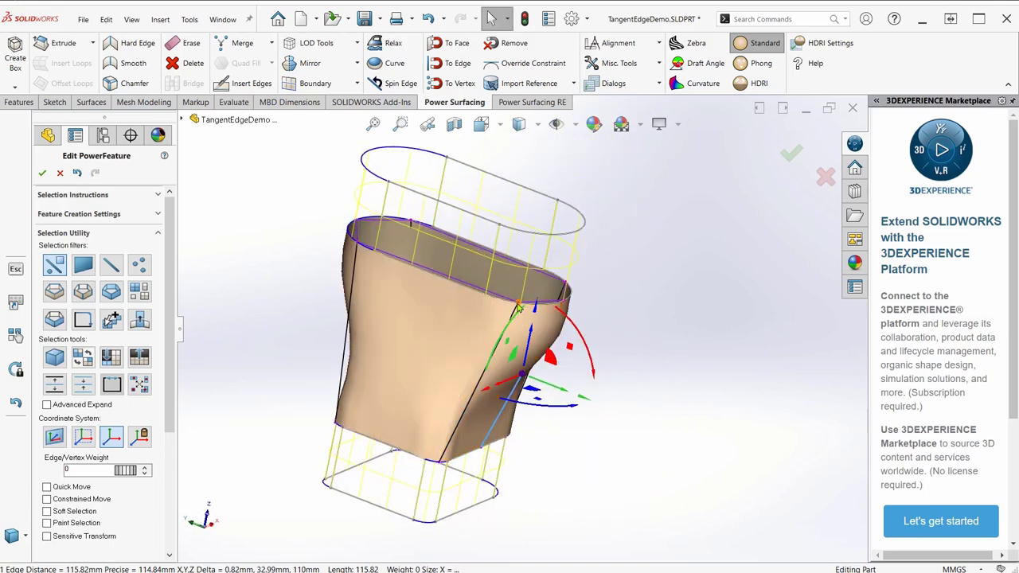
click(518, 309)
drag(554, 318, 532, 320)
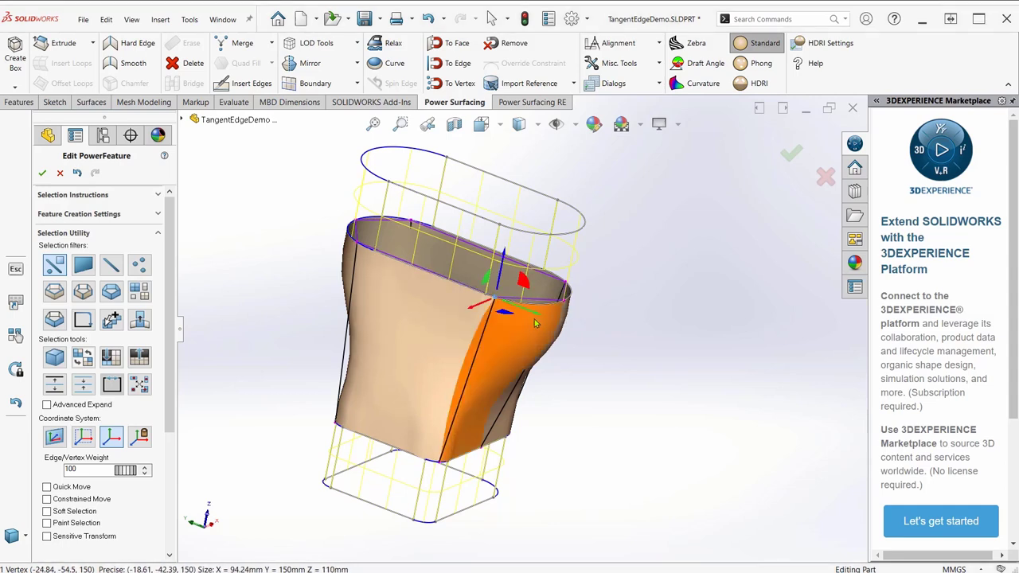
key(ctrl+z)
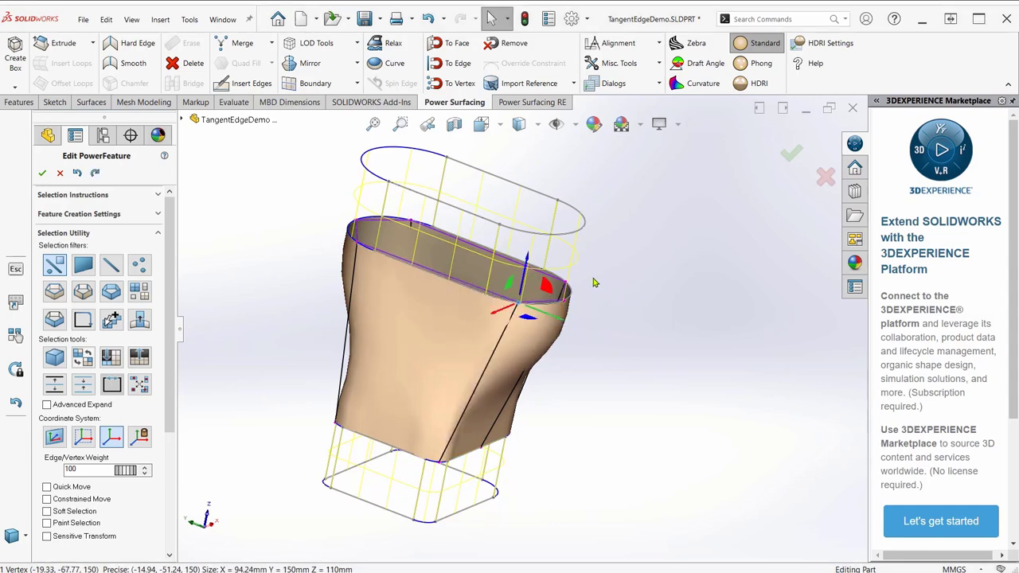
ctrl+click(568, 285)
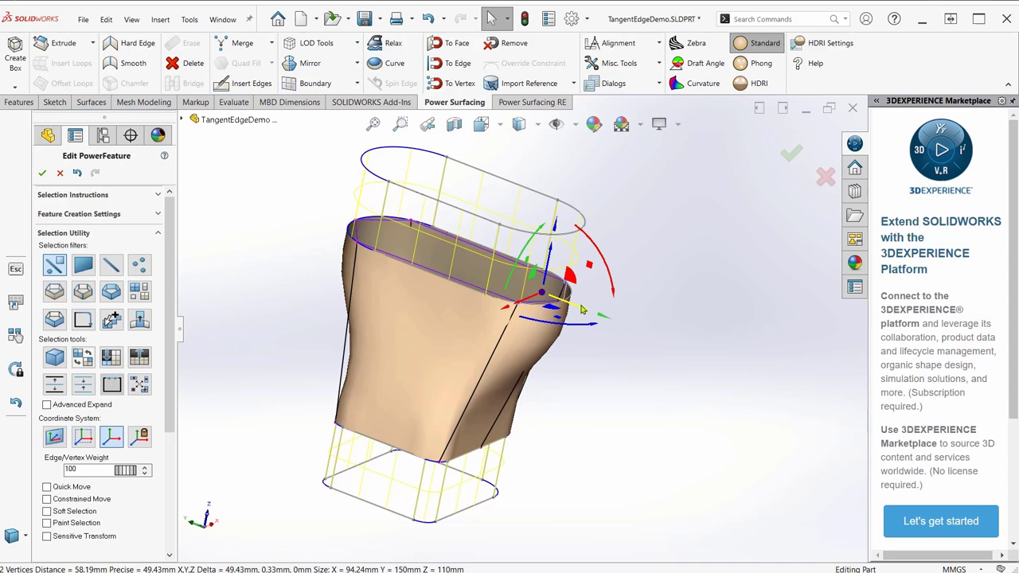
drag(582, 313, 555, 309)
- Move the two upper-loop corner vertices at the positive-Y end together inward along Y
middle_drag(487, 339, 446, 331)
click(431, 321)
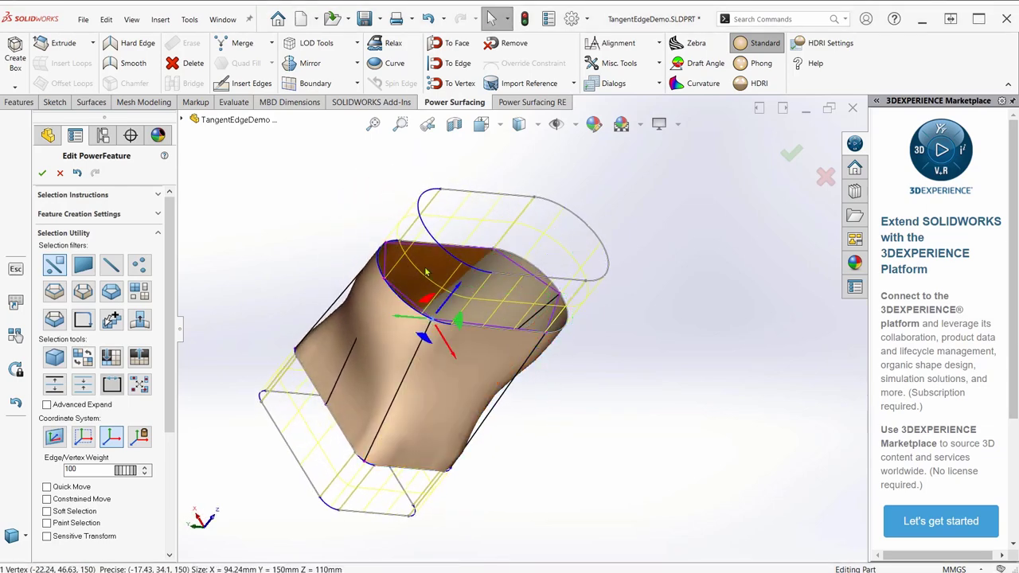
ctrl+click(386, 243)
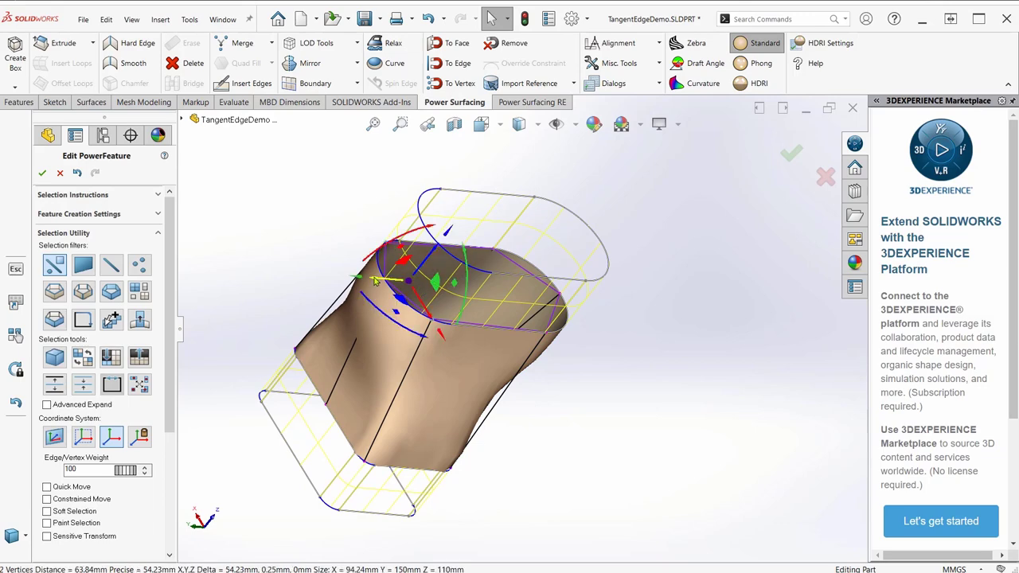
drag(376, 277, 406, 279)
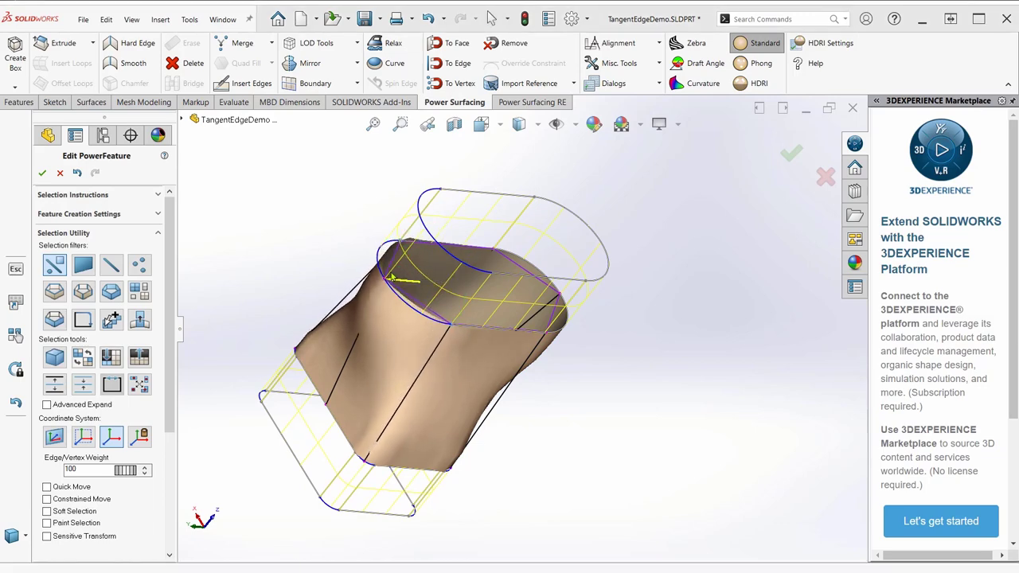
- Set the subdivision levels of the transition to 4
middle_drag(459, 374, 460, 304)
scroll(462, 516, down, 3)
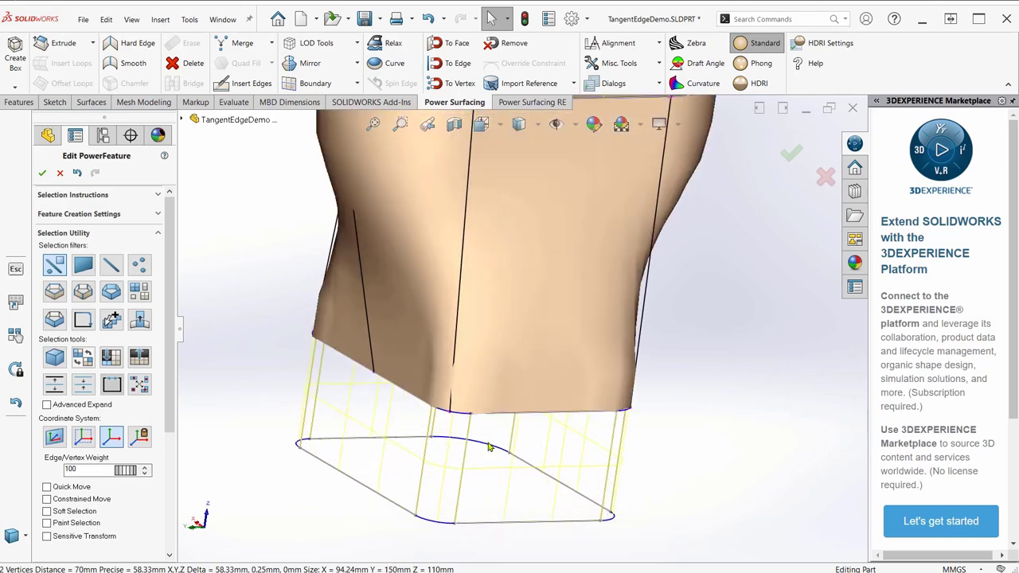
scroll(281, 483, up, 1)
scroll(174, 411, down, 3)
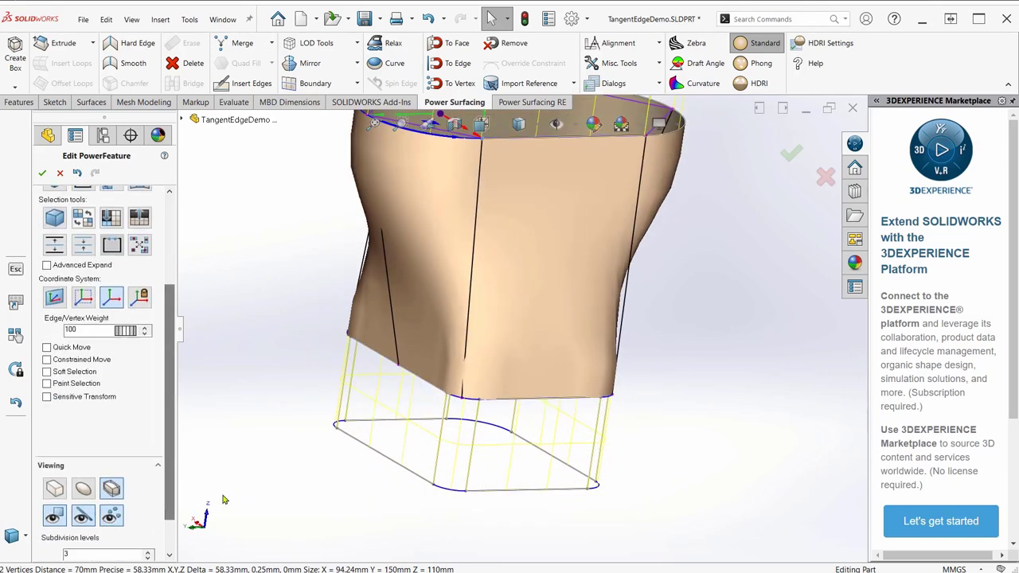
click(147, 551)
click(528, 352)
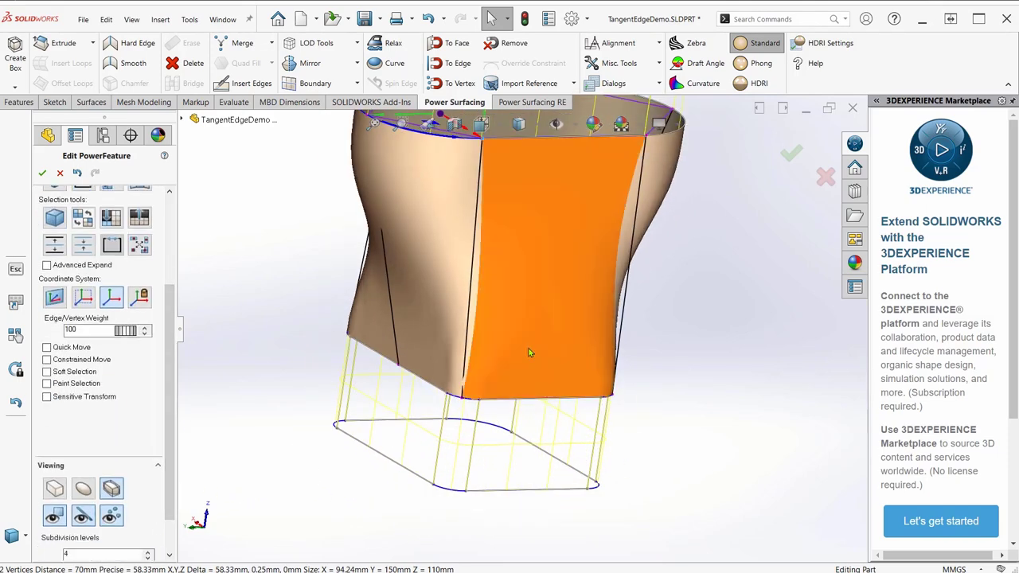
- Override the constraint on the transition's whole lower boundary loop, keeping Tangent To Surface and setting the tangency magnitude to 1.3
scroll(532, 345, down, 3)
scroll(549, 234, up, 3)
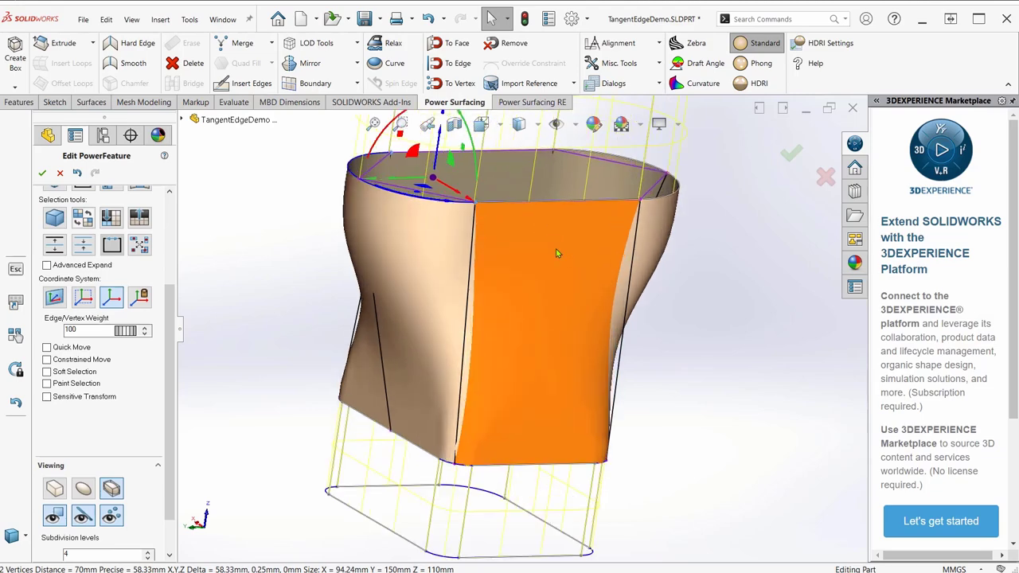
middle_drag(555, 293, 572, 396)
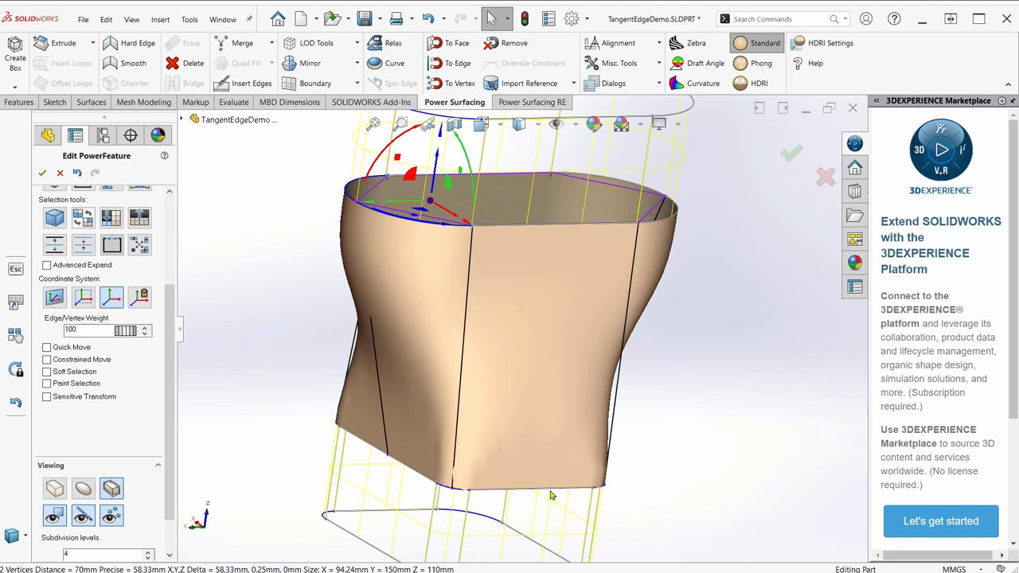
middle_drag(548, 473, 509, 360)
click(458, 331)
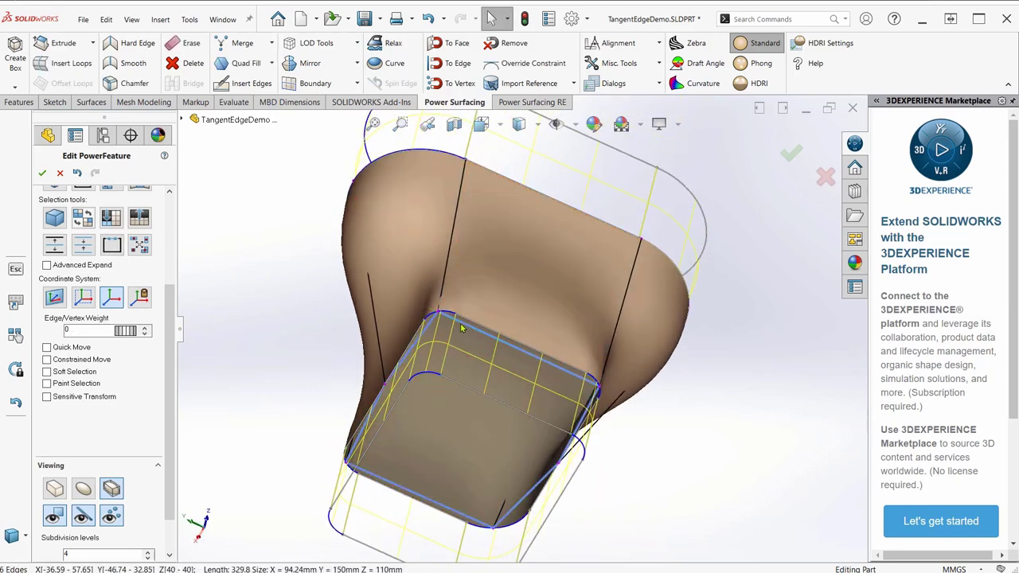
middle_drag(504, 269, 483, 416)
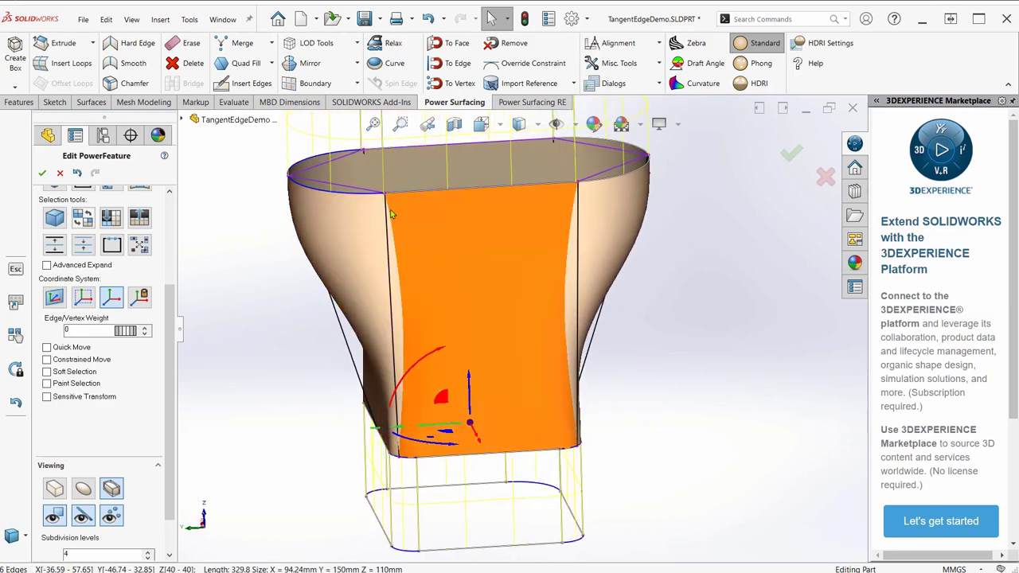
click(533, 64)
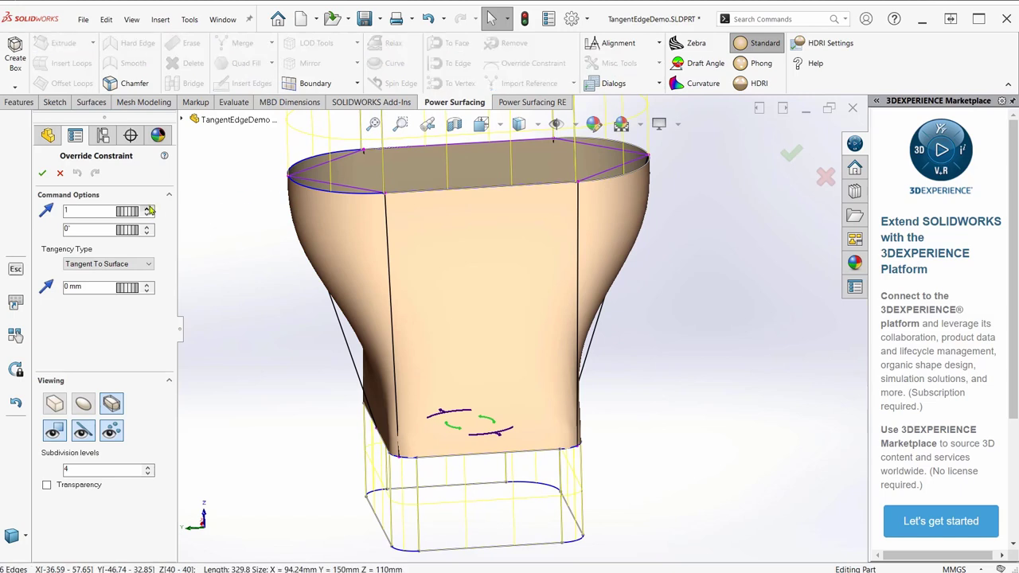
click(148, 211)
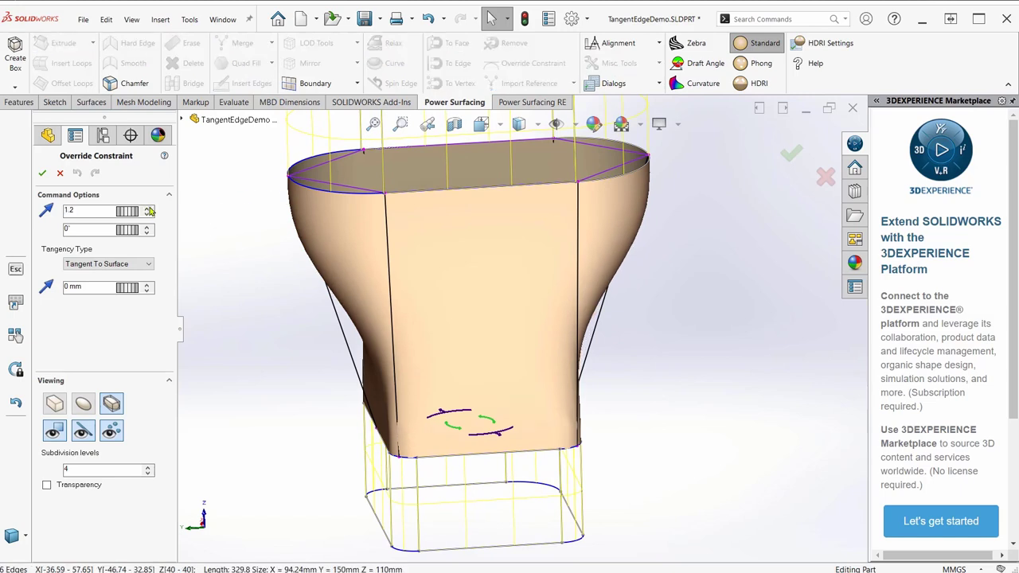
click(149, 211)
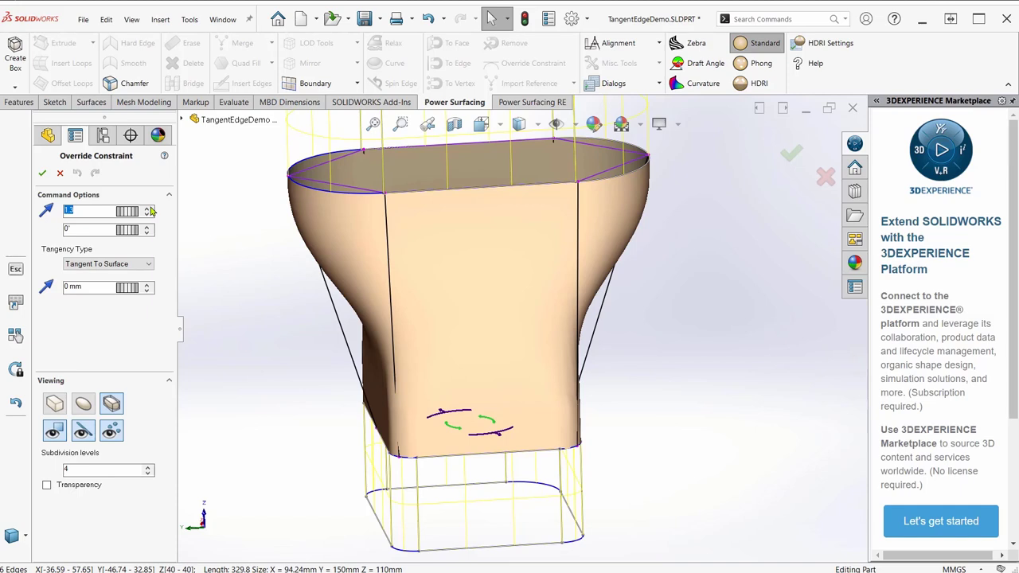
click(44, 173)
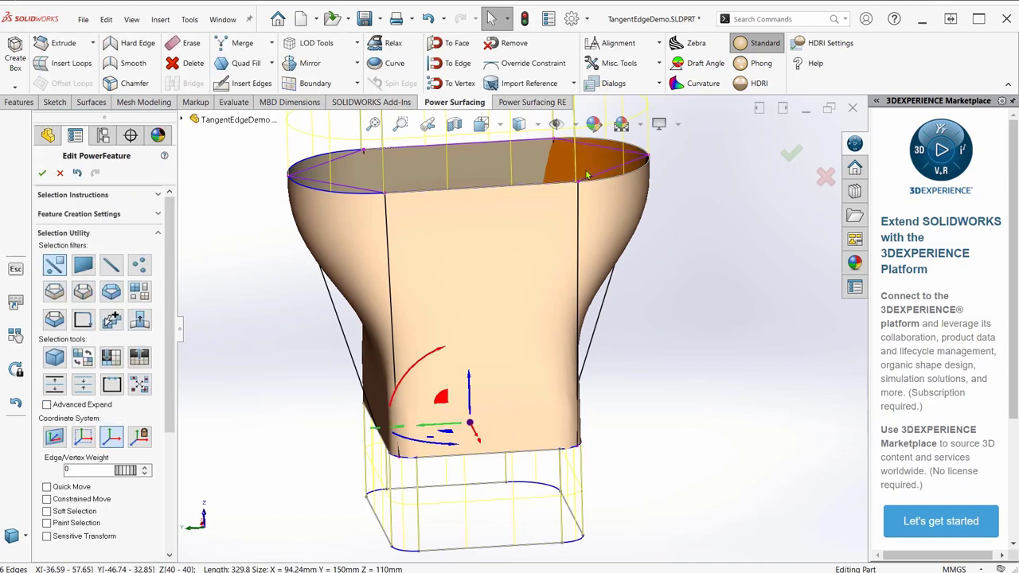
- Override the constraint on the upper boundary loop with a tangency magnitude of 0.7 and finish editing the PowerFeature
click(310, 183)
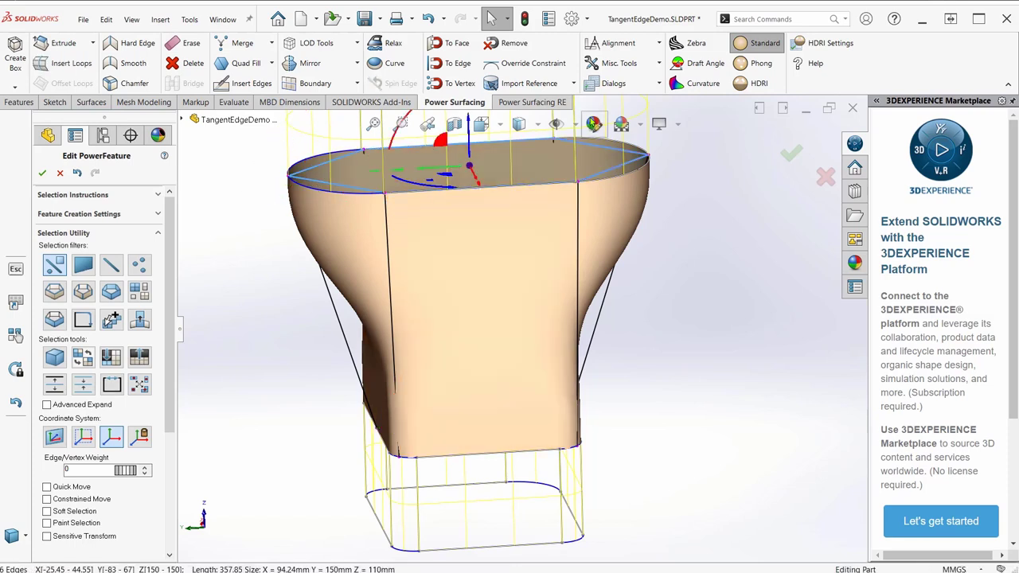
click(532, 63)
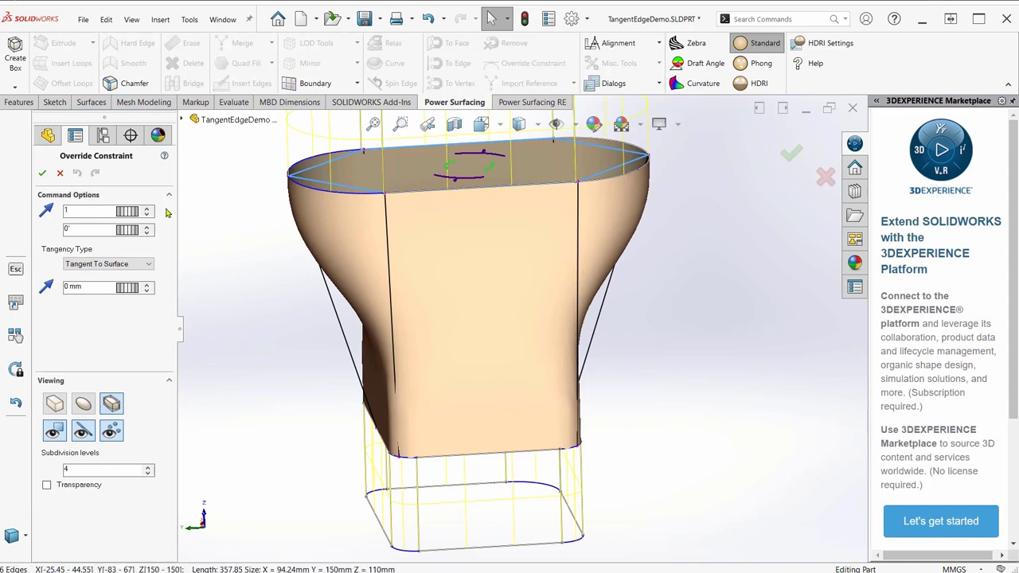
click(147, 215)
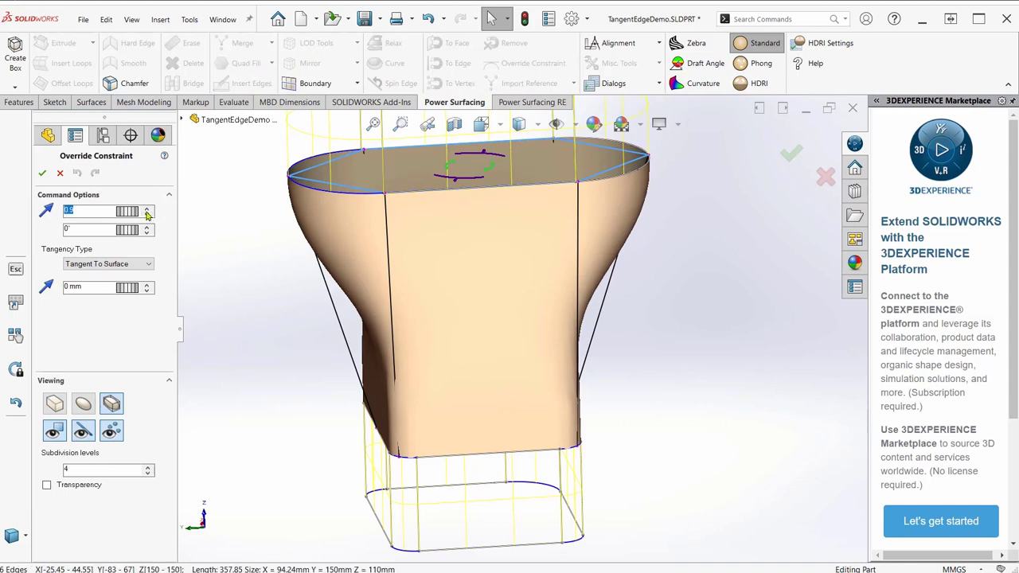
click(148, 210)
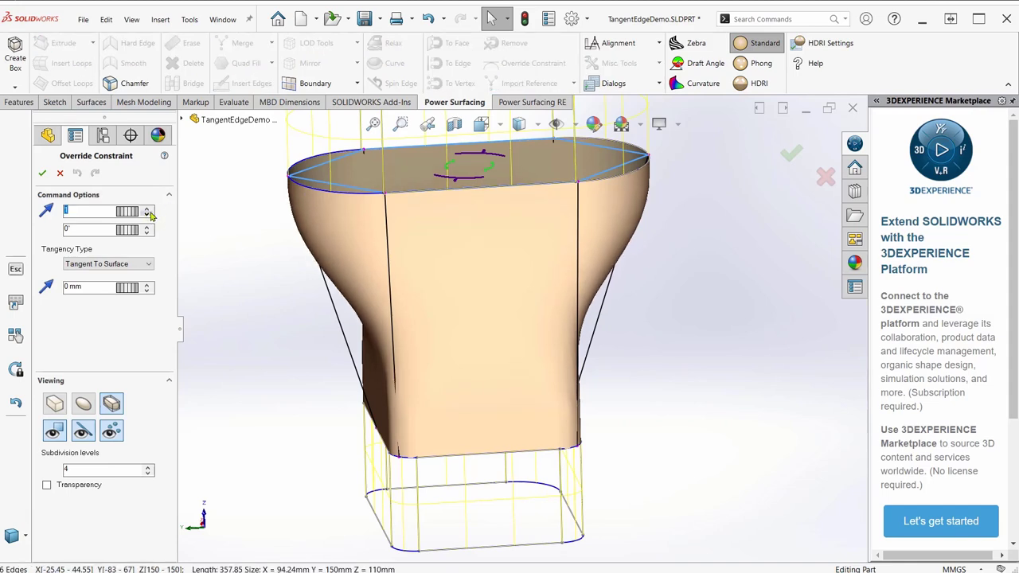
click(147, 215)
click(146, 216)
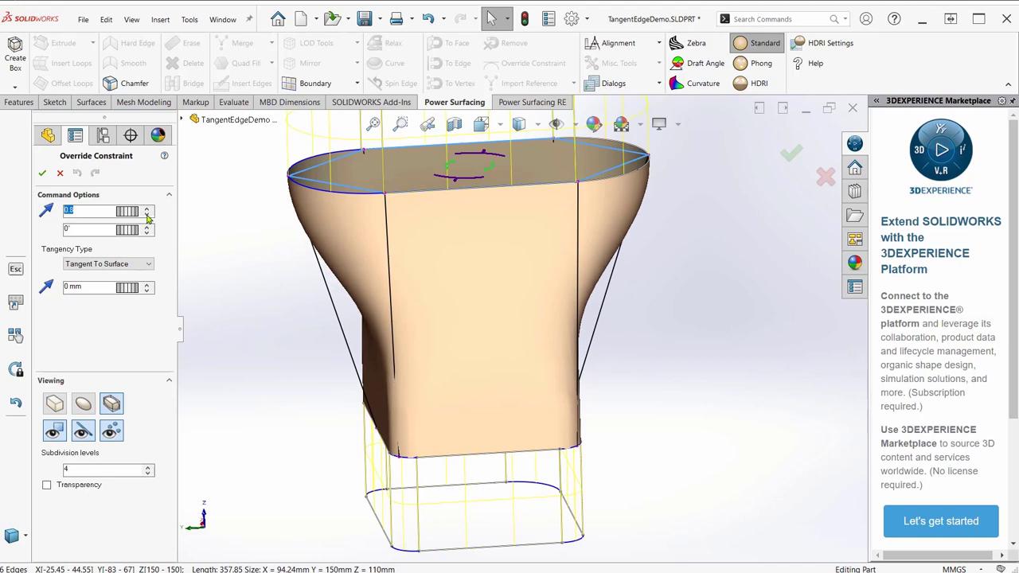
click(147, 217)
middle_drag(520, 348, 510, 227)
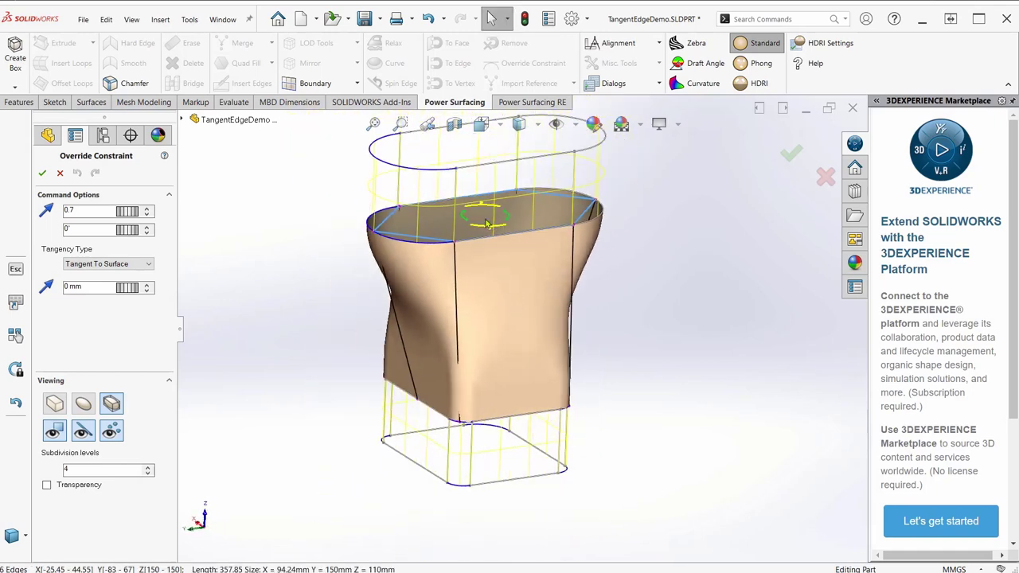
click(792, 155)
click(791, 155)
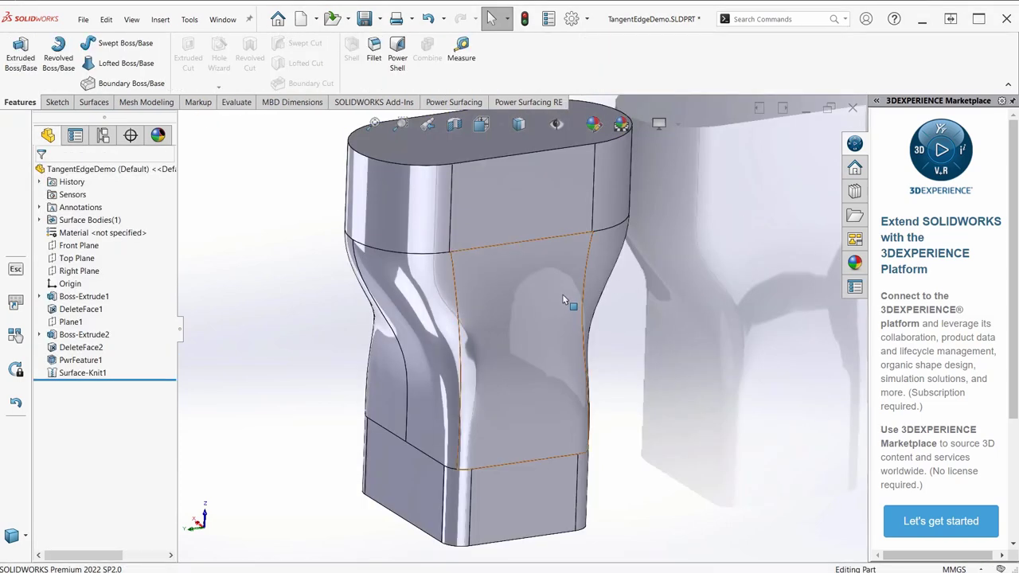
- Reopen the transition PowerFeature for editing and offset a single loop inward by 17.33% on its broad negative-X face
middle_drag(559, 285, 525, 276)
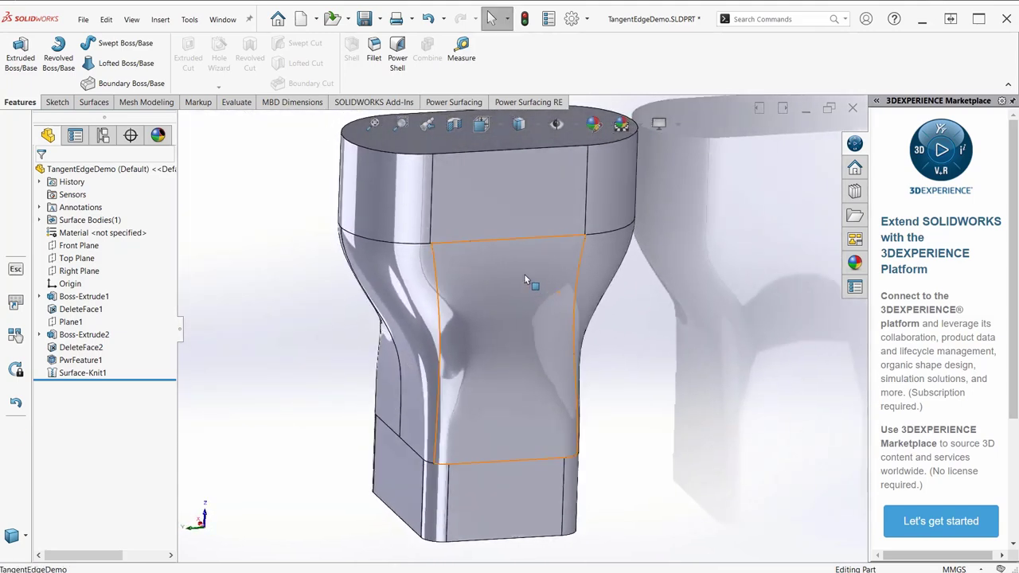
right_click(524, 275)
click(537, 236)
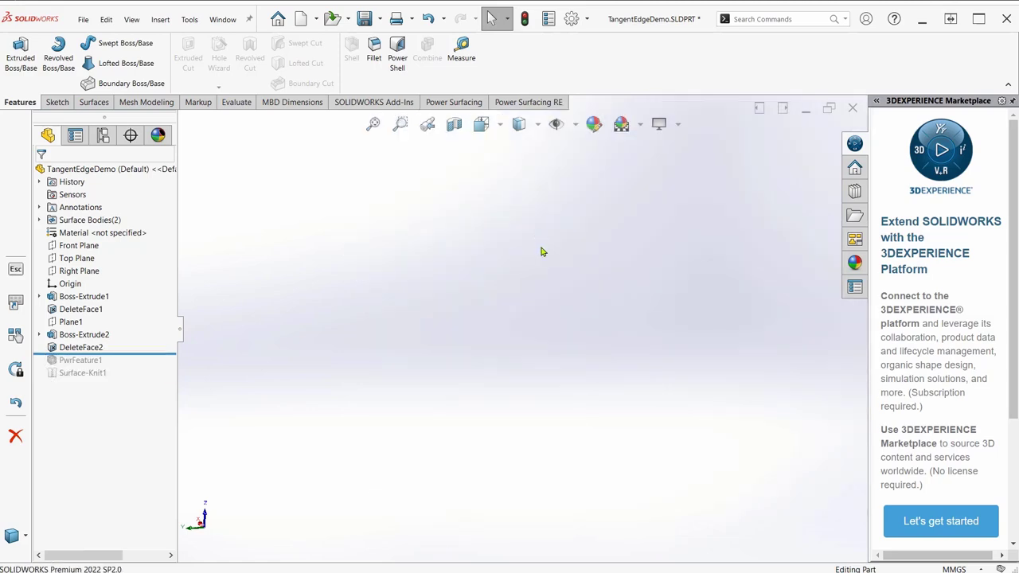
click(533, 358)
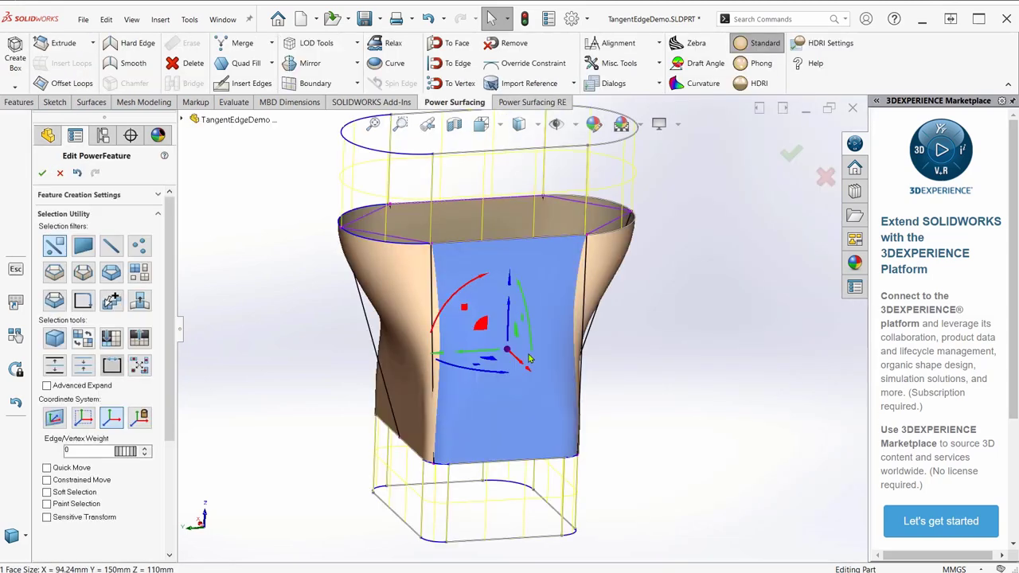
click(76, 88)
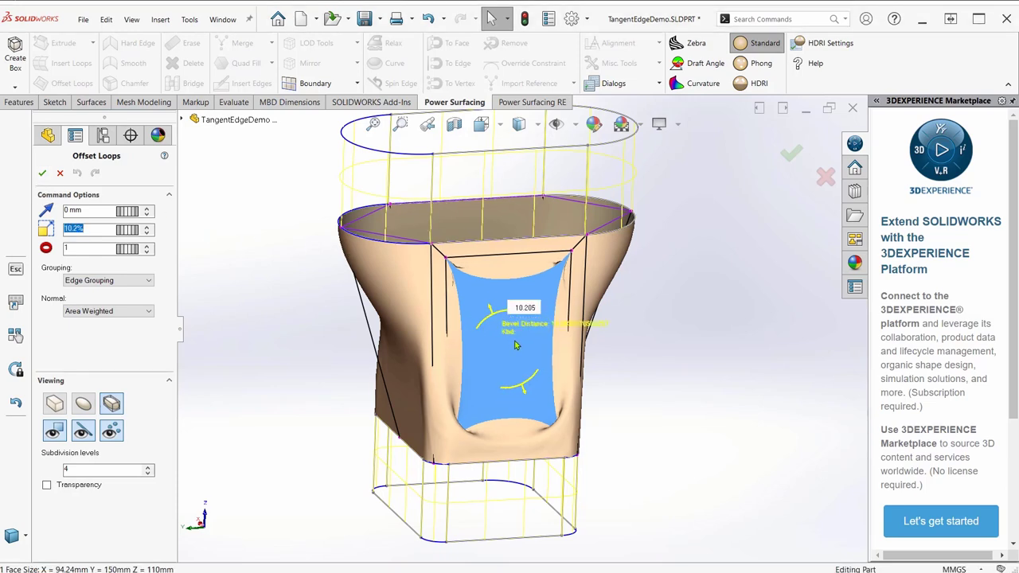
drag(554, 379, 559, 369)
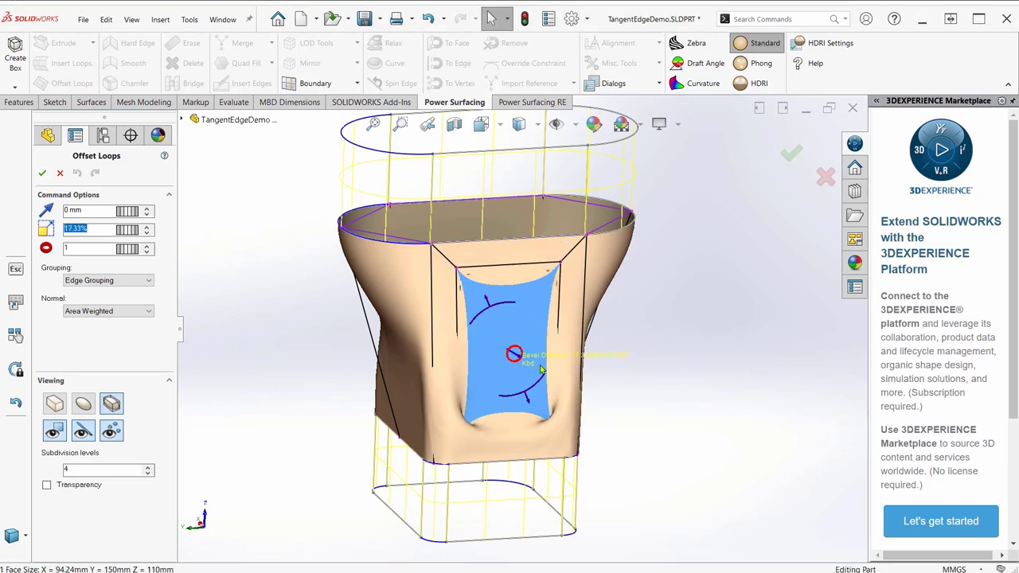
middle_drag(523, 351, 585, 347)
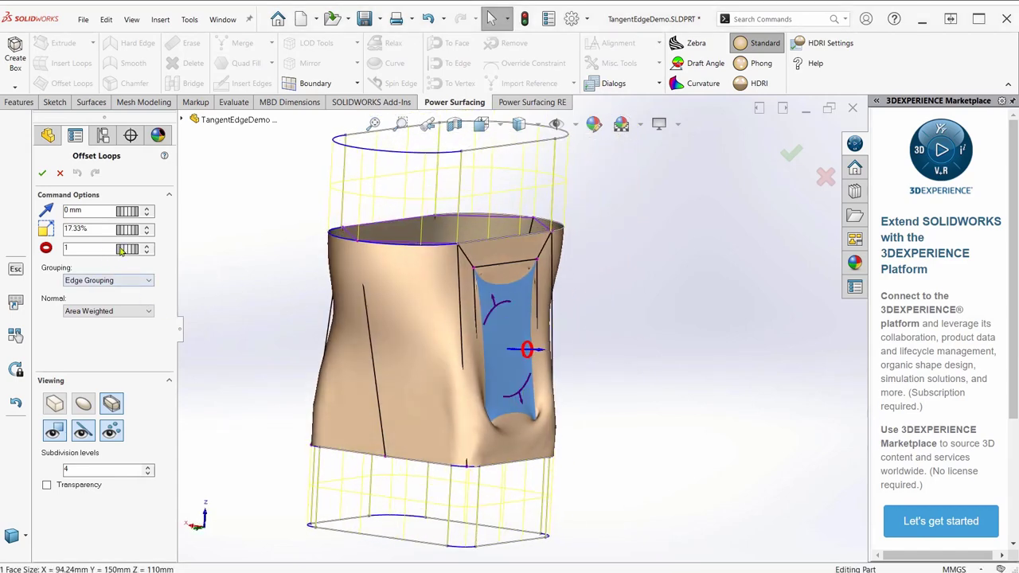
click(43, 176)
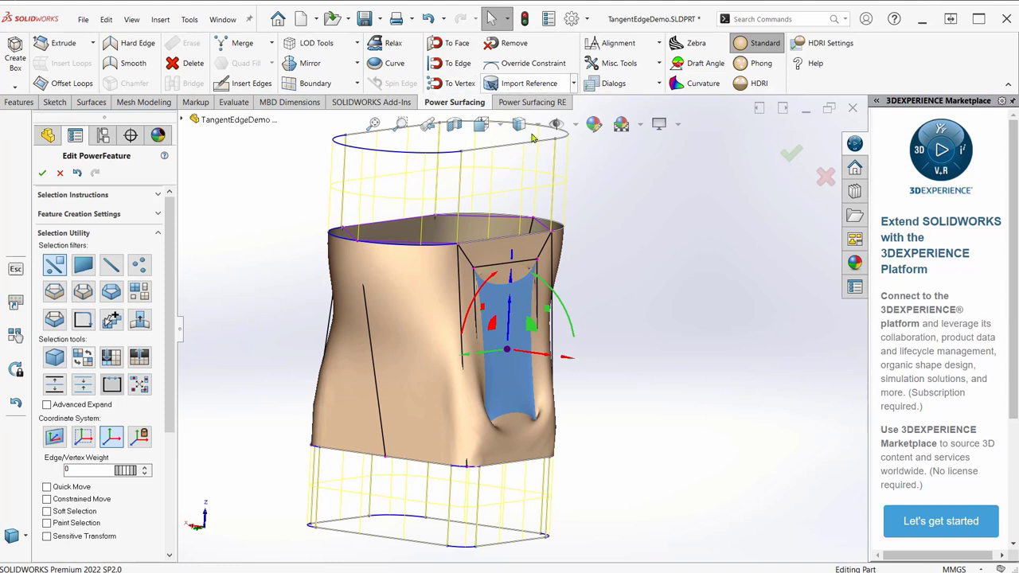
- Make the inset face's edges hard and pull the face outward along X until the transition spans about 121 mm in X
right_click(621, 359)
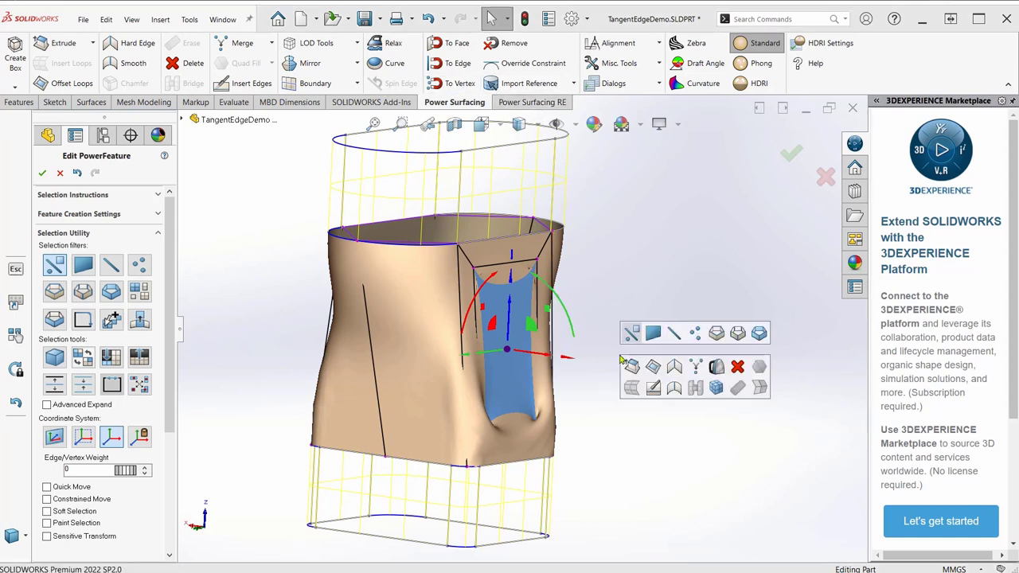
click(674, 366)
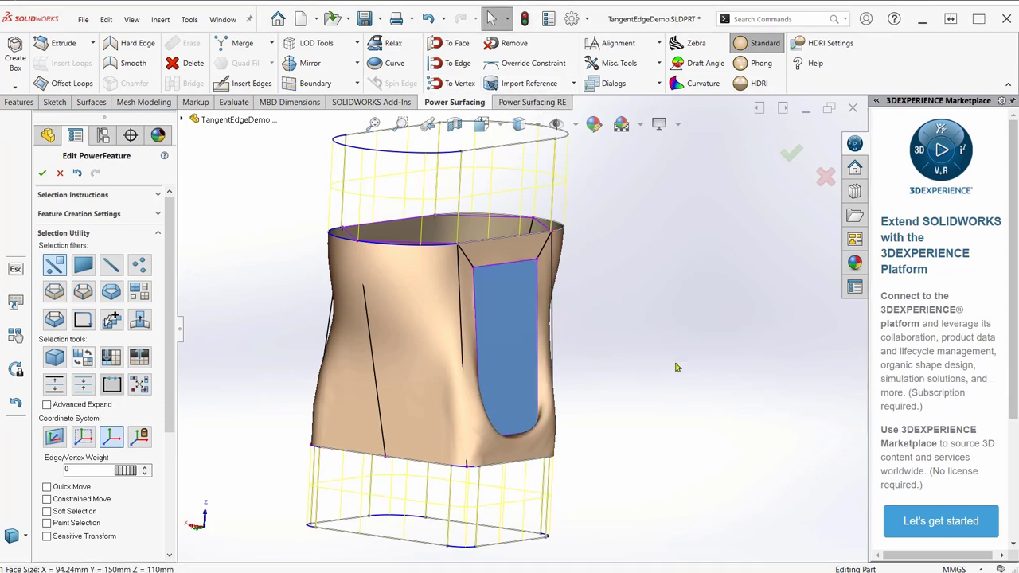
click(540, 356)
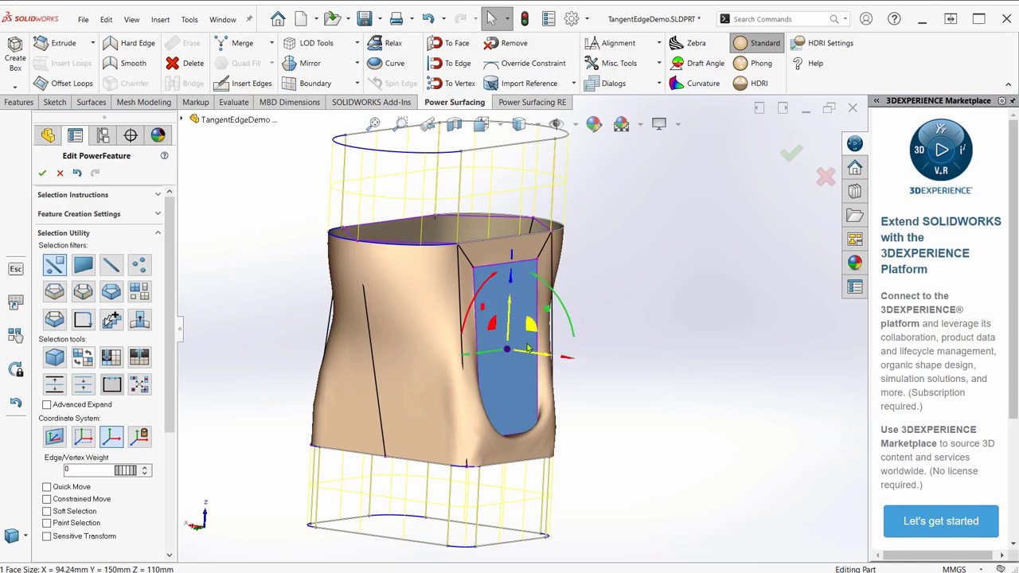
mouse_move(536, 357)
mouse_down()
mouse_move(529, 352)
mouse_move(551, 355)
mouse_move(543, 352)
mouse_up()
middle_drag(542, 353, 597, 312)
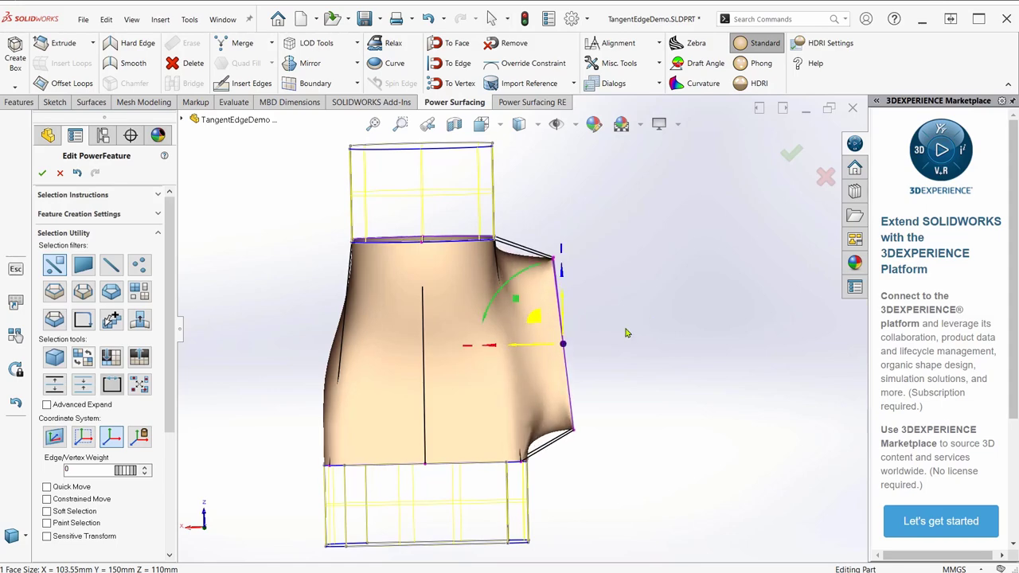
middle_drag(587, 323, 530, 368)
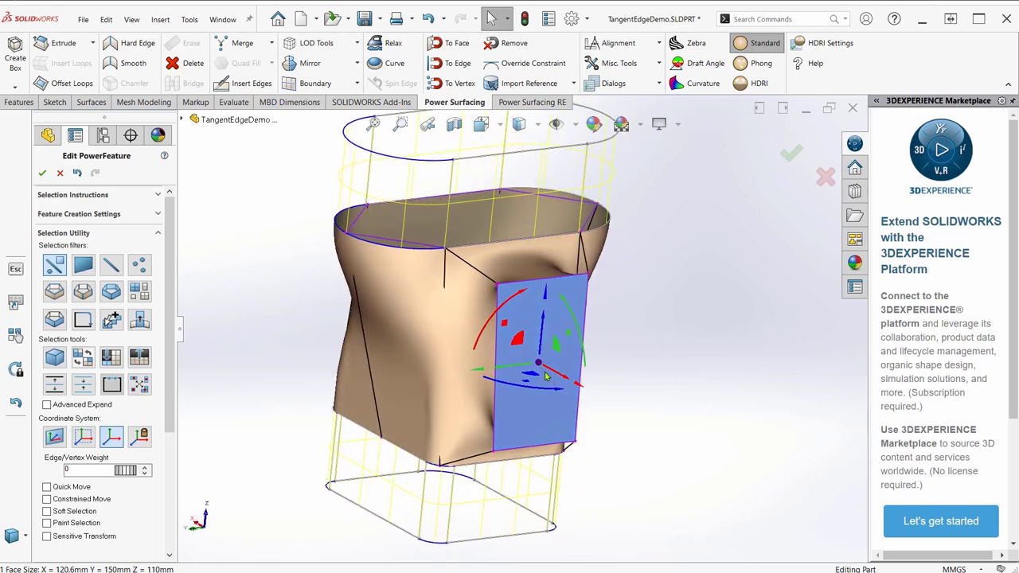
- Smooth the edges of the pulled-out face to the minimum edge weight of 0
scroll(530, 367, down, 3)
scroll(531, 366, up, 2)
scroll(533, 291, up, 1)
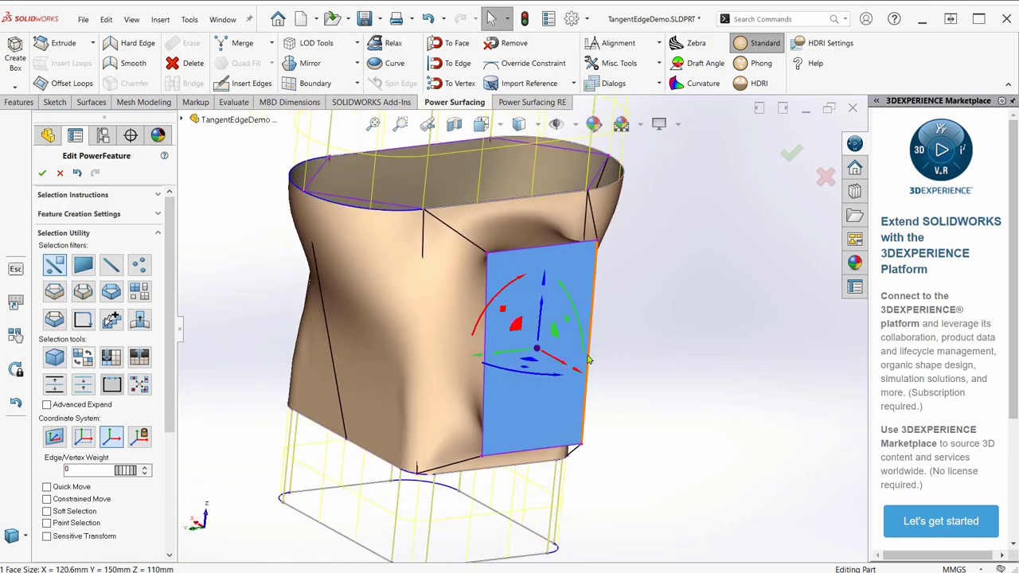
middle_drag(560, 356, 611, 344)
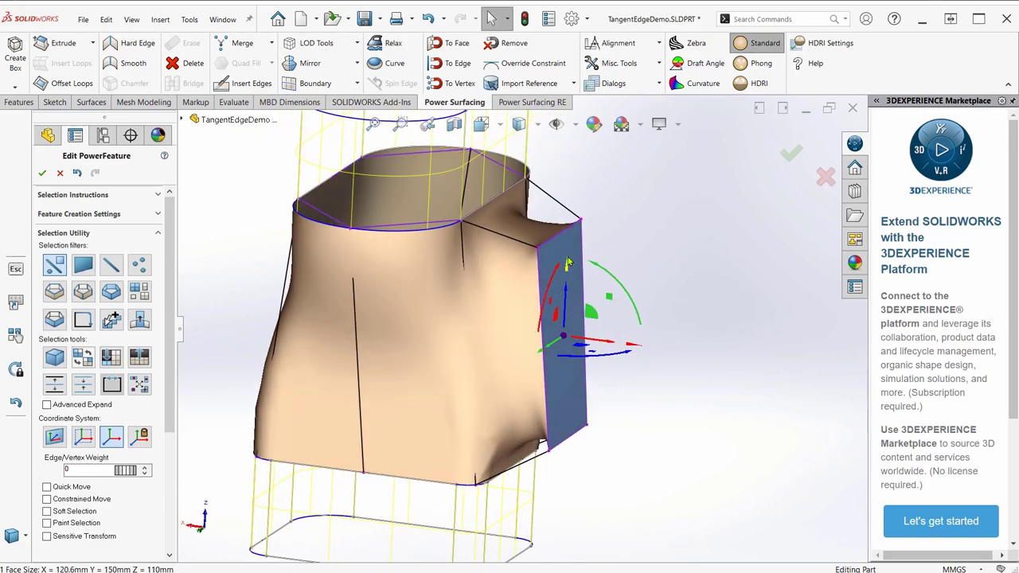
key(s)
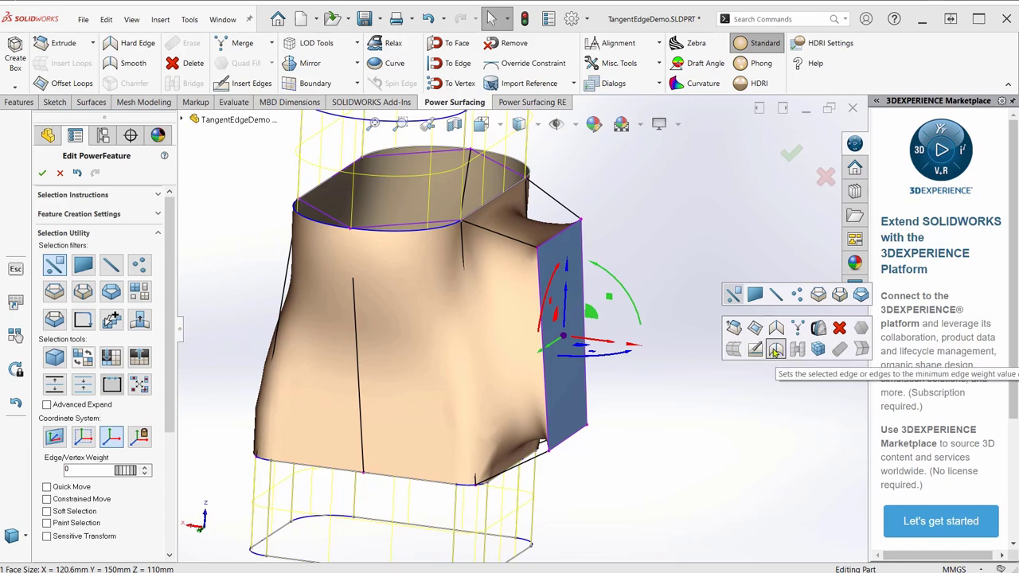
click(774, 350)
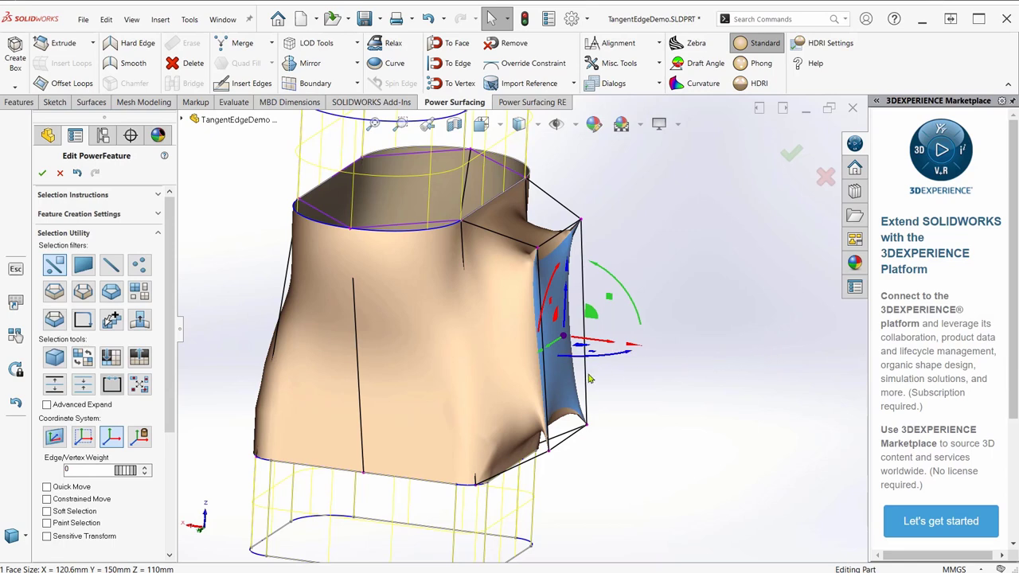
- Select the four corner vertices of the pulled-out face together and smooth them to the minimum weight of 0
click(548, 452)
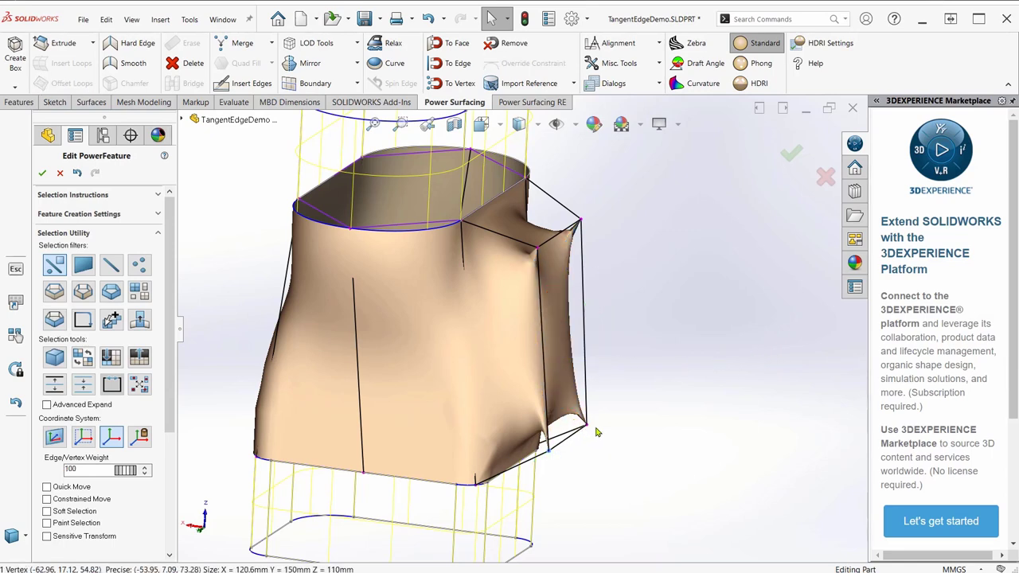
ctrl+click(588, 426)
ctrl+click(580, 222)
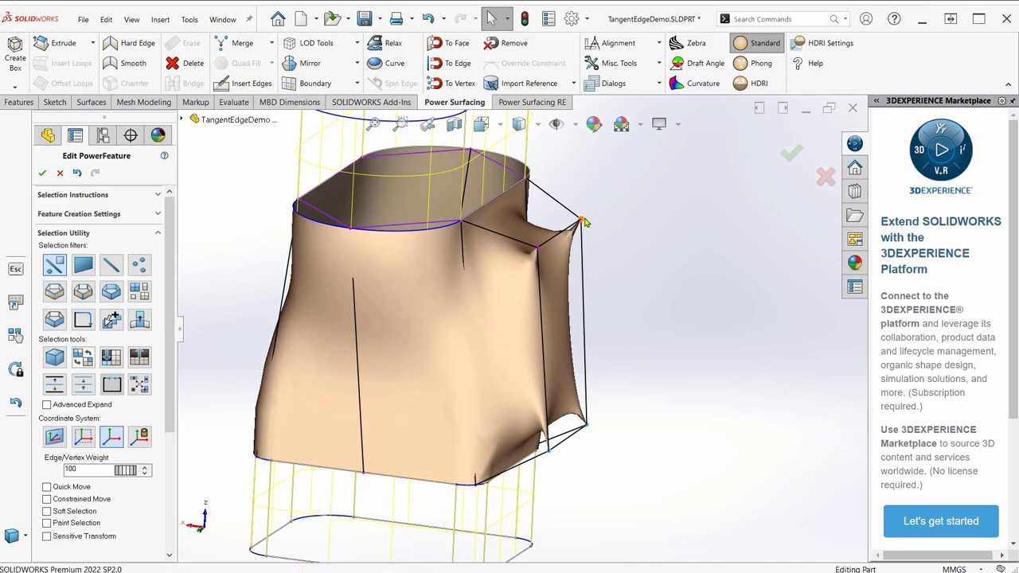
ctrl+click(539, 250)
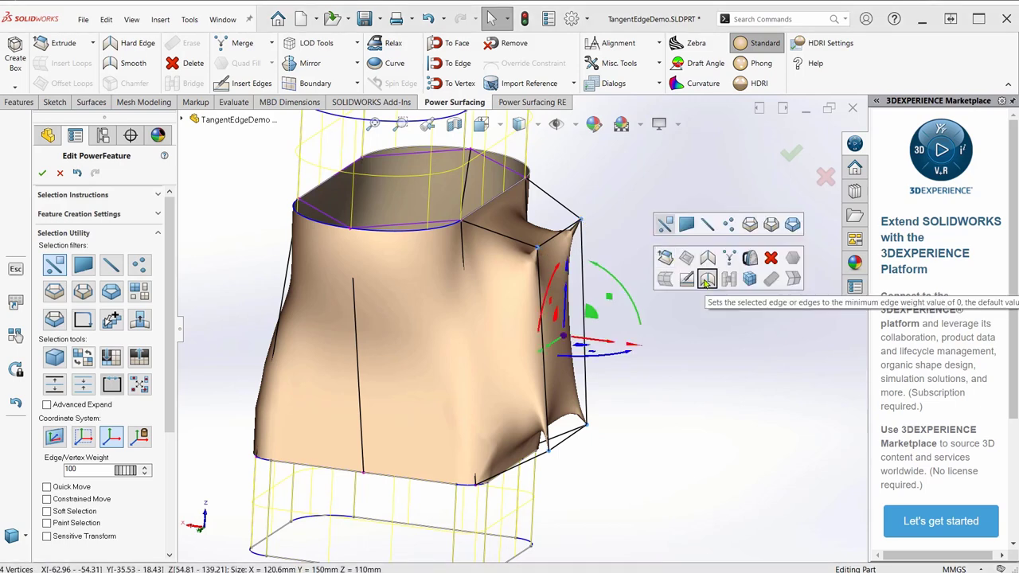
click(707, 280)
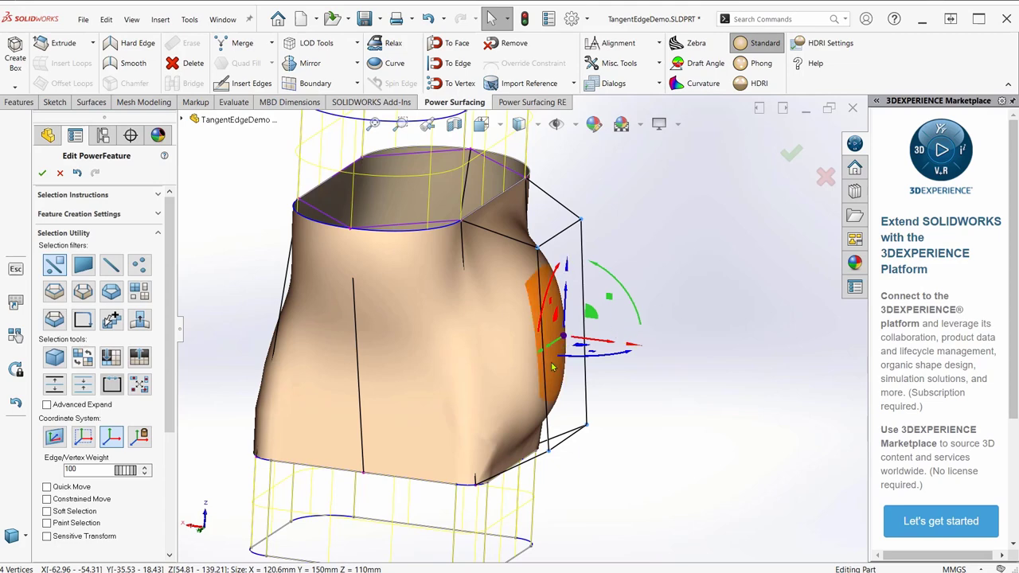
- Extrude the bulge's end face outward until the transition spans about 170 mm in X, and finish editing the PowerFeature
click(543, 303)
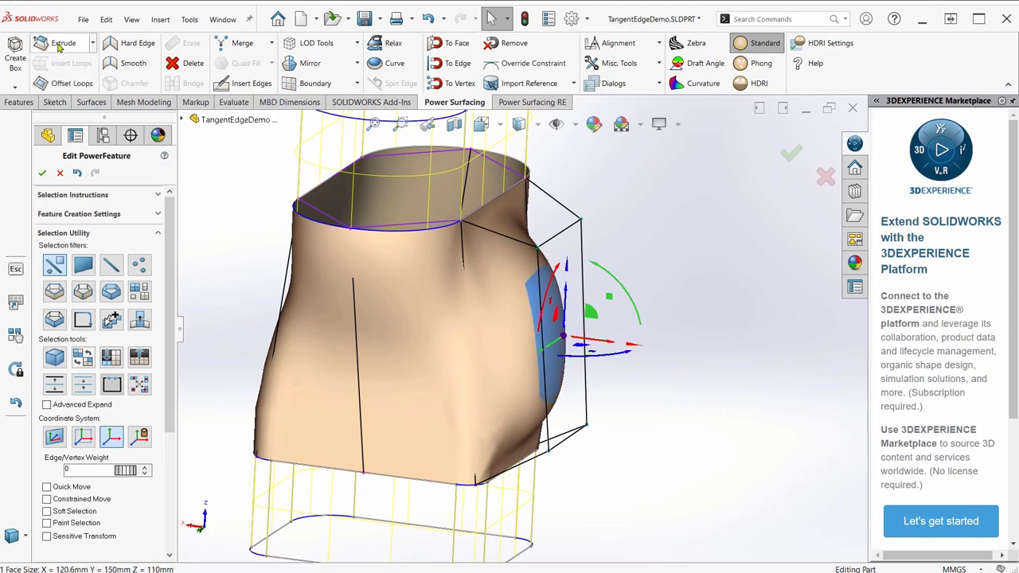
click(59, 47)
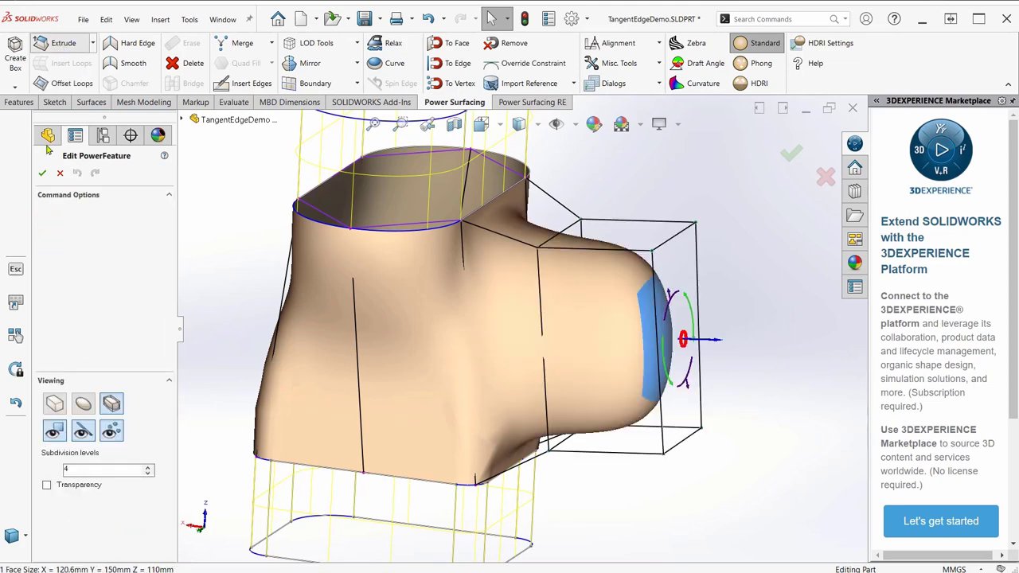
click(42, 173)
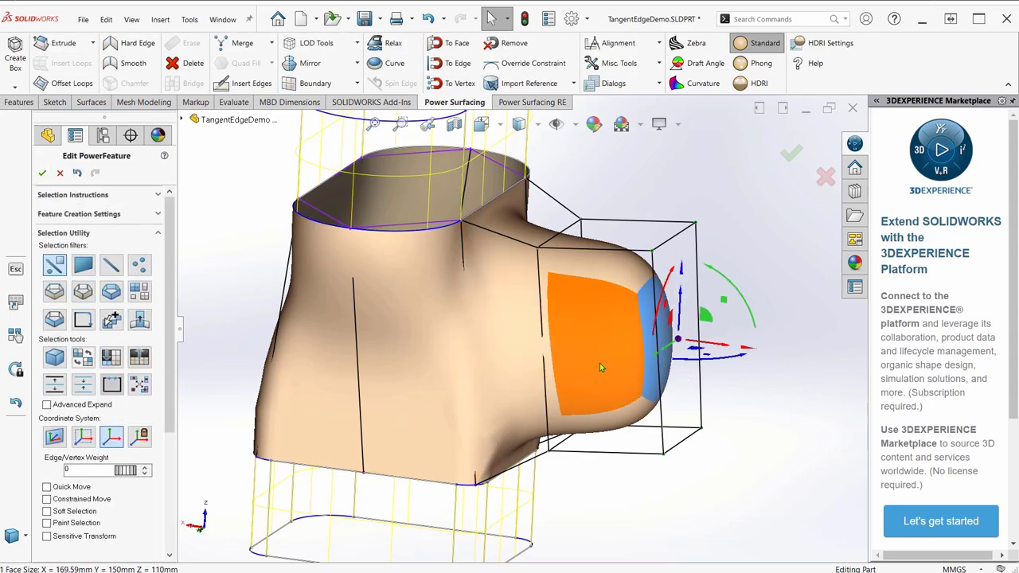
middle_drag(601, 367, 568, 333)
click(788, 157)
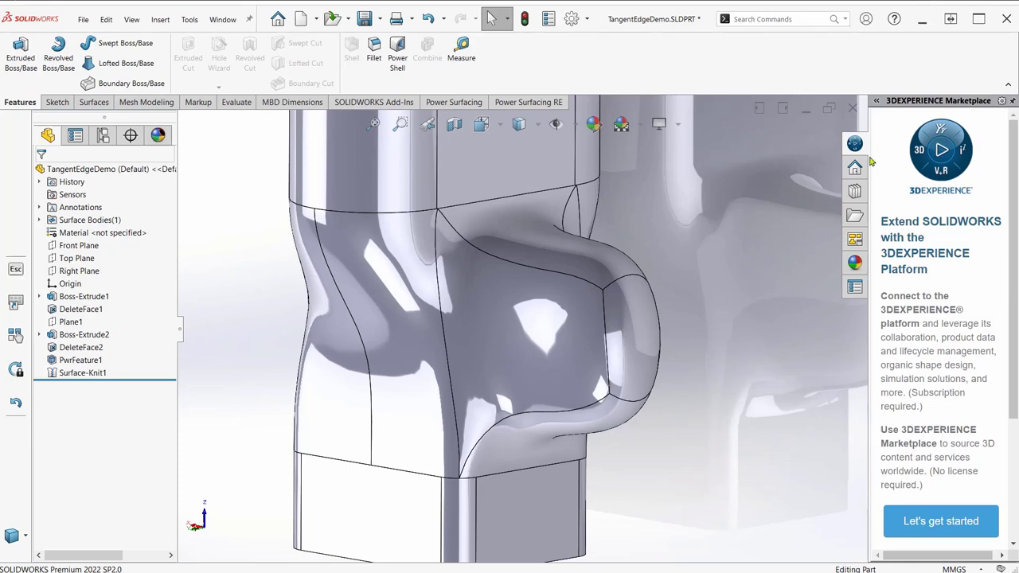
- Open the sketch of the rounded-rectangle extrusion Boss-Extrude1 for editing
scroll(703, 264, up, 1)
scroll(458, 301, up, 1)
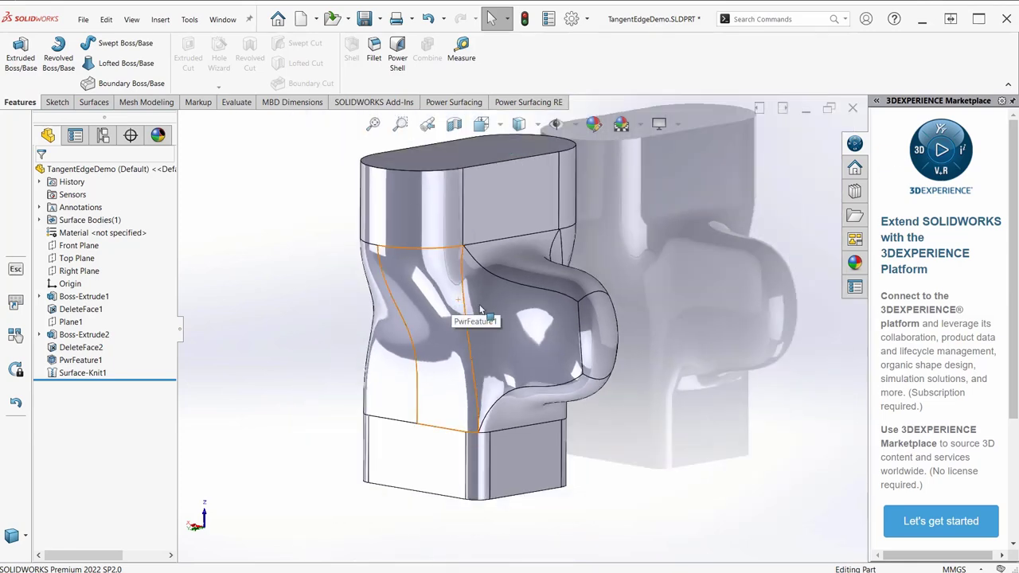
scroll(480, 311, down, 1)
scroll(509, 316, down, 1)
scroll(510, 317, up, 2)
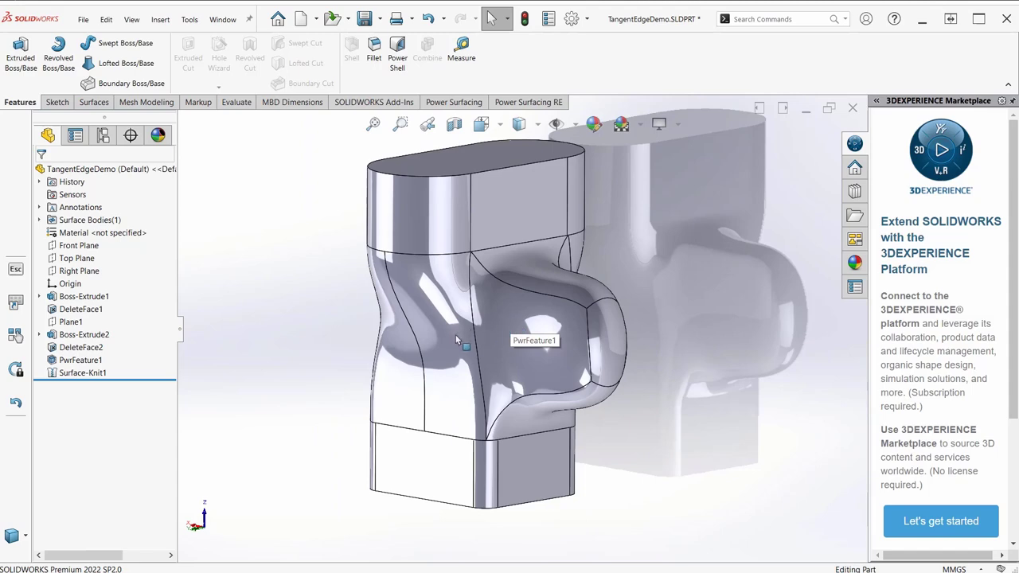
middle_drag(455, 334, 239, 358)
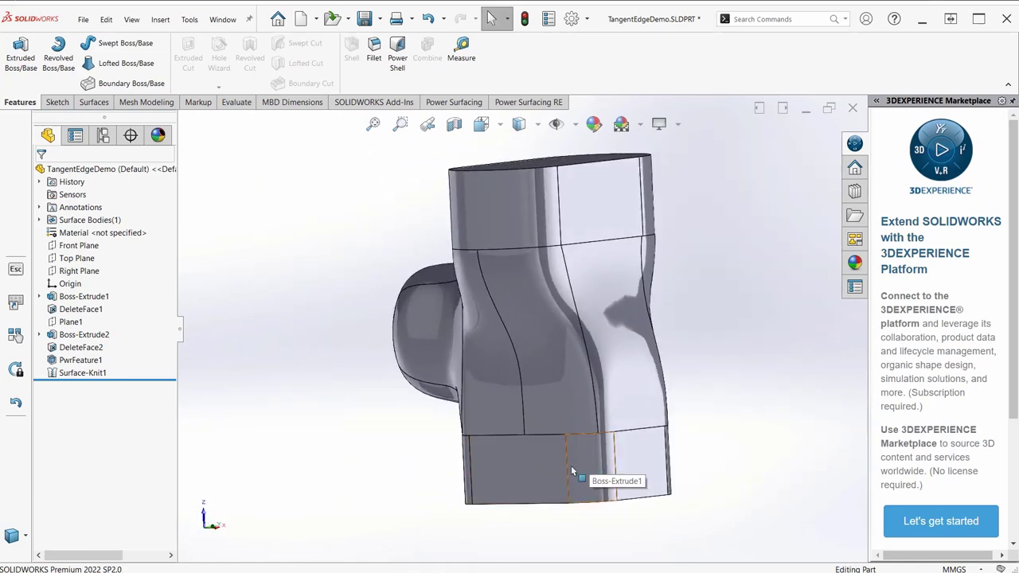
click(39, 296)
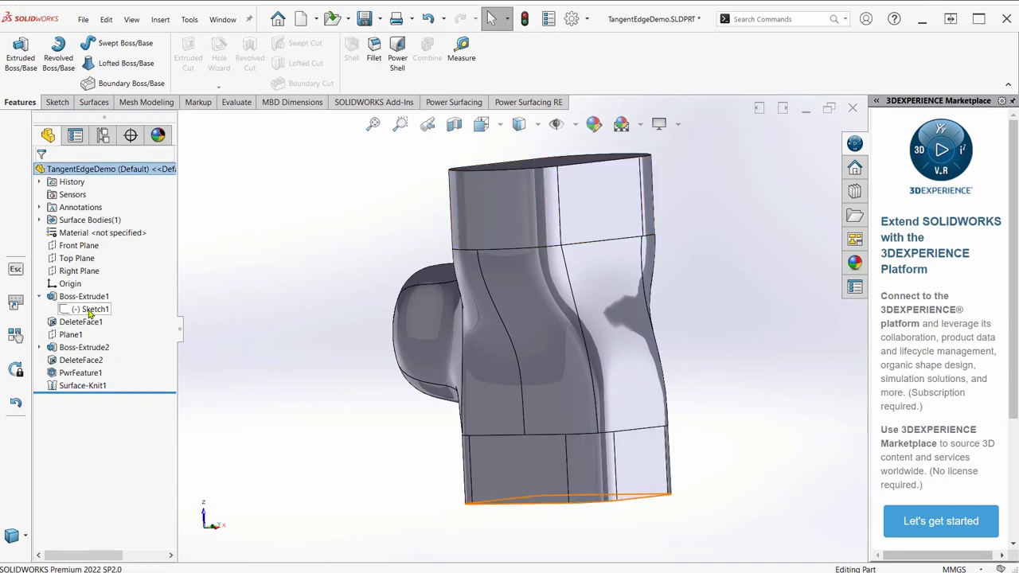
click(91, 309)
click(102, 271)
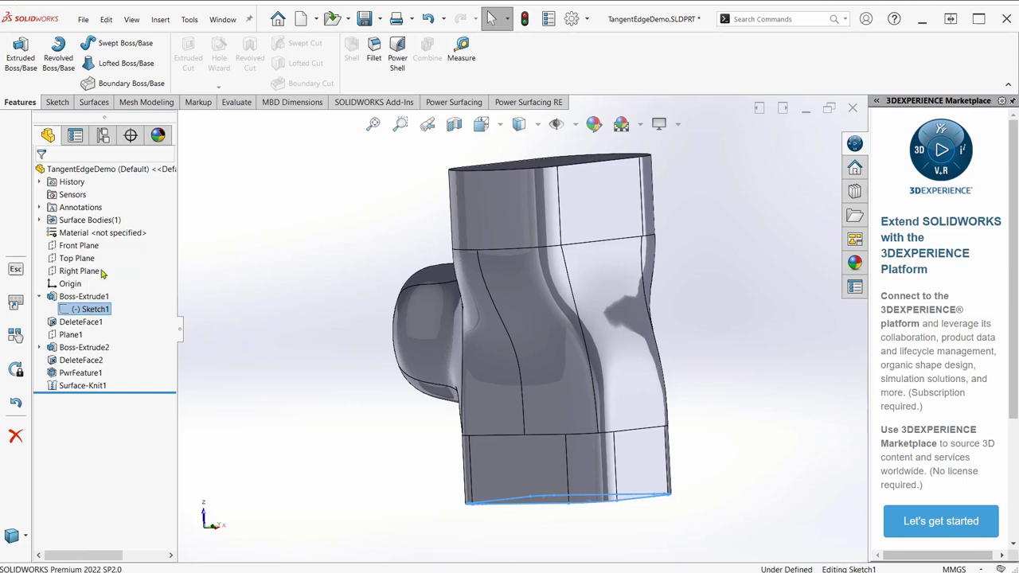
- Sketch a straight line about 28.28 mm long between the two endpoints of the R20 corner arc
mouse_move(409, 301)
middle_down()
mouse_move(434, 372)
mouse_move(482, 387)
middle_up()
scroll(614, 522, up, 1)
scroll(611, 517, up, 3)
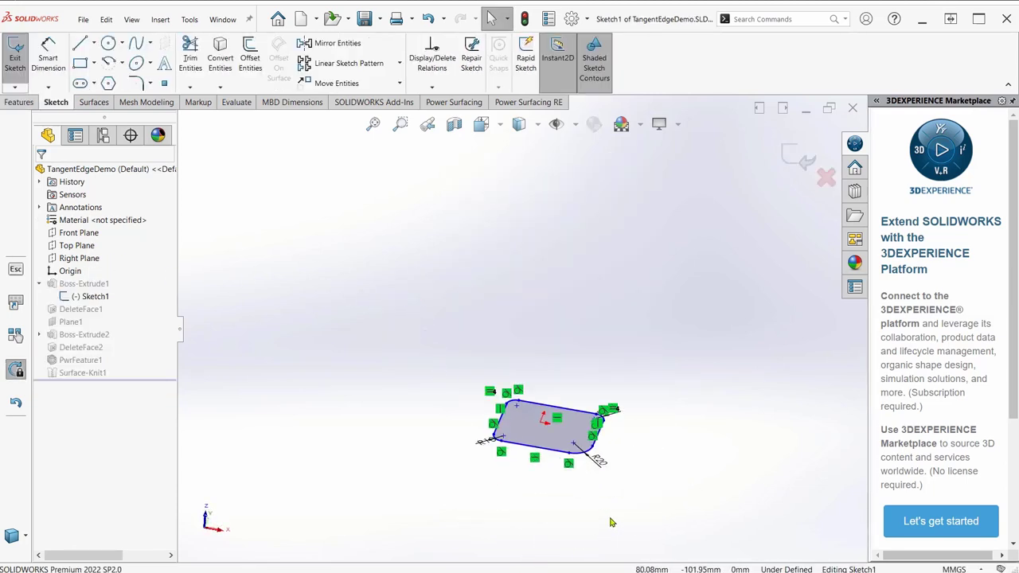
scroll(590, 444, down, 5)
scroll(518, 417, down, 2)
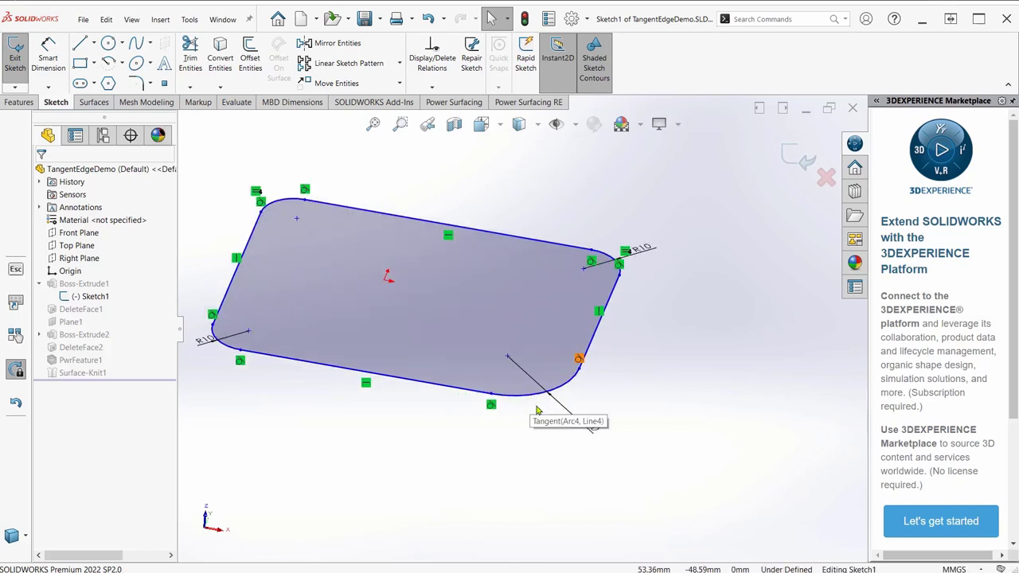
click(534, 396)
click(190, 87)
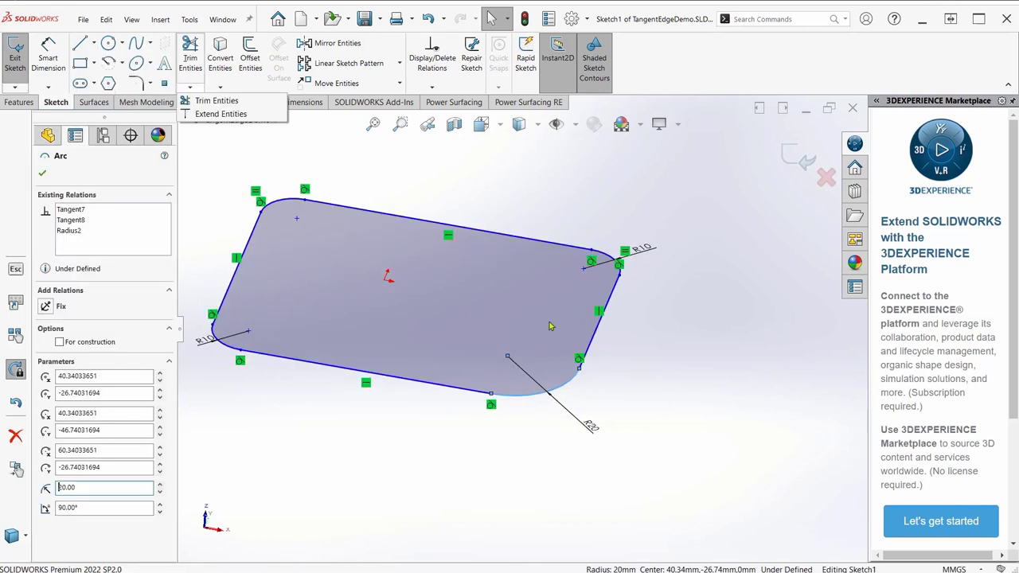
click(93, 45)
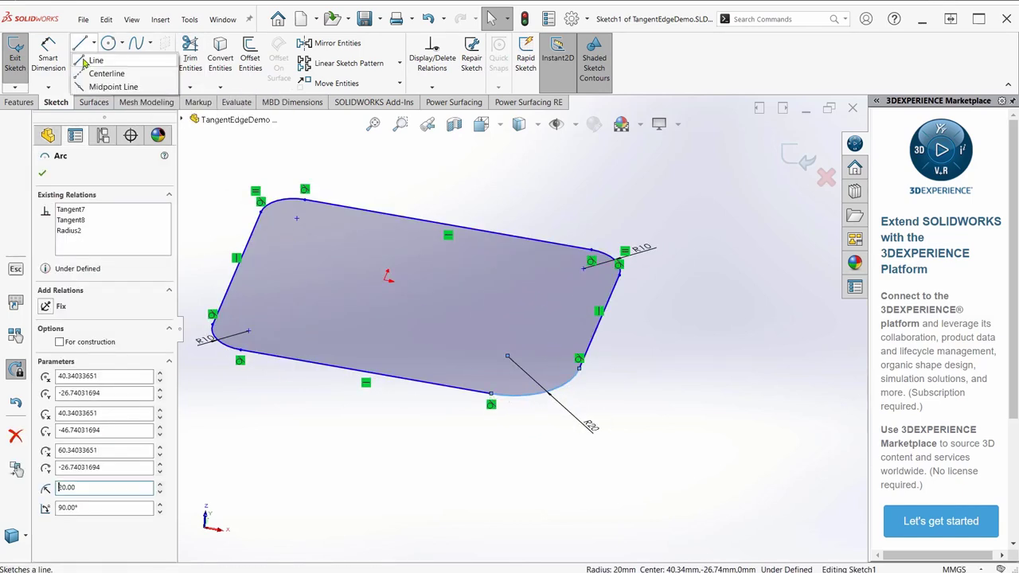
click(93, 44)
click(93, 44)
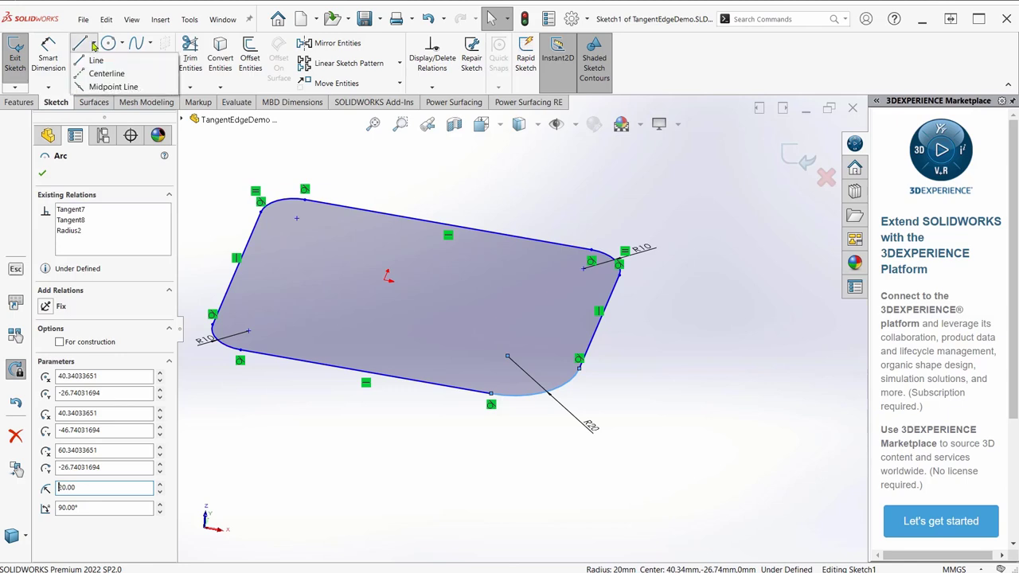
click(95, 61)
click(491, 394)
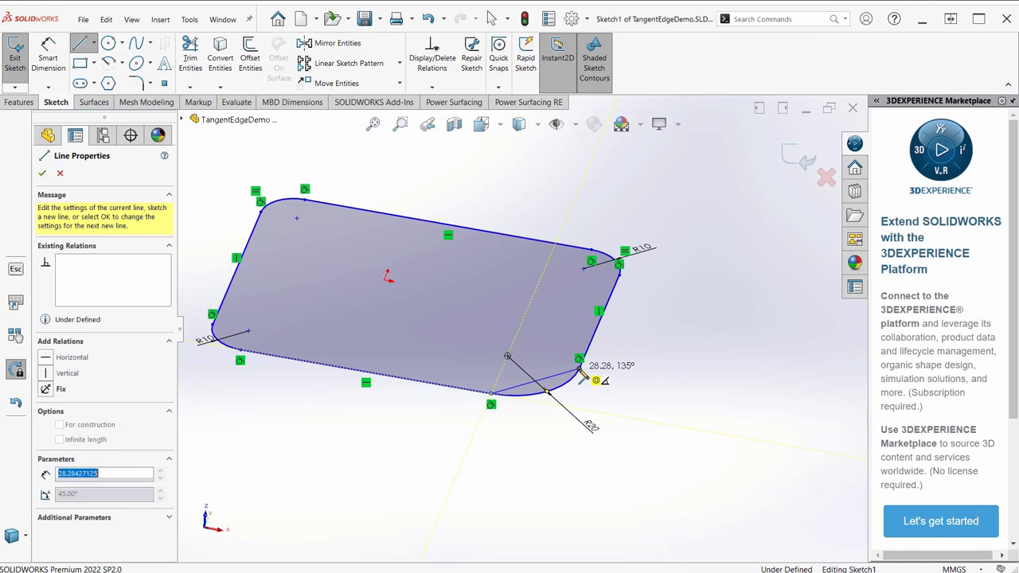
key(Escape)
- Delete the R20 corner arc so the straight line closes the profile, and exit the sketch to rebuild the part
click(531, 400)
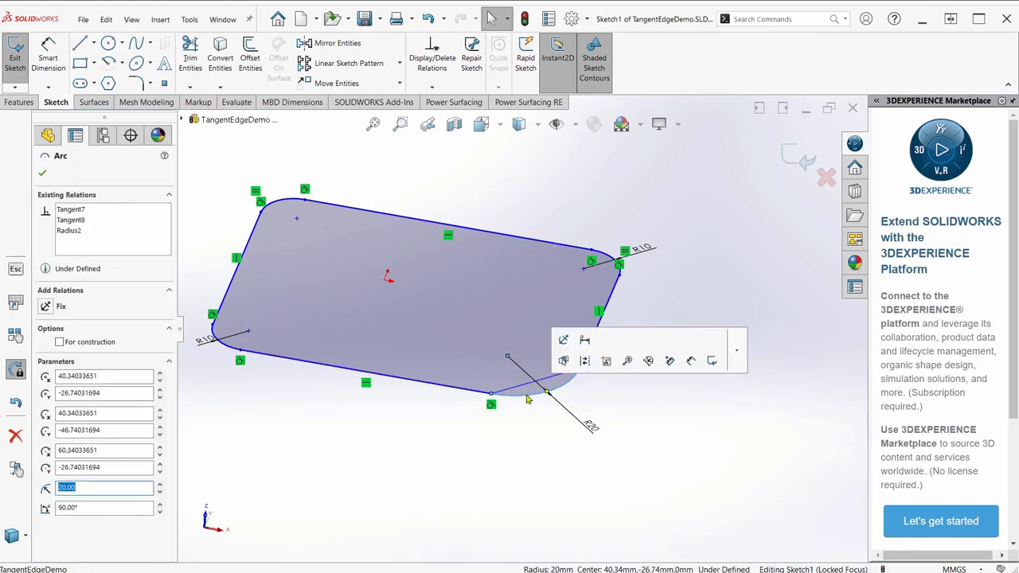
right_click(527, 398)
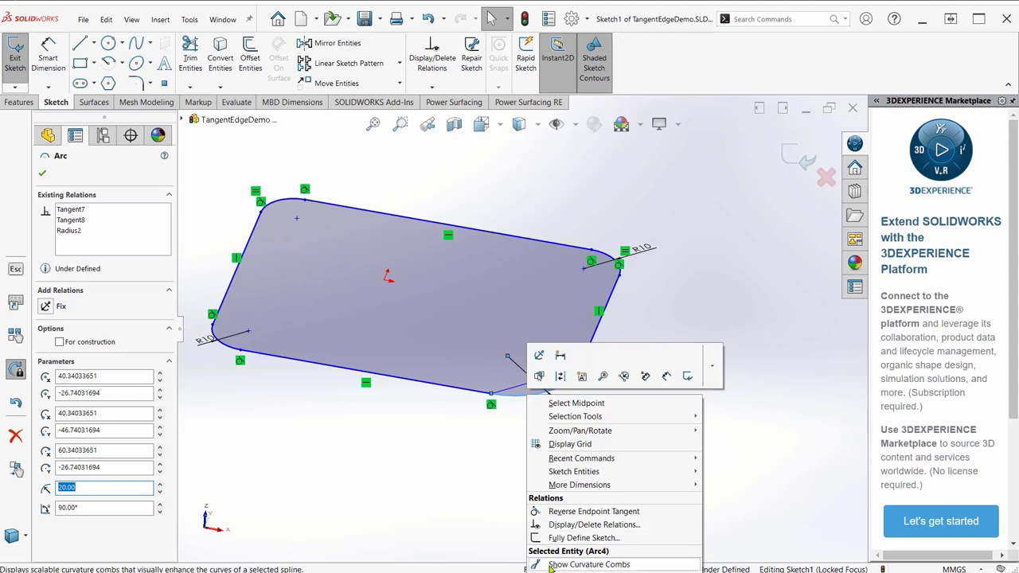
click(643, 436)
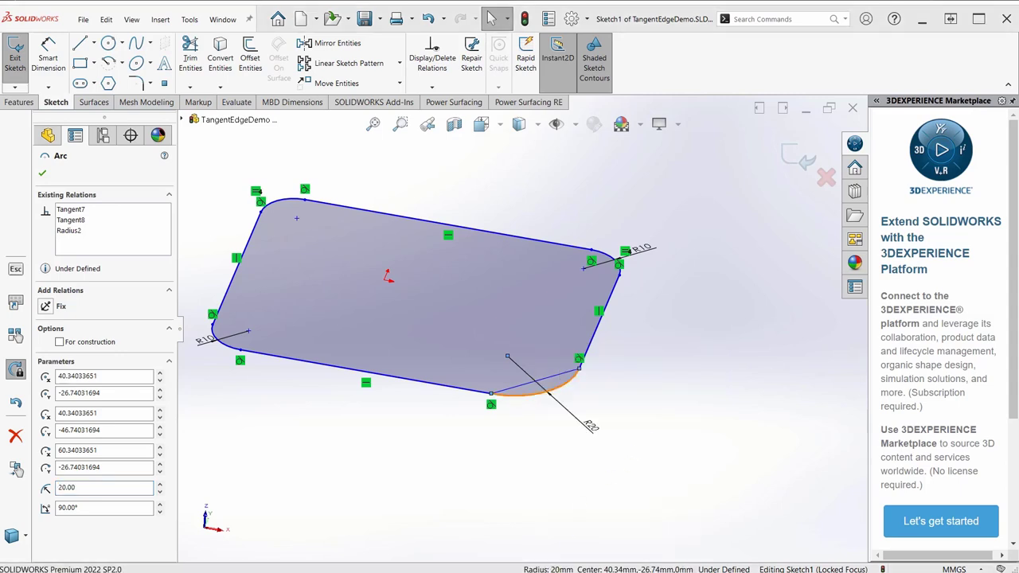
key(Delete)
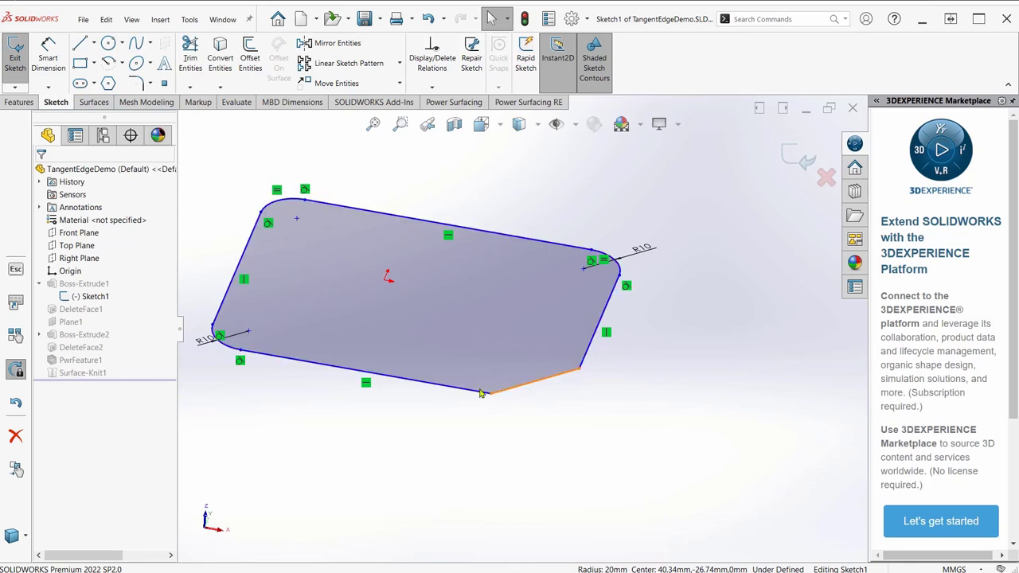
scroll(545, 308, up, 3)
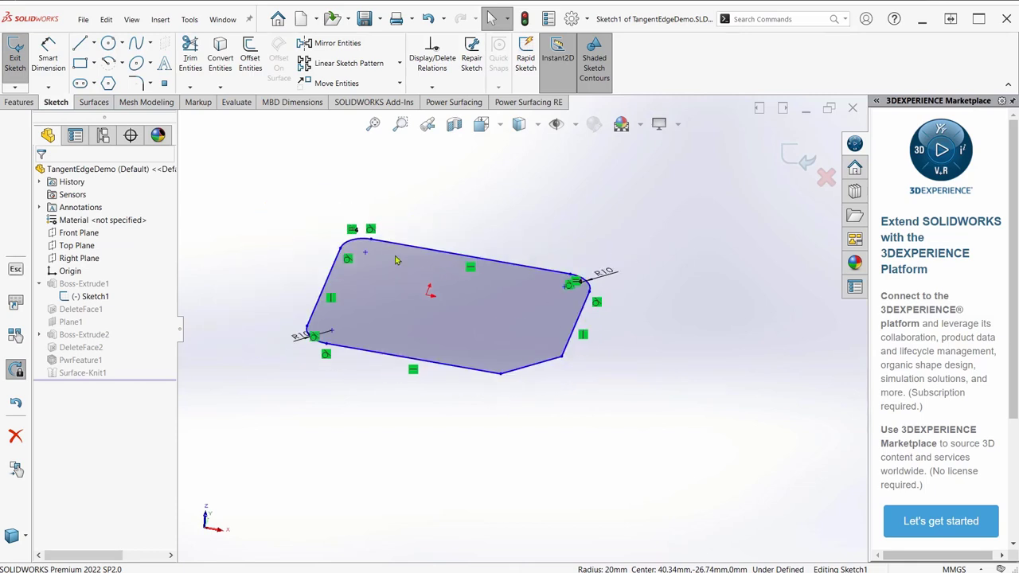
scroll(396, 261, down, 2)
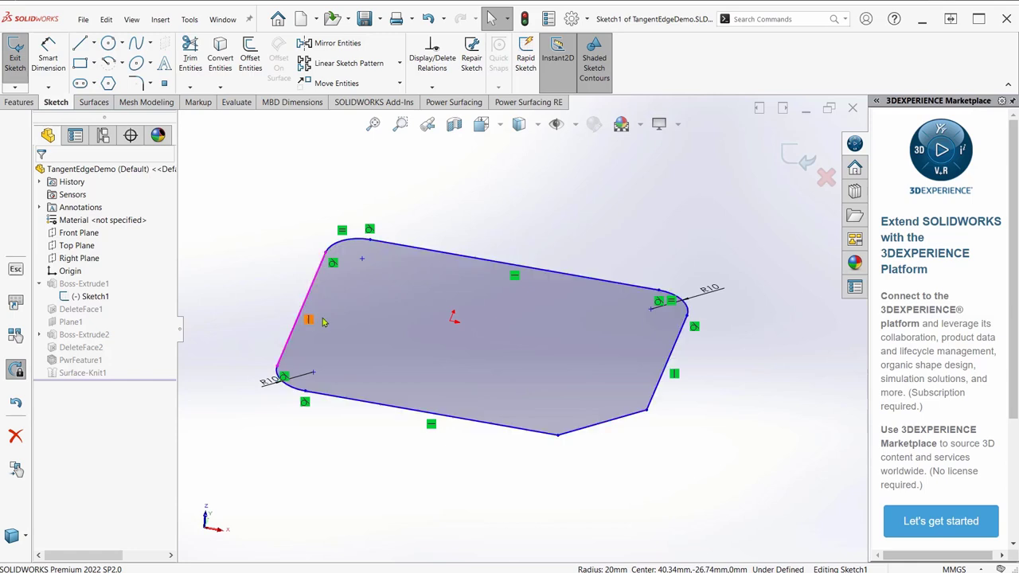
click(799, 158)
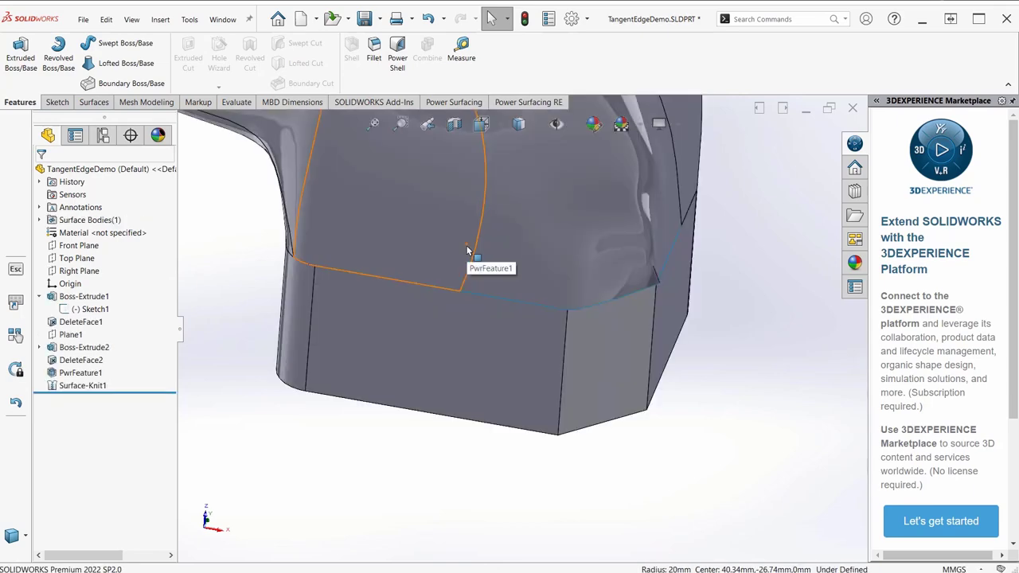
- Reopen the transition PowerFeature for editing from its face above the chamfered base corner
scroll(580, 239, down, 1)
middle_drag(580, 240, 532, 214)
scroll(563, 194, up, 5)
click(531, 192)
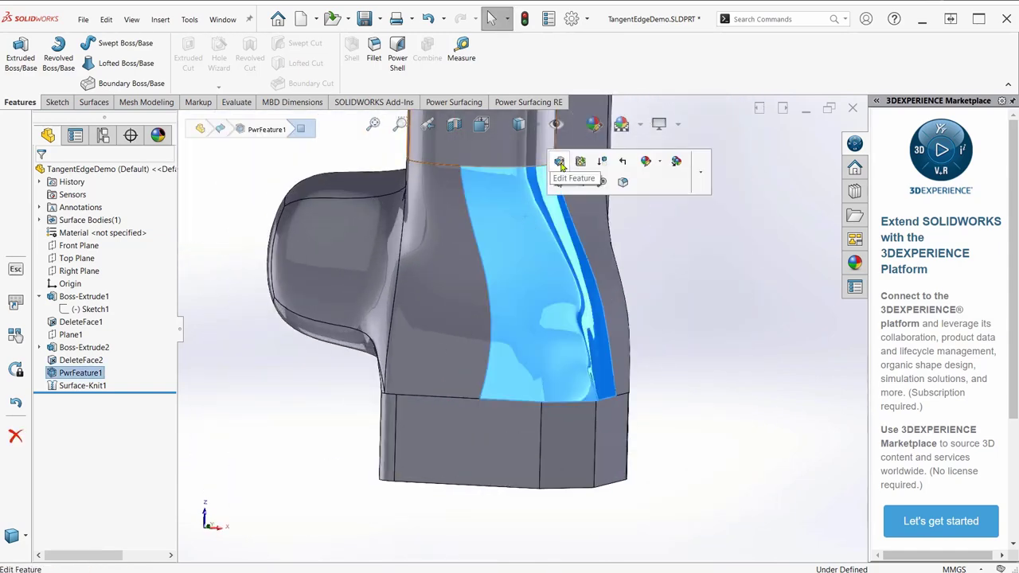
click(559, 162)
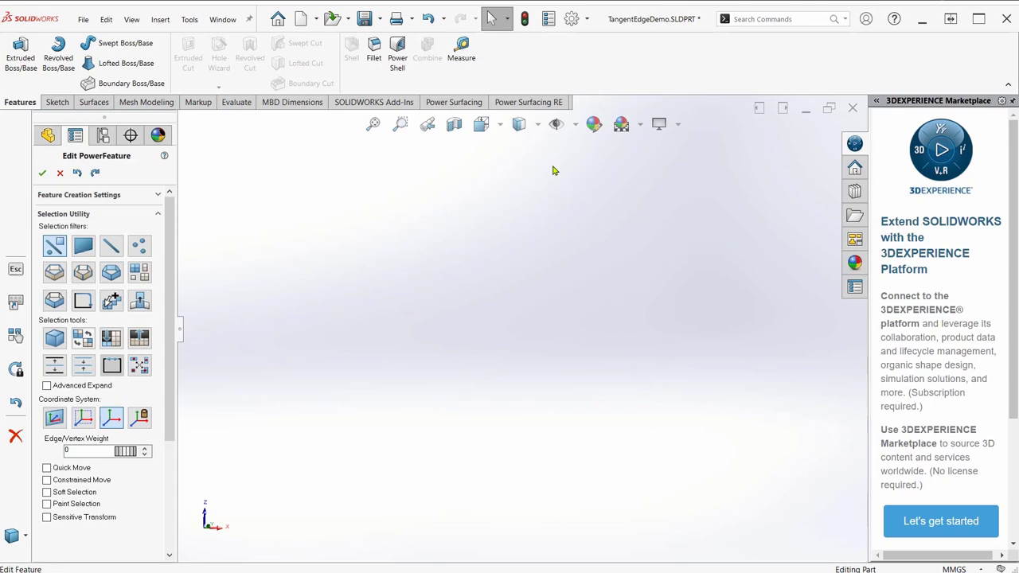
- Switch the transition's display from the smooth surface to the flat-faced control cage only
mouse_move(563, 388)
middle_down()
mouse_move(548, 192)
mouse_move(560, 391)
middle_up()
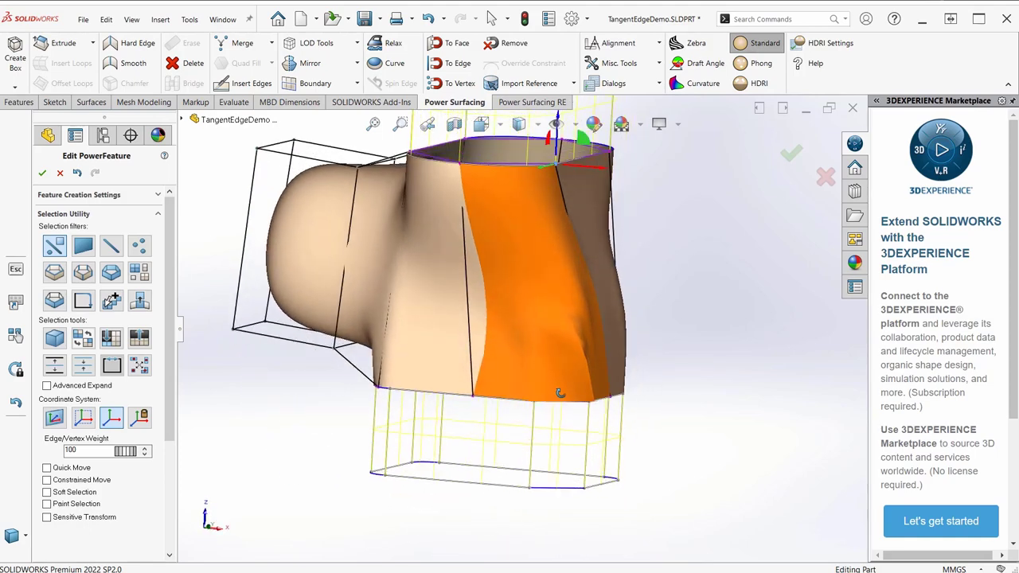
scroll(558, 416, down, 3)
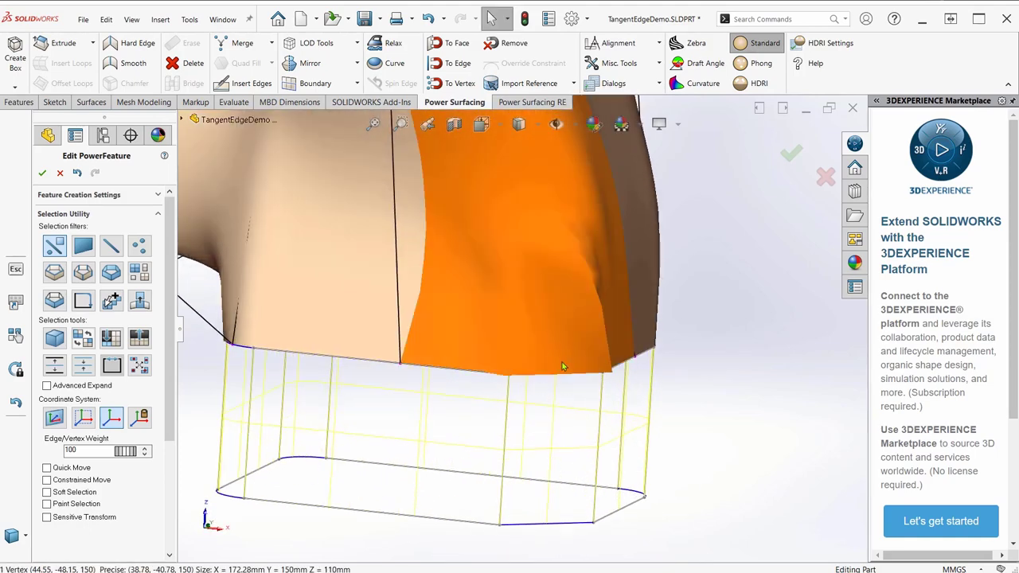
scroll(562, 363, up, 3)
scroll(510, 297, down, 4)
scroll(535, 333, up, 6)
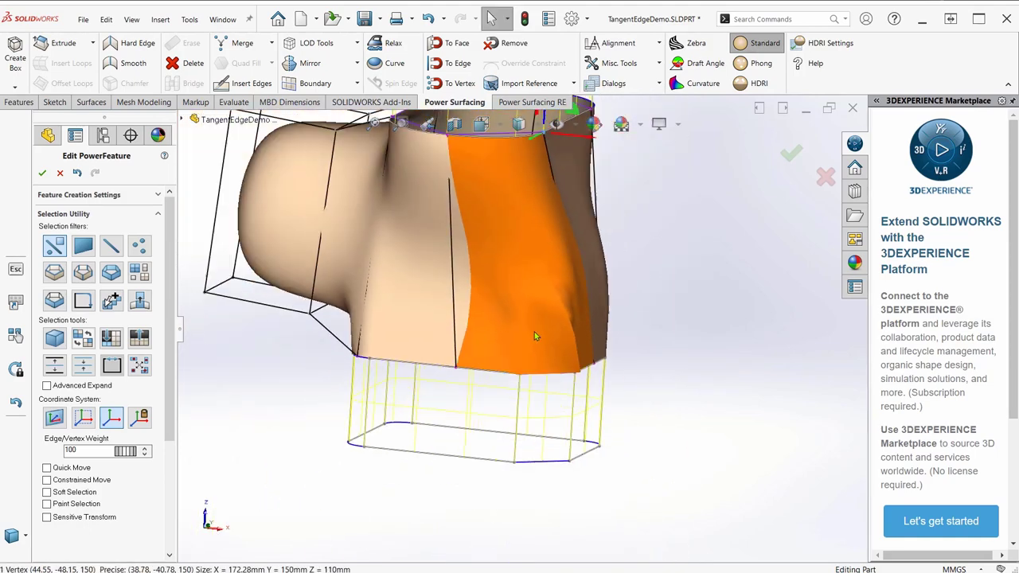
scroll(535, 333, down, 3)
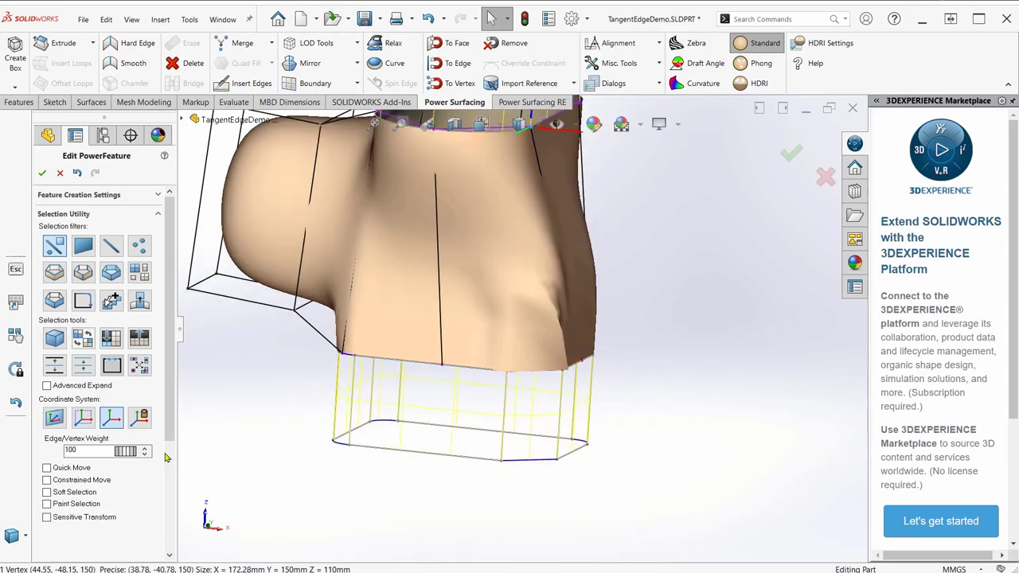
scroll(166, 458, down, 3)
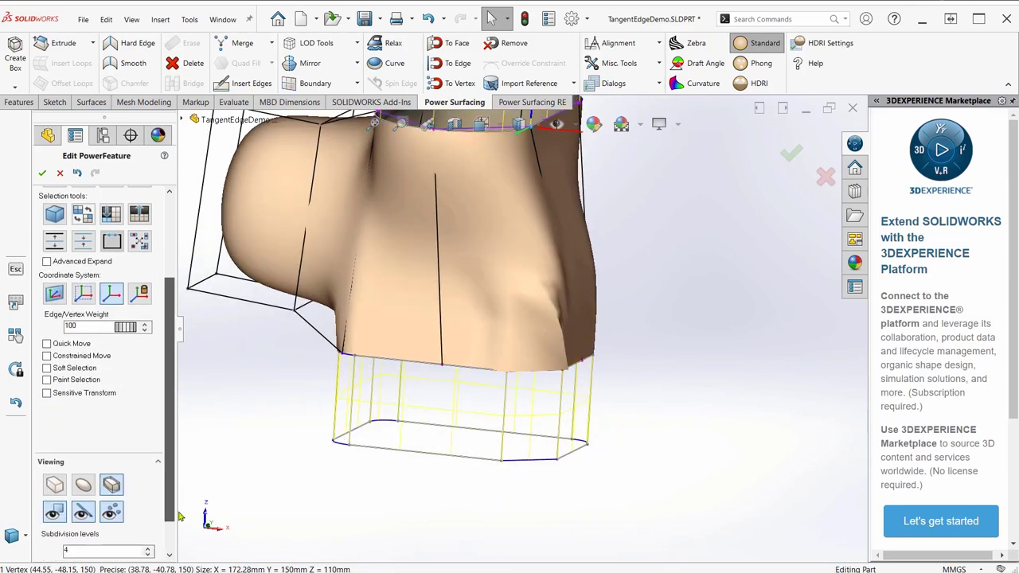
click(55, 473)
- Slide the cage's lower corner vertex along the base edge to the chamfer corner at X 40.34, Y -46.74, Z 40
middle_drag(582, 421, 605, 386)
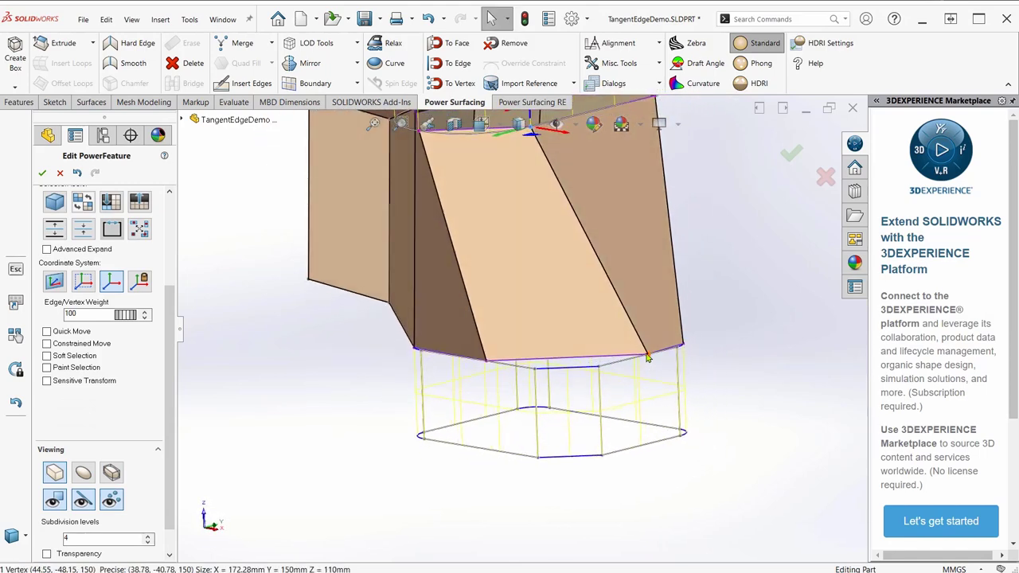
click(647, 359)
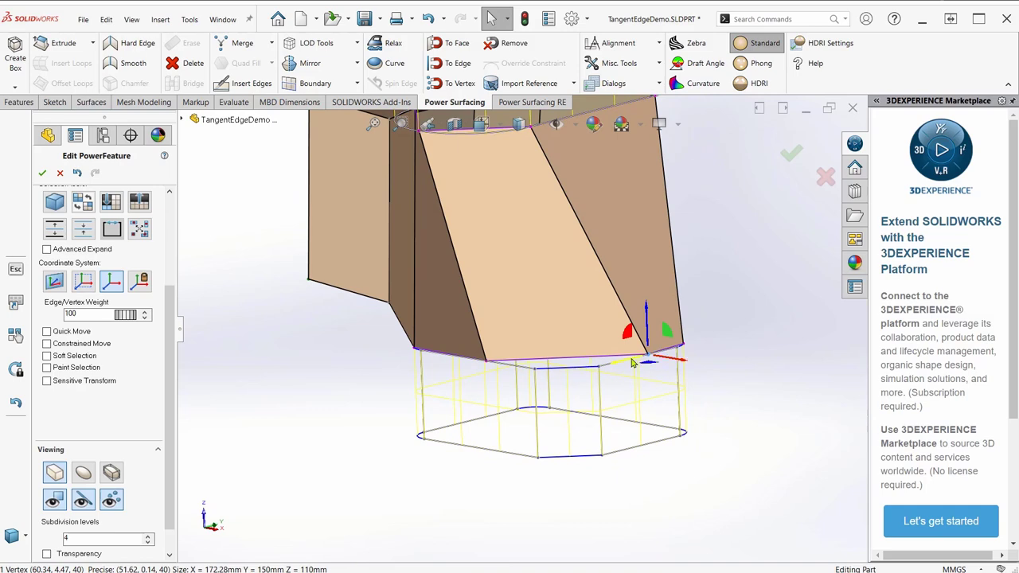
drag(623, 364, 552, 371)
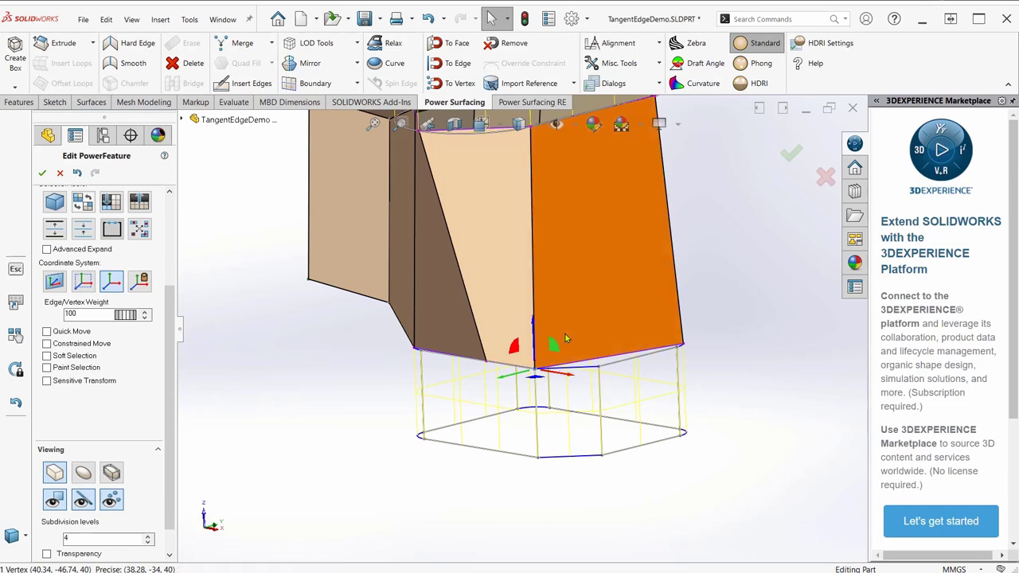
middle_drag(542, 373, 555, 417)
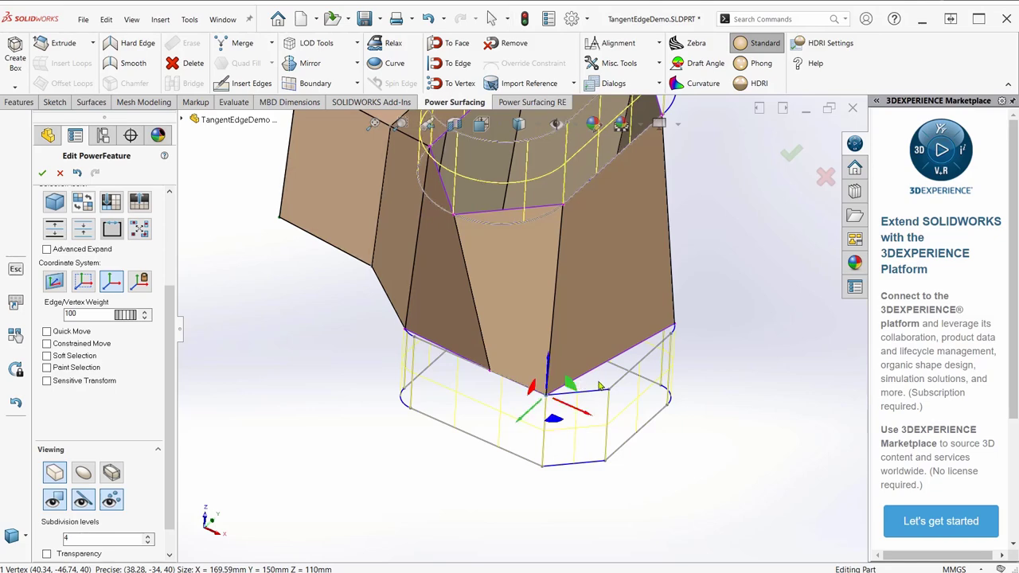
scroll(609, 354, up, 1)
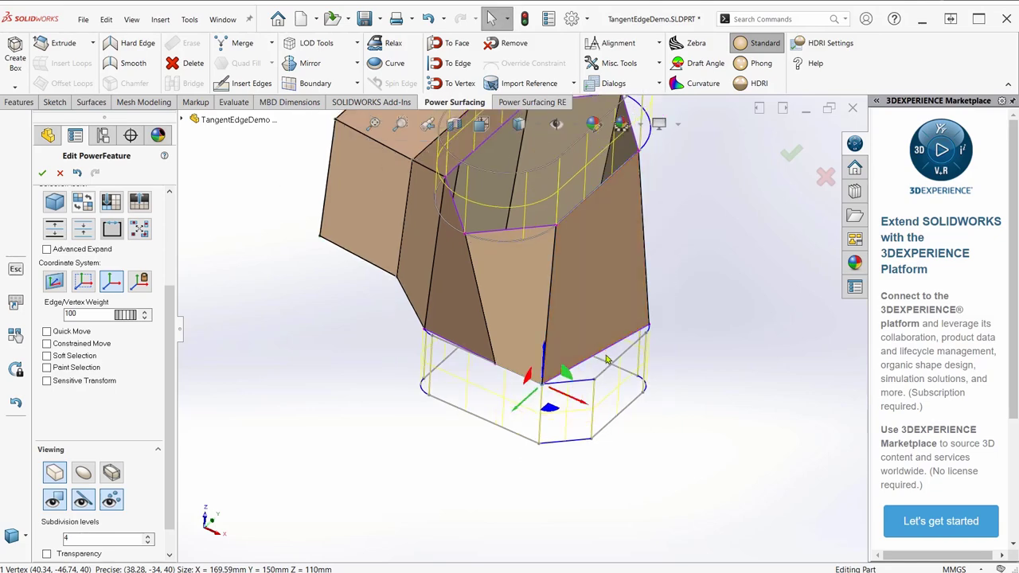
middle_drag(561, 334, 571, 304)
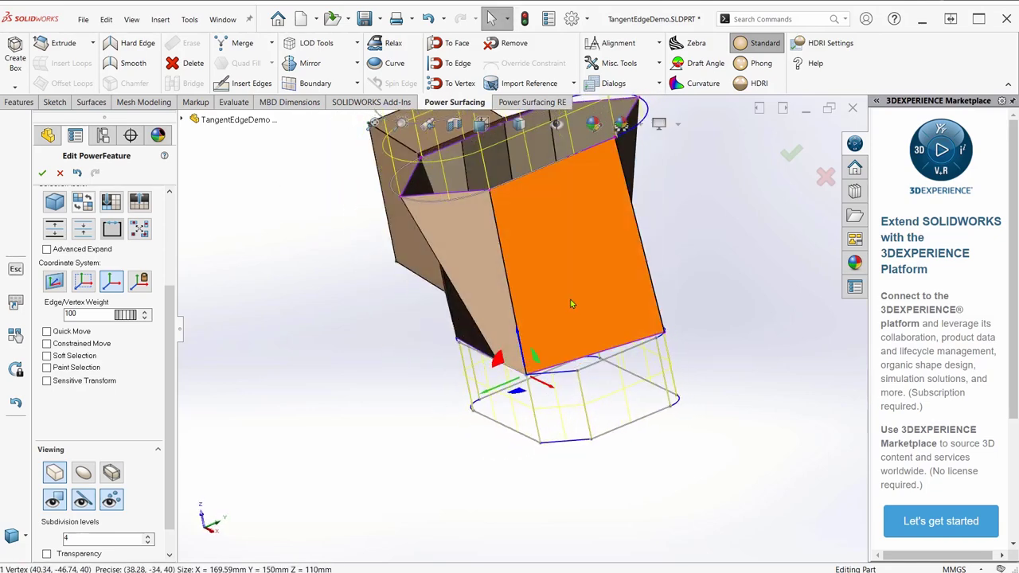
- Insert an edge down the wide cage face beside the chamfer, from the upper rim to the lower boundary
right_click(574, 306)
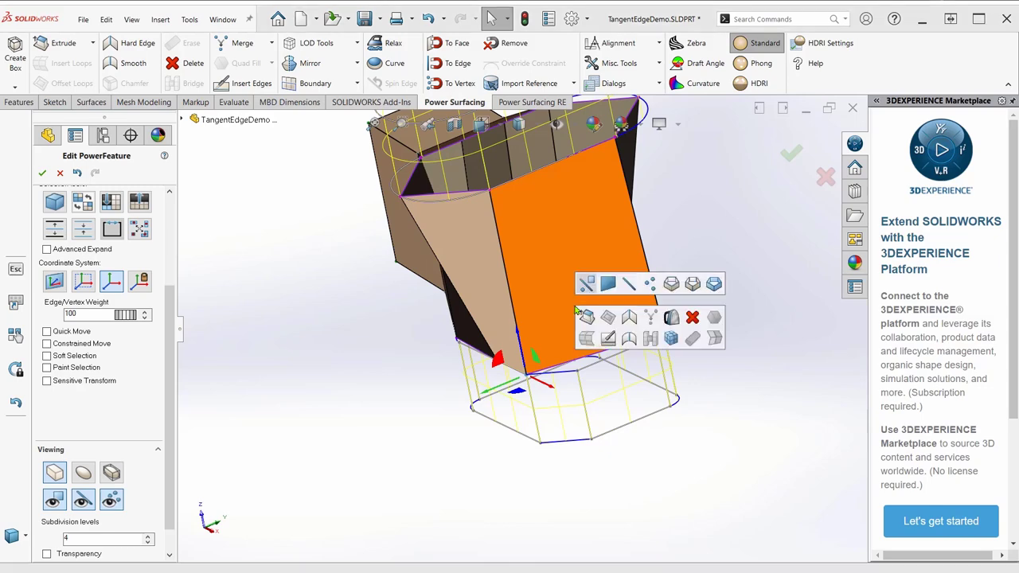
click(608, 338)
click(540, 169)
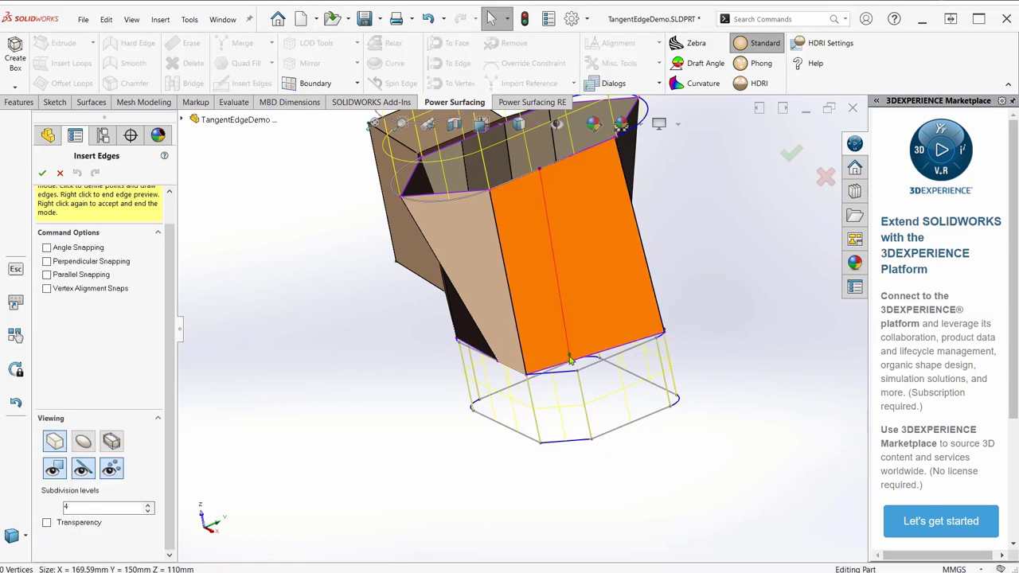
click(570, 360)
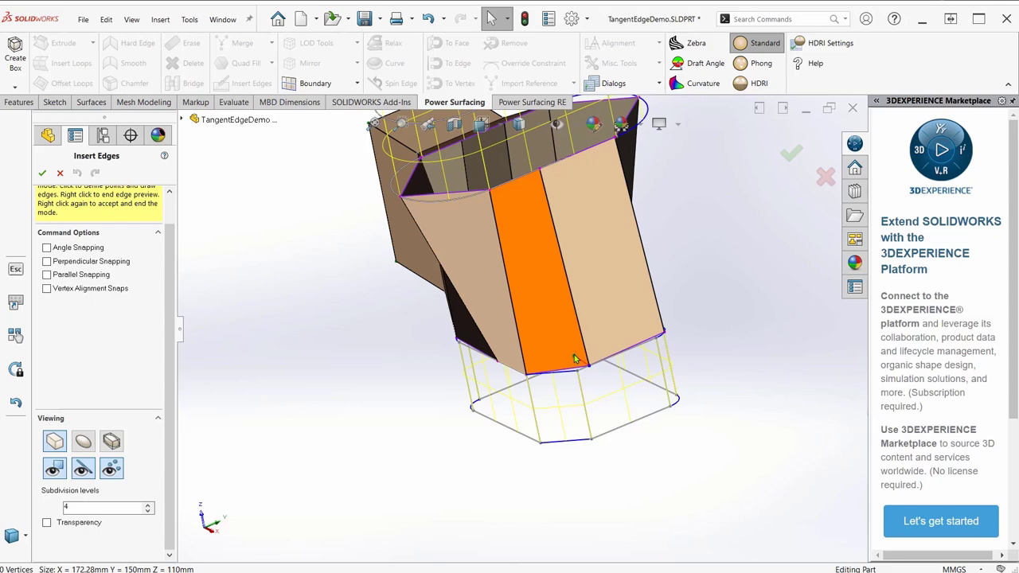
right_click(574, 359)
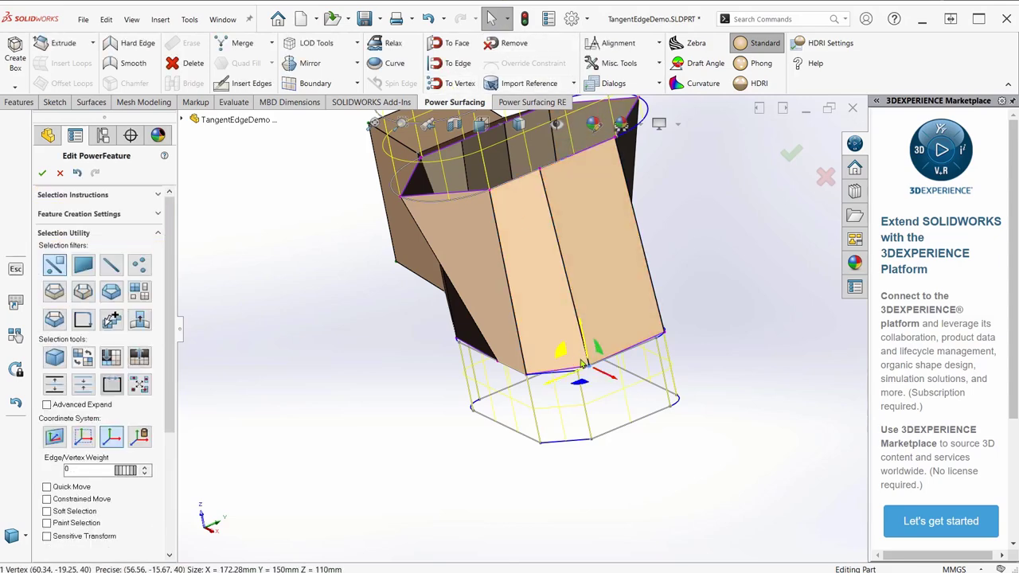
- Select the cage's lower corner vertex at the chamfer and switch the display to the smooth subdivision surface
click(526, 377)
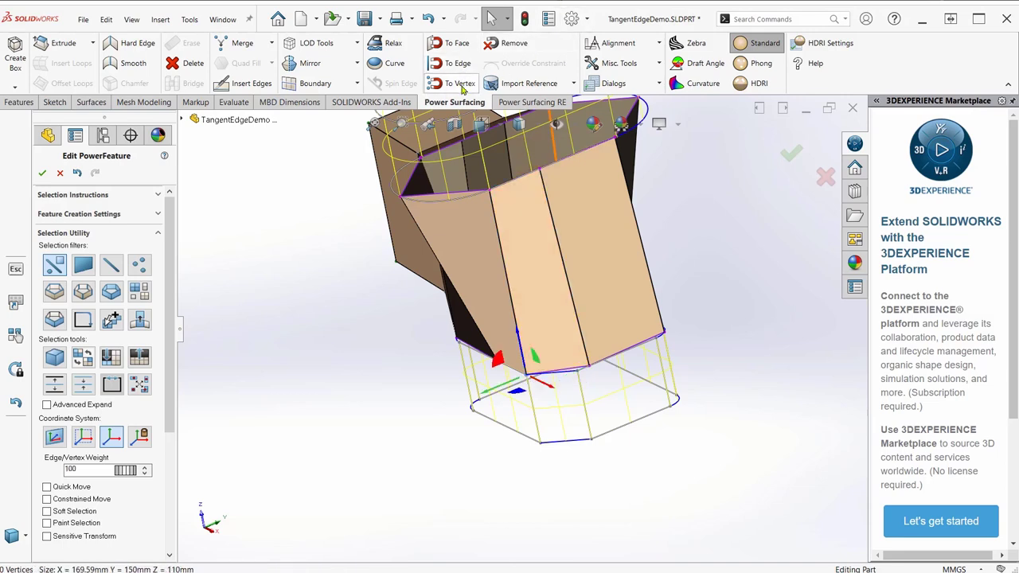
scroll(162, 451, down, 5)
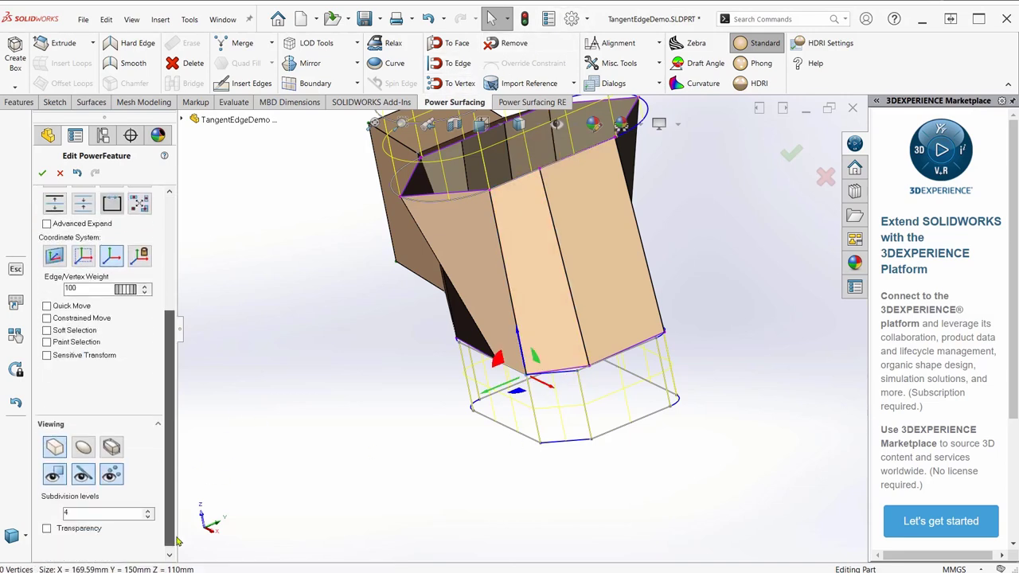
key(Tab)
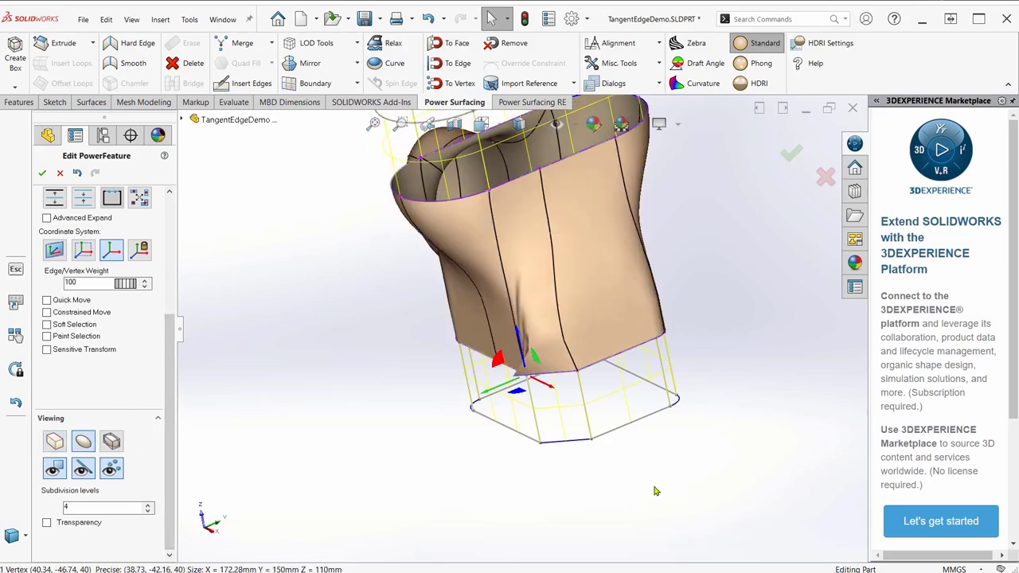
- Snap the transition's lower boundary edges to the base body's edges with To Edge
middle_drag(548, 410, 593, 378)
scroll(558, 380, down, 3)
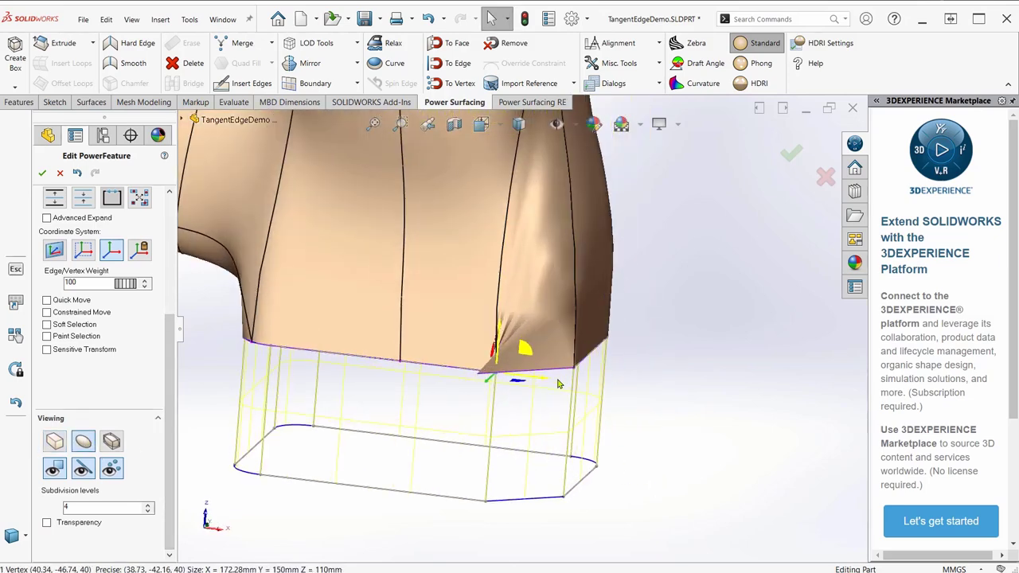
click(421, 167)
click(452, 66)
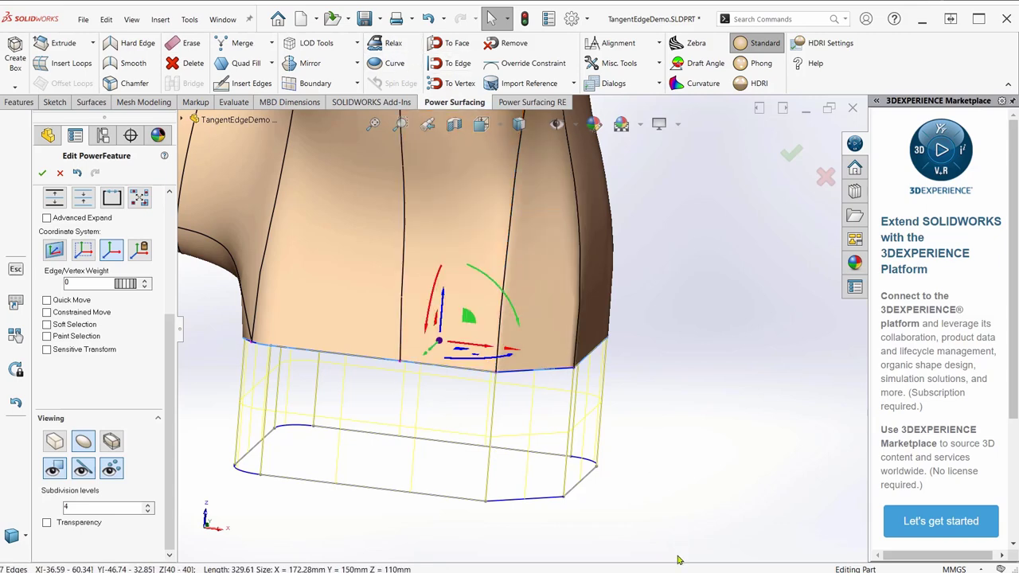
- Make the two vertical edges bordering the chamfer face hard along the transition's full height
middle_drag(519, 370, 579, 400)
scroll(576, 443, down, 7)
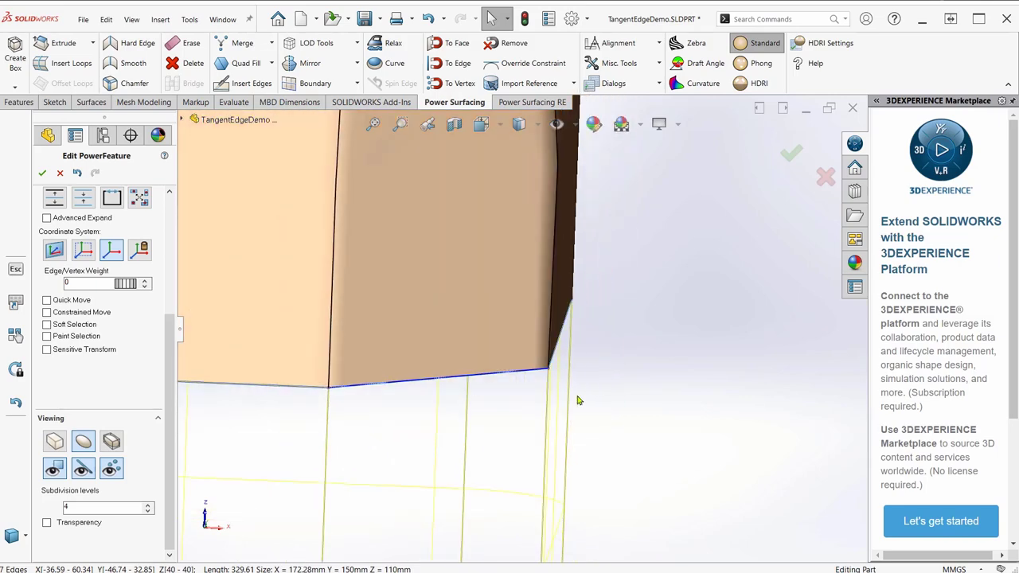
scroll(565, 396, up, 5)
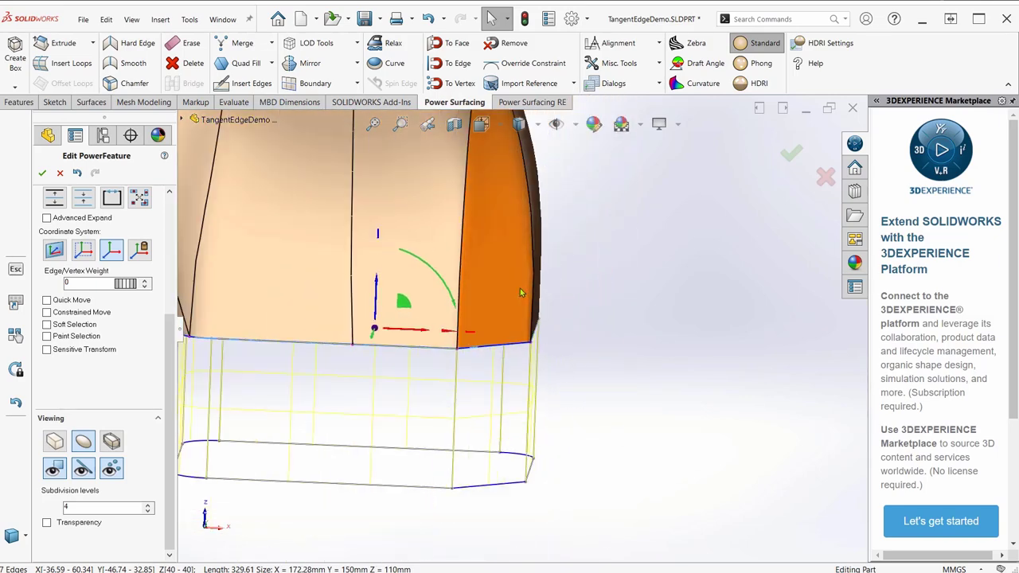
middle_drag(520, 289, 507, 296)
scroll(505, 296, up, 3)
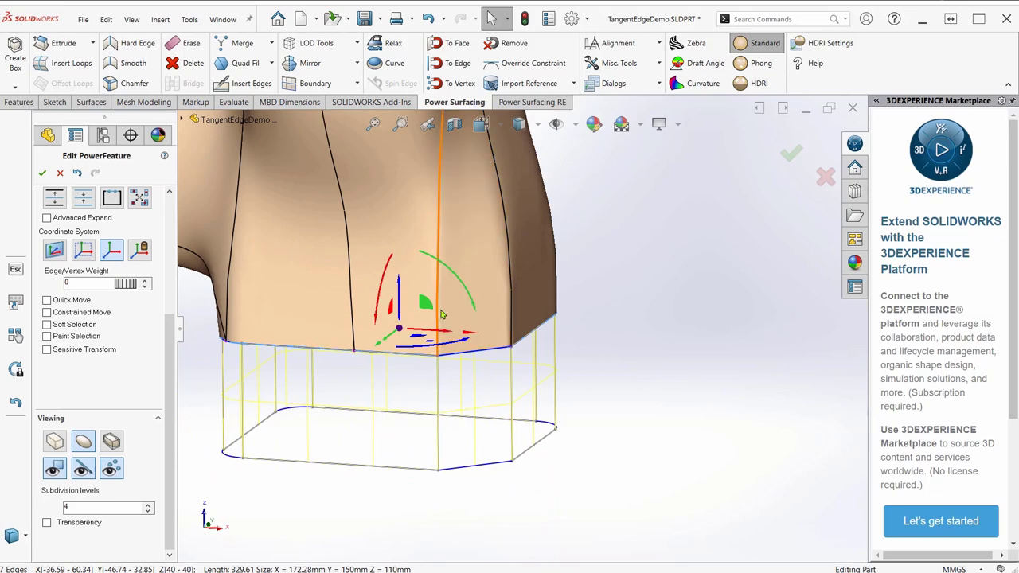
scroll(459, 310, up, 3)
scroll(461, 314, down, 3)
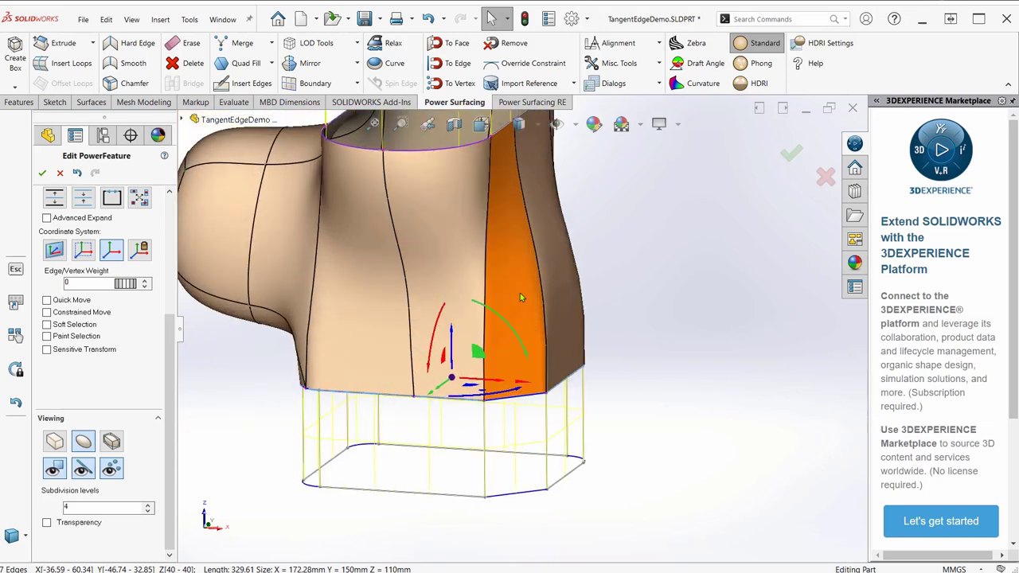
click(483, 336)
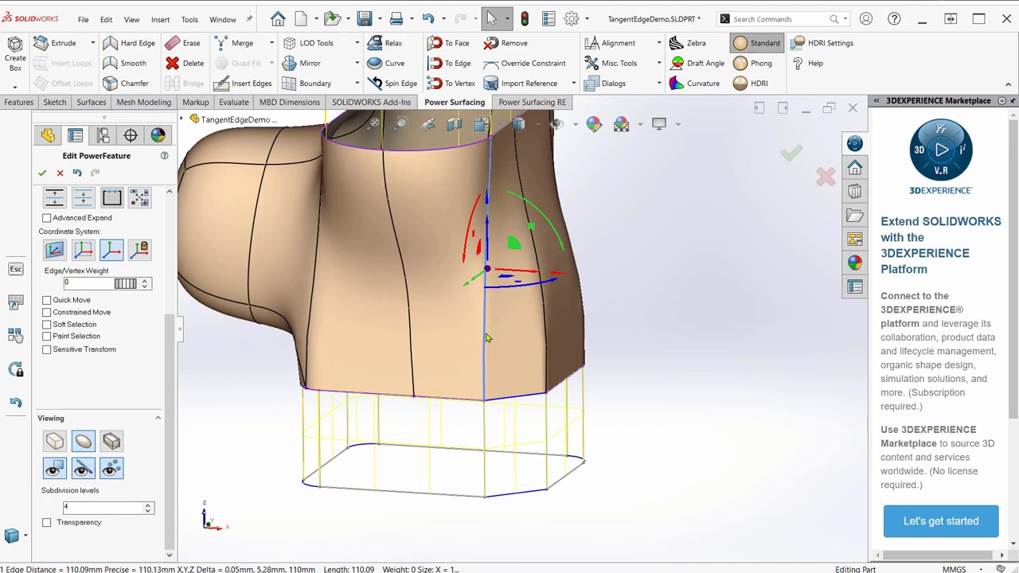
ctrl+click(545, 362)
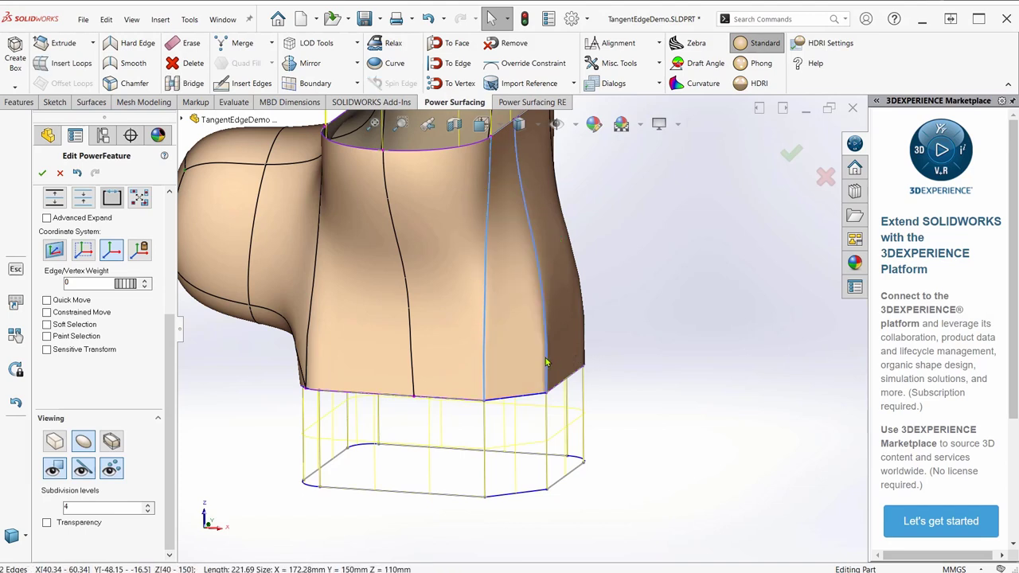
right_click(545, 362)
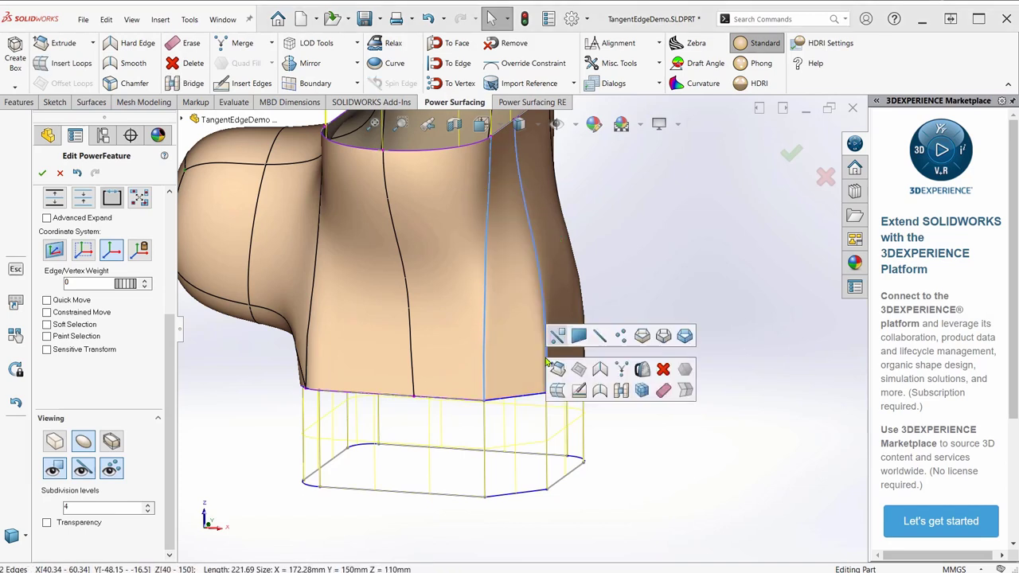
click(601, 371)
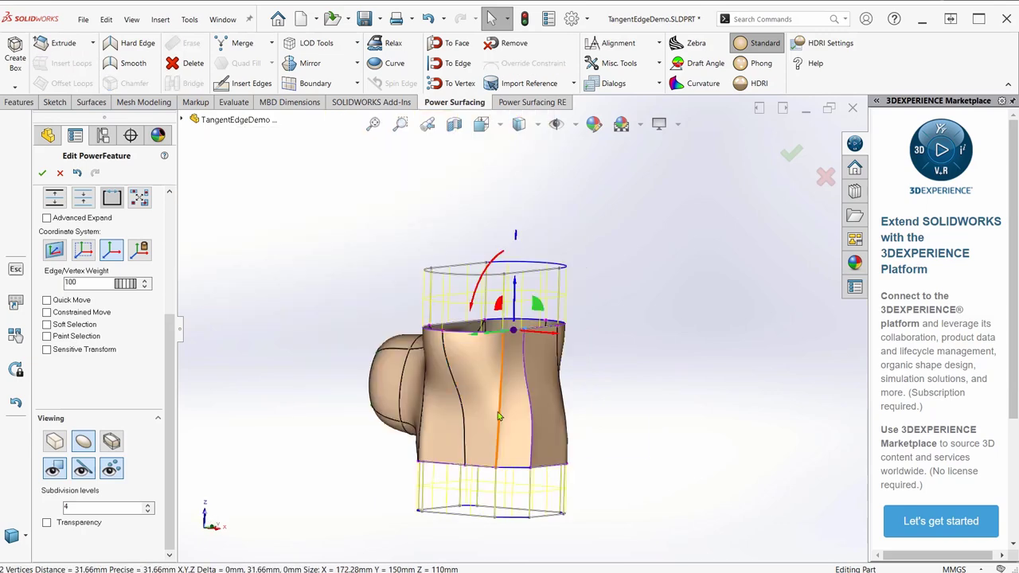
- Insert a horizontal edge at about mid-height across the chamfer face and the faces on both sides of it
key(s)
click(531, 447)
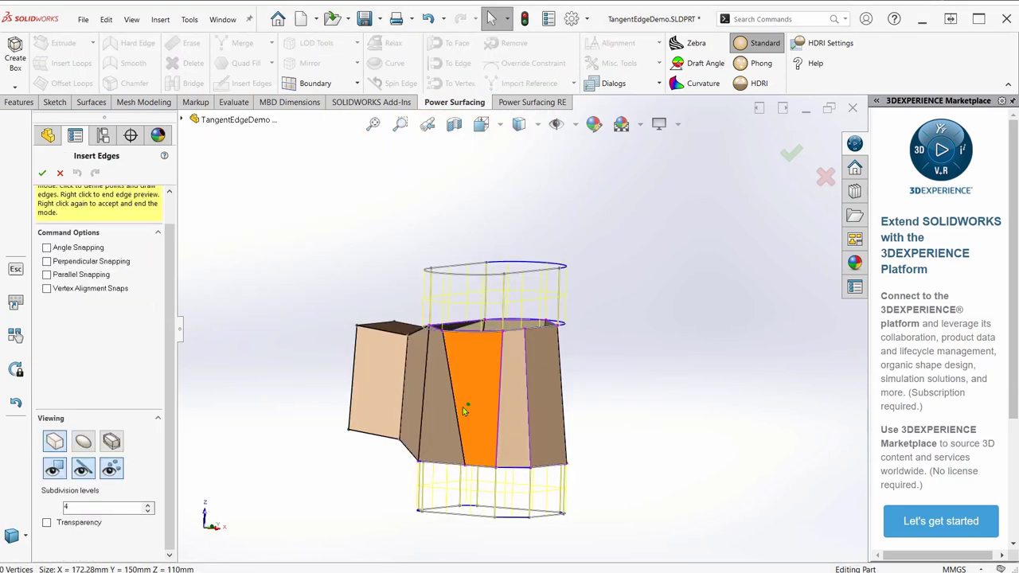
click(528, 408)
click(562, 407)
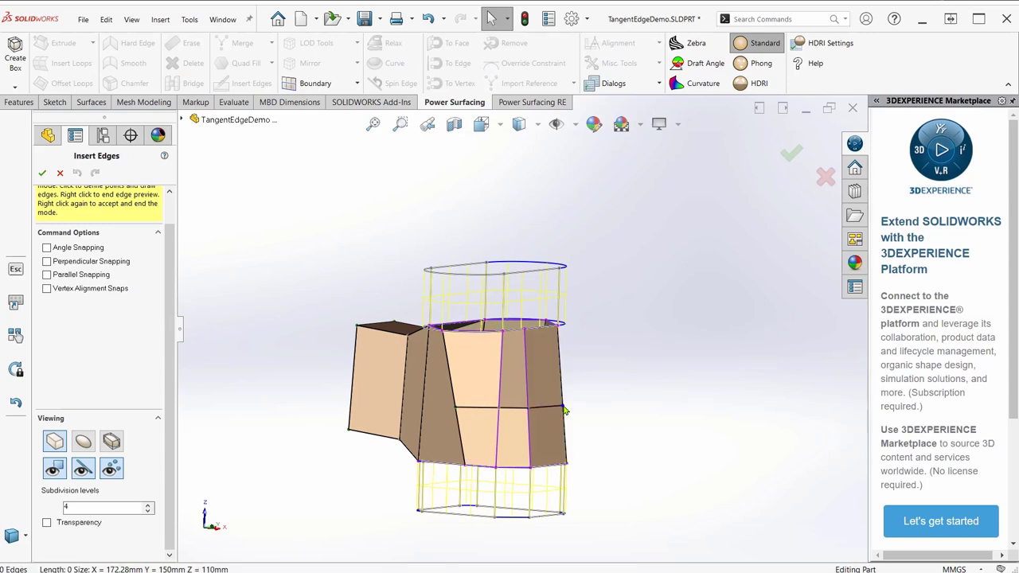
right_click(563, 409)
right_click(564, 410)
- Smooth the two hard edges above the inserted horizontal edge and select the vertices where those upper segments end
scroll(494, 387, down, 3)
scroll(506, 395, up, 3)
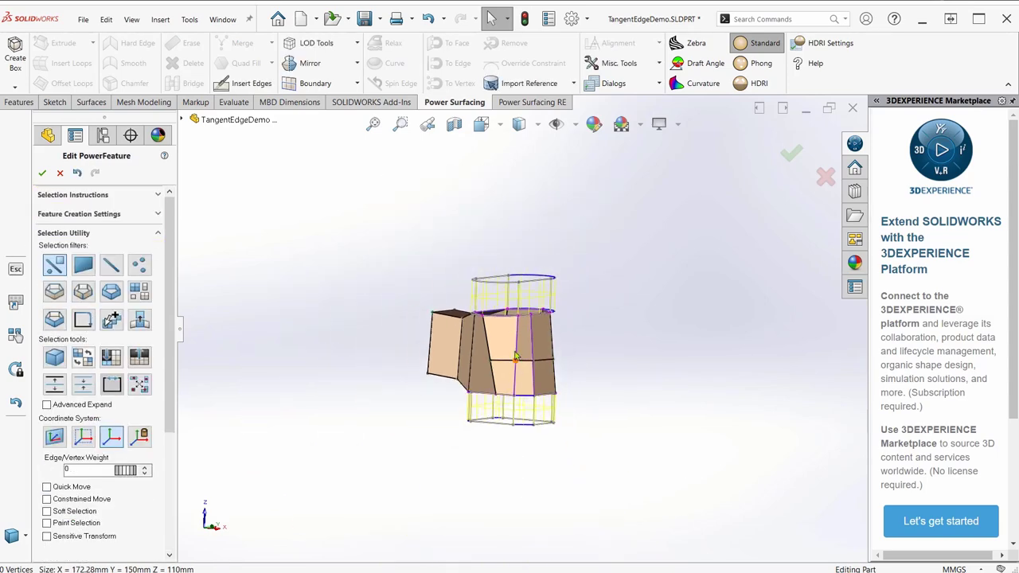
scroll(509, 334, down, 5)
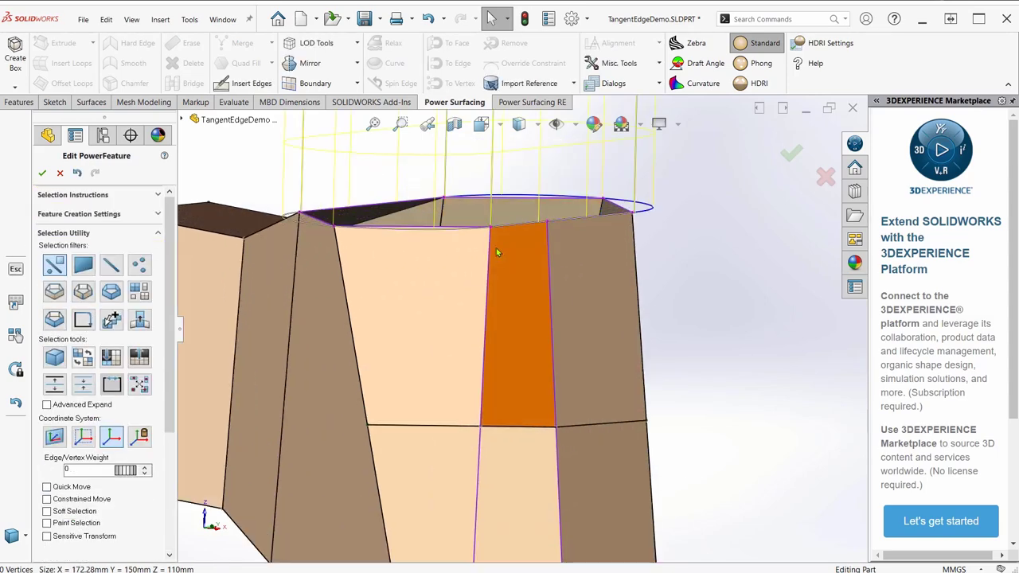
click(481, 367)
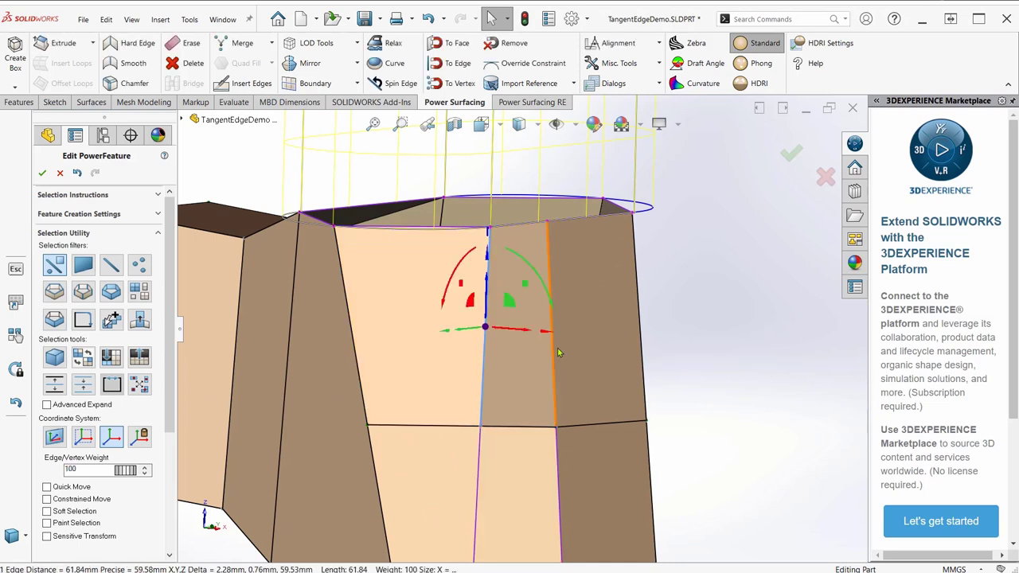
click(557, 359)
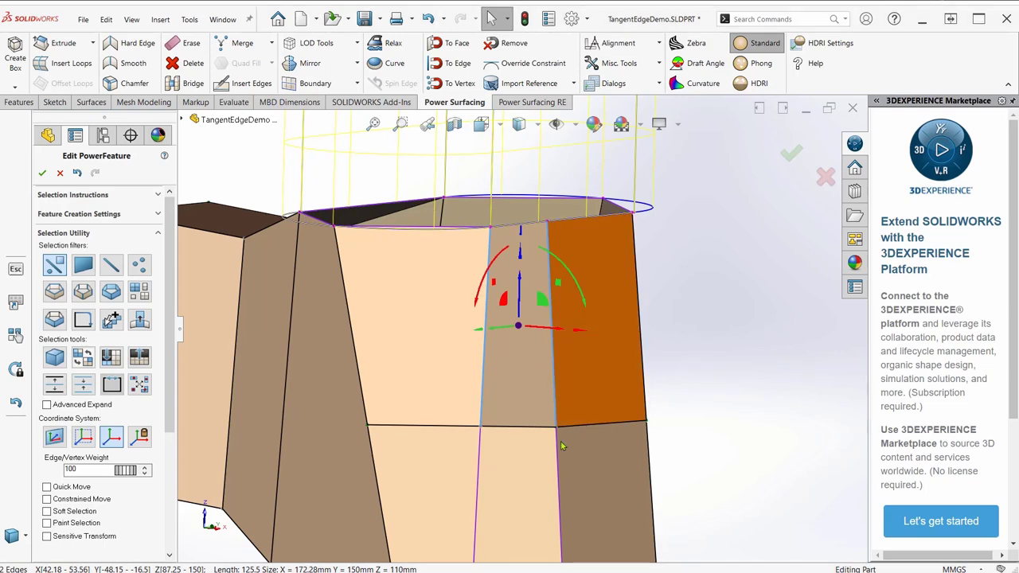
click(482, 427)
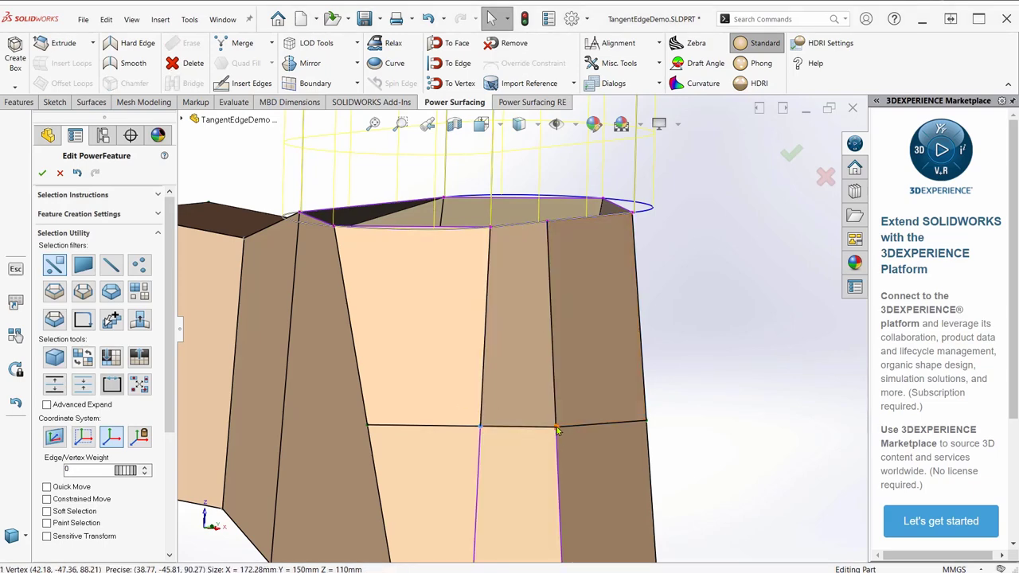
click(557, 428)
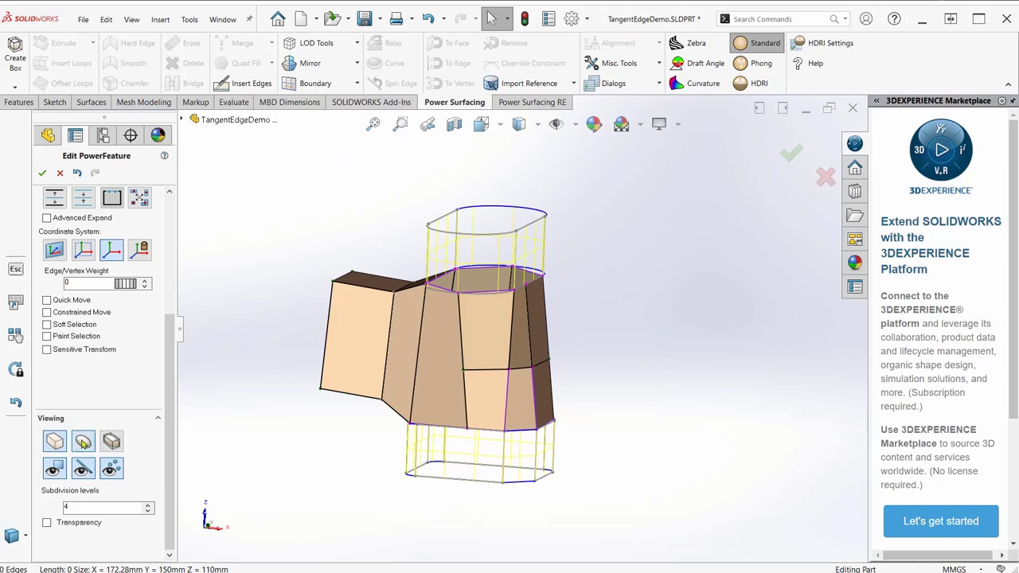
- Display the smooth subdivision surface without the control cage and accept the PowerFeature edit to rebuild the part
click(83, 443)
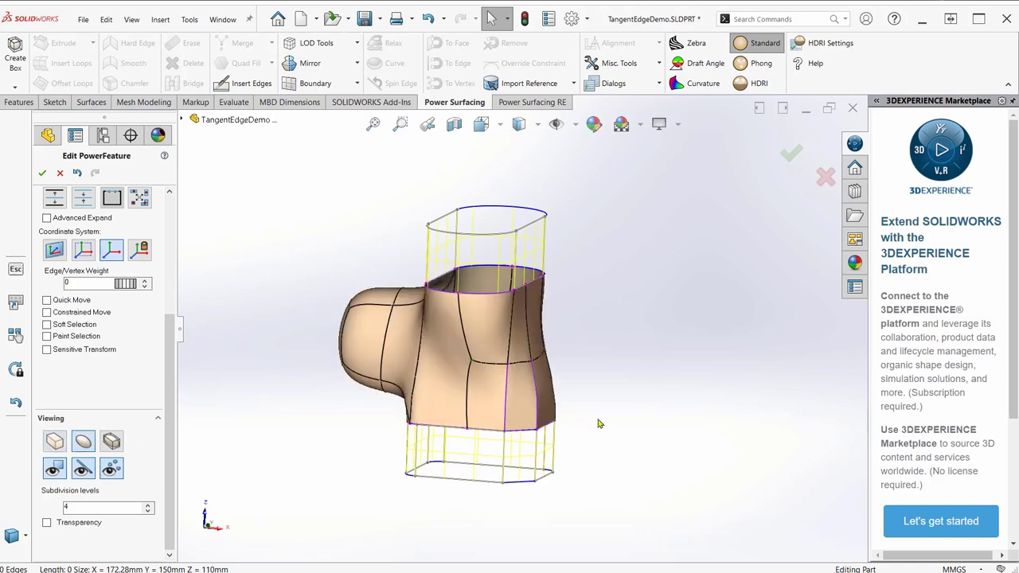
scroll(506, 363, down, 6)
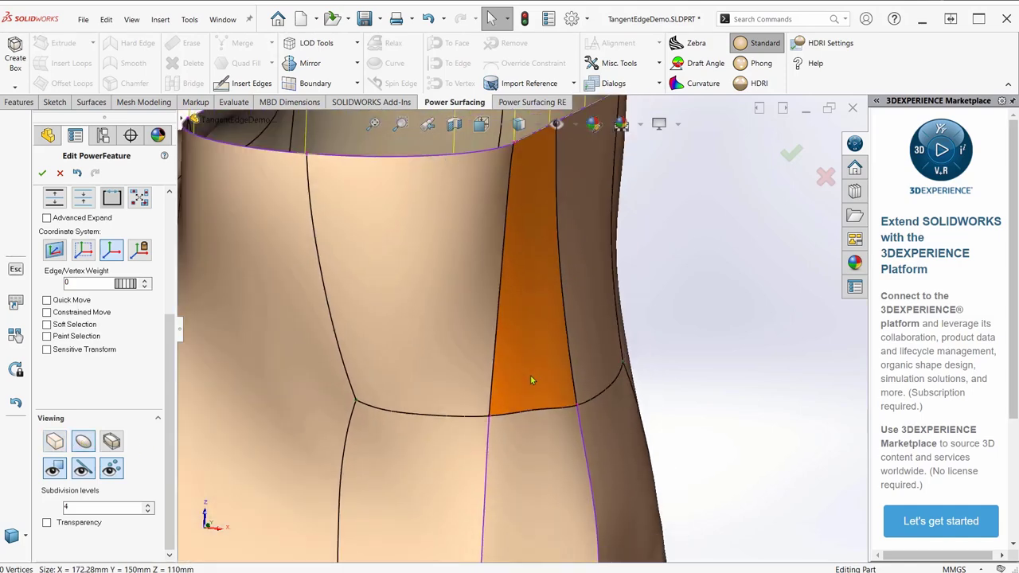
scroll(521, 356, up, 3)
mouse_move(536, 389)
middle_down()
mouse_move(446, 382)
mouse_move(418, 342)
mouse_move(531, 388)
middle_up()
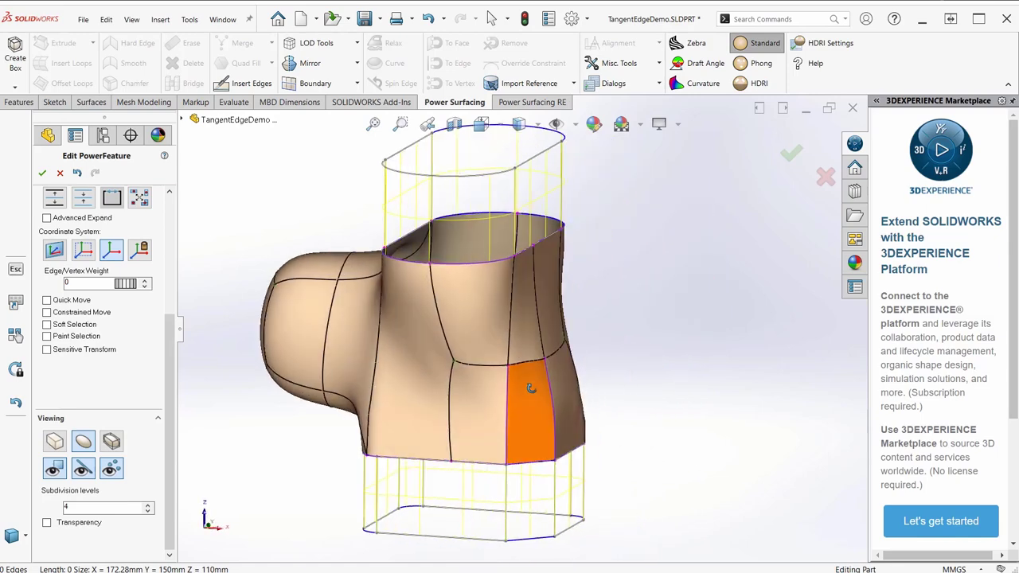
click(793, 156)
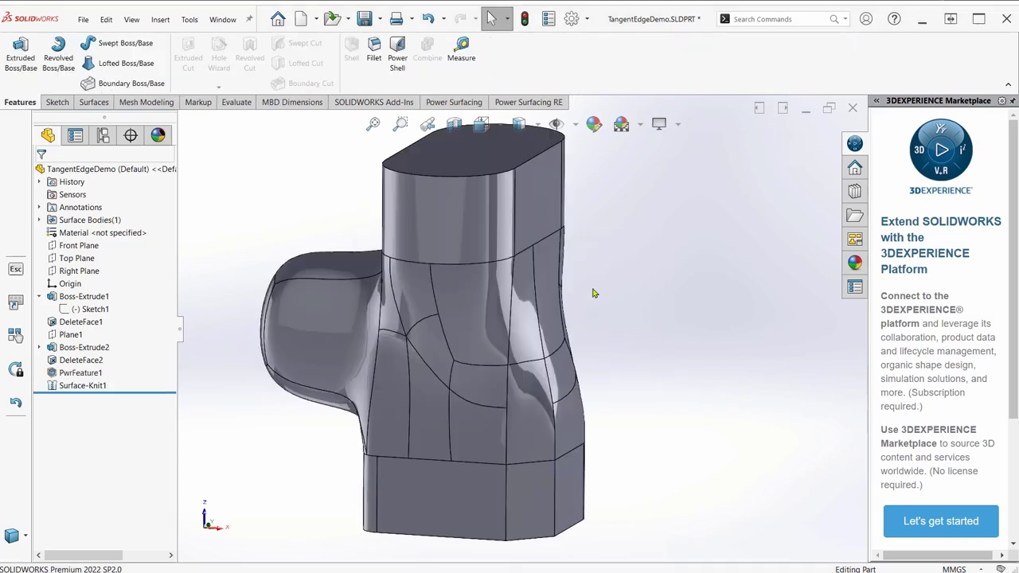
- Examine the rebuilt transition around the chamfer, where the sharp edges fade into the smooth upper surface, and from all sides
scroll(528, 408, down, 5)
middle_drag(533, 423, 578, 347)
click(578, 347)
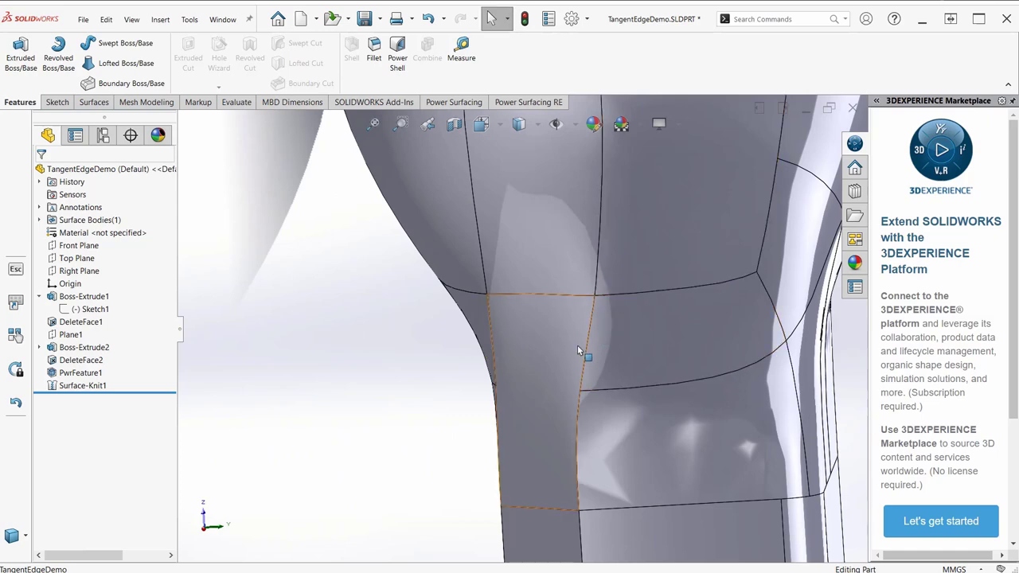
scroll(619, 345, down, 2)
scroll(620, 346, up, 2)
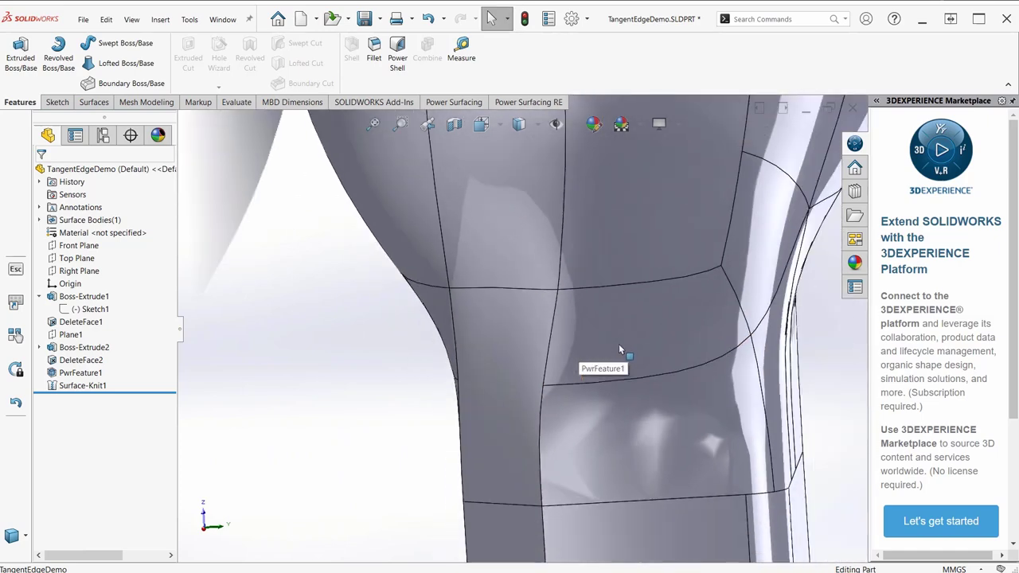
scroll(618, 344, up, 5)
middle_drag(618, 344, 565, 428)
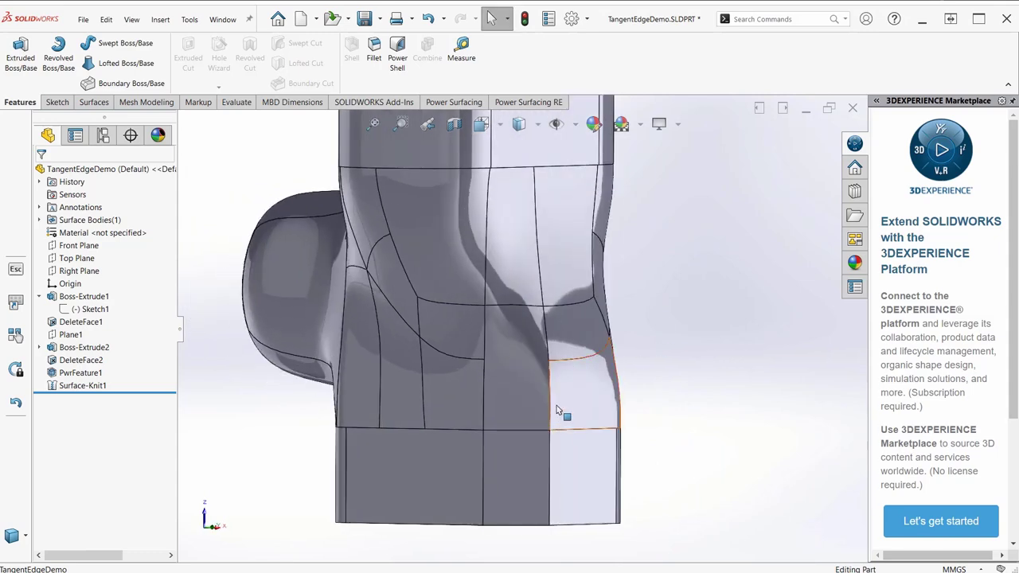
scroll(546, 316, down, 3)
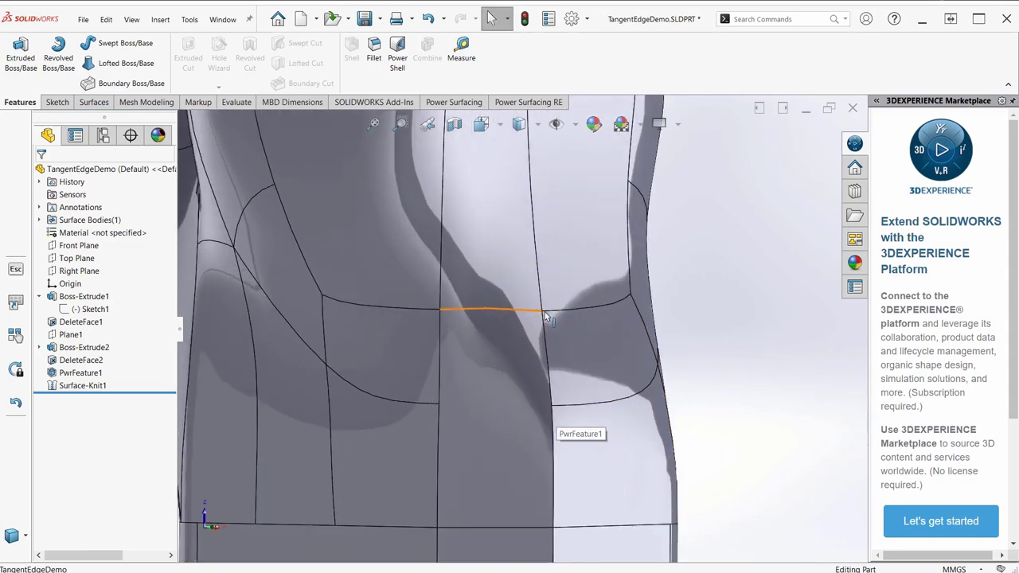
scroll(546, 316, down, 2)
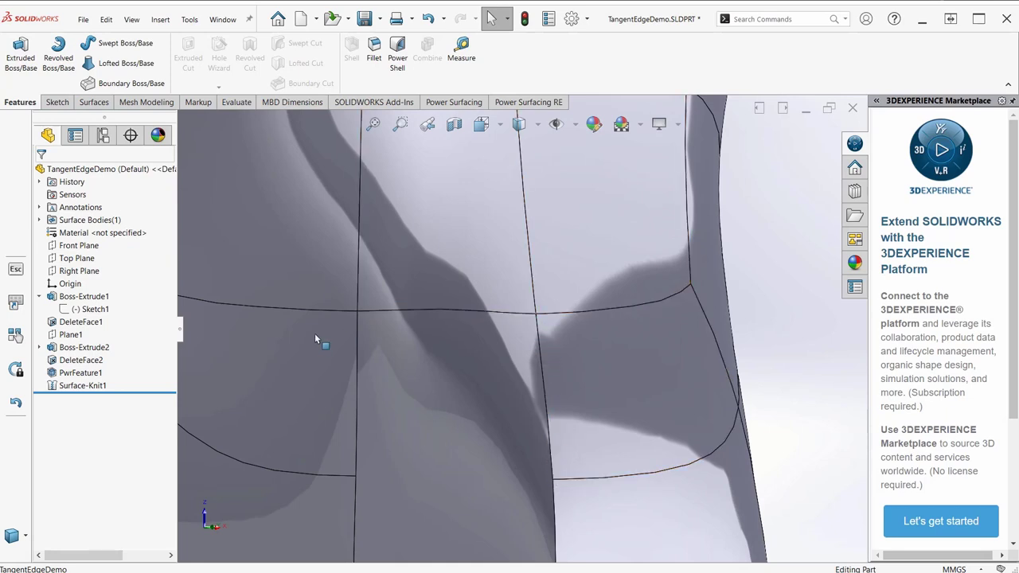
middle_drag(510, 424, 541, 434)
scroll(541, 434, up, 6)
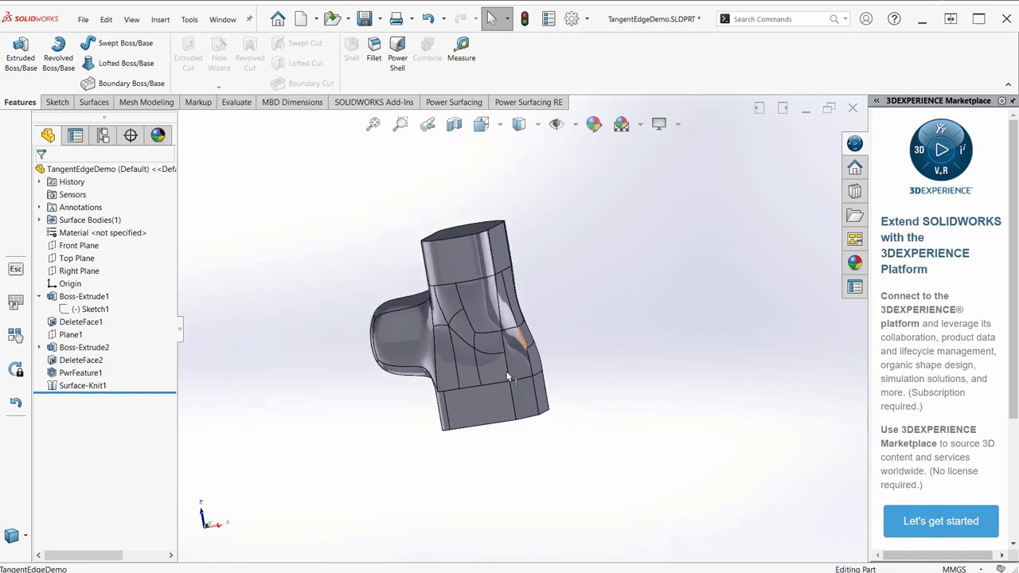
middle_drag(465, 305, 397, 290)
scroll(470, 379, down, 8)
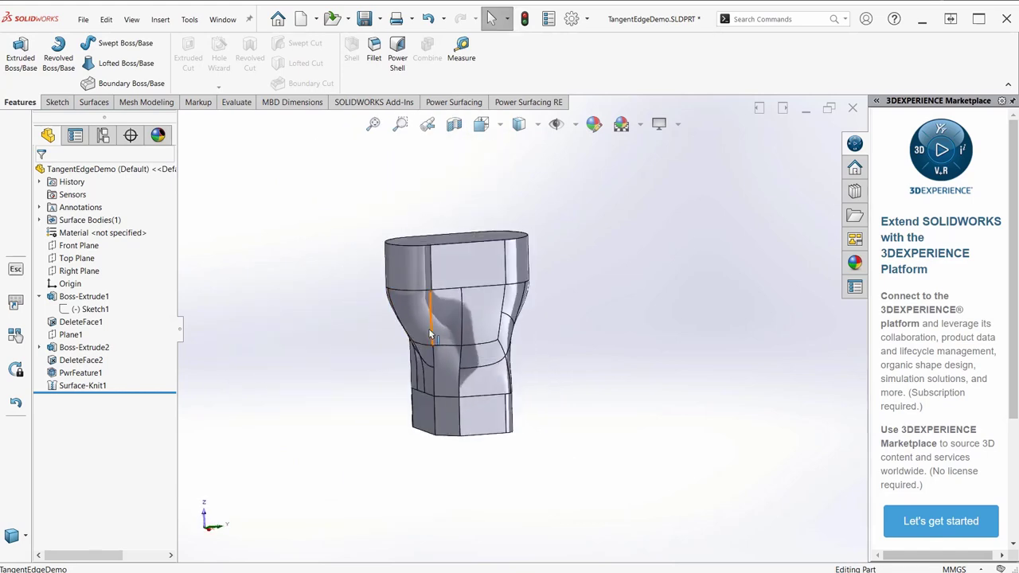
middle_drag(513, 390, 537, 348)
scroll(537, 348, up, 3)
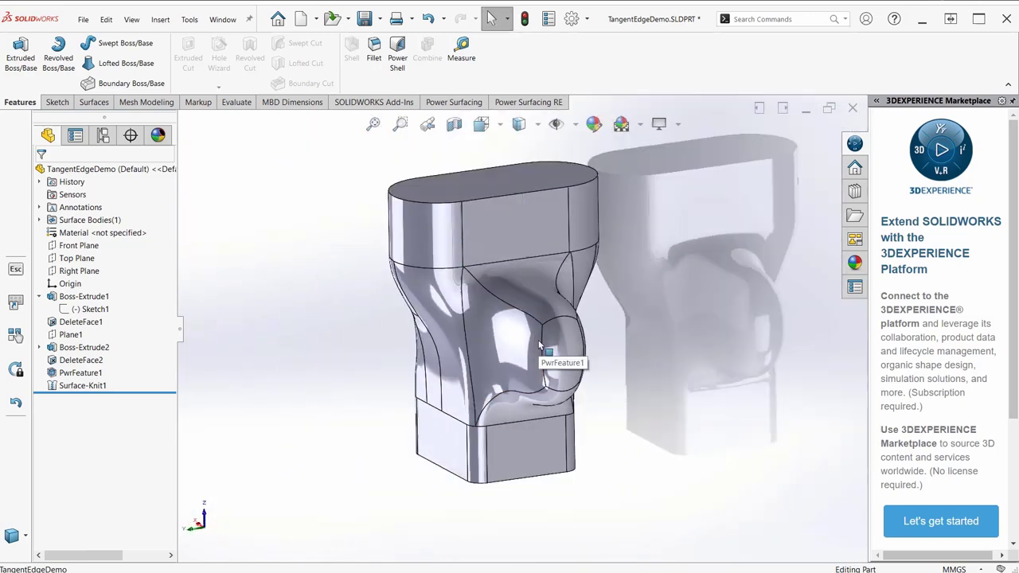